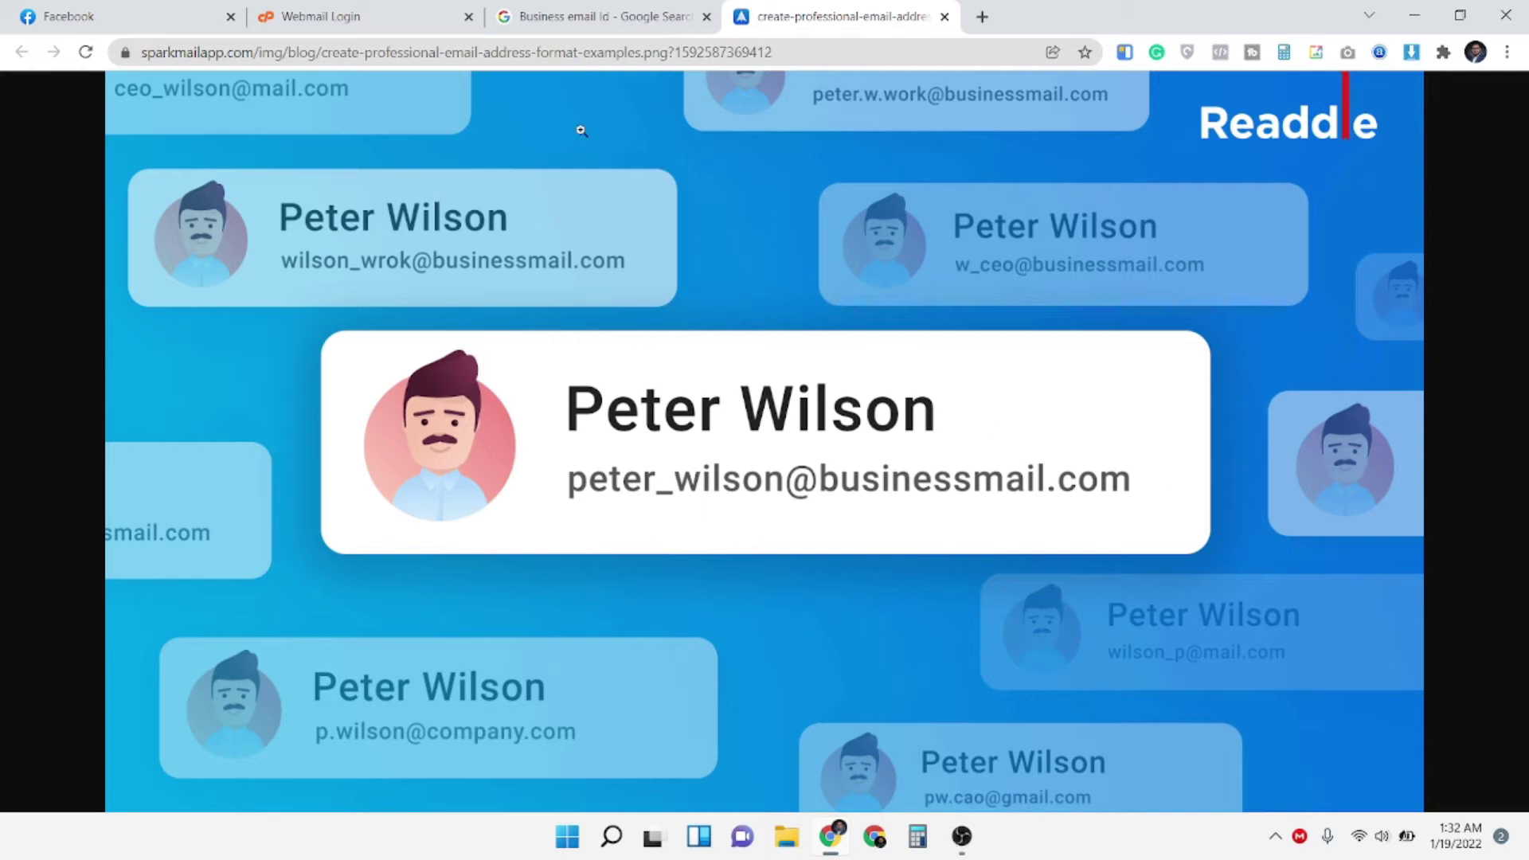
Switch to the 'Webmail Login' tab in Chrome to show the cPanel sign-in form
{"action": "left_click", "coordinate": [368, 11]}
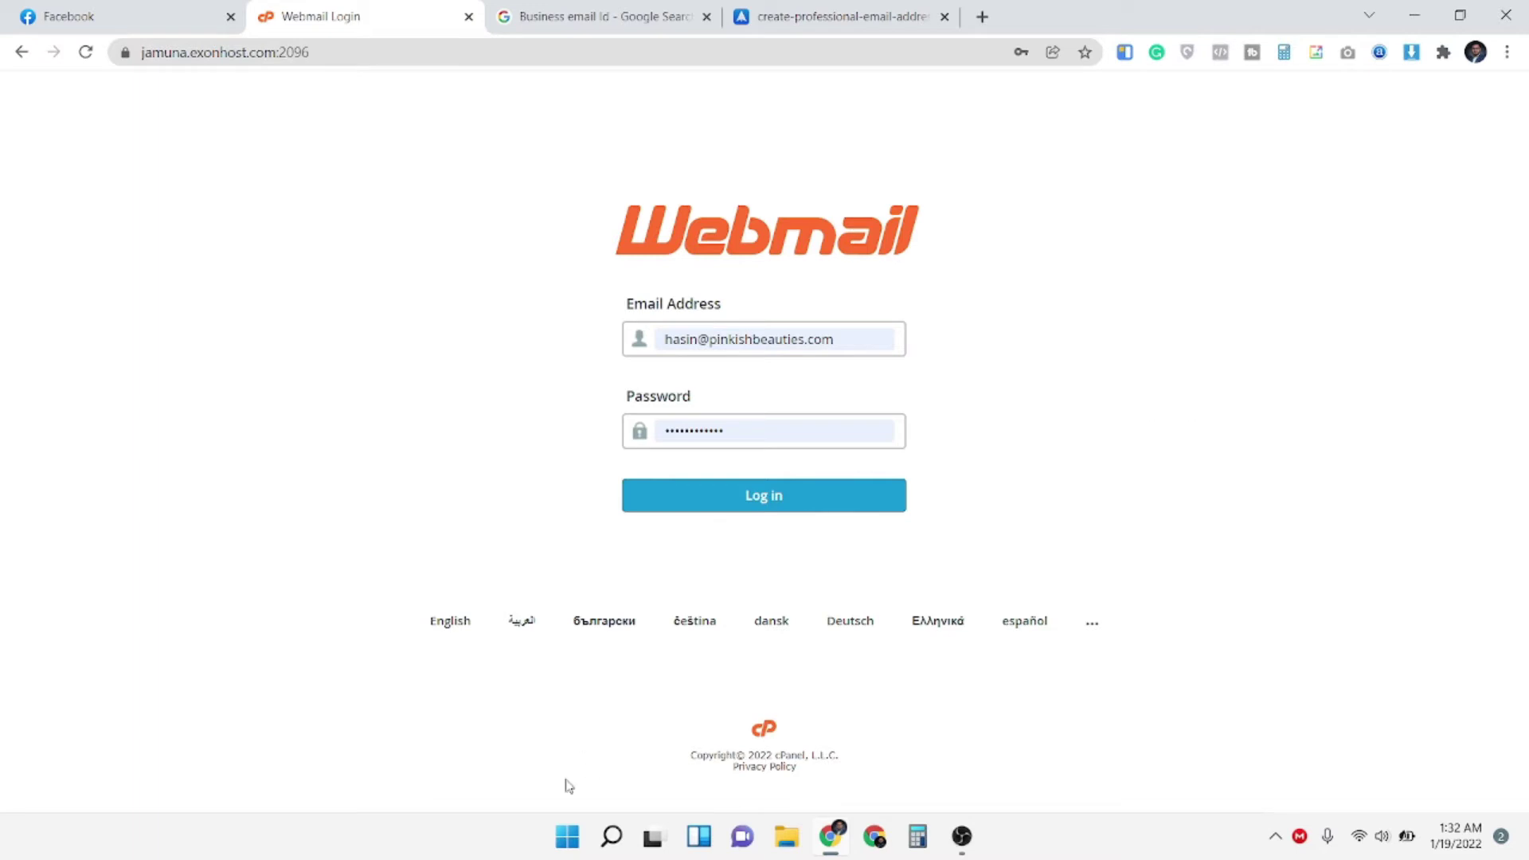
Launch Outlook 2013 by searching 'Out' in the Start menu
{"action": "left_click", "coordinate": [567, 836]}
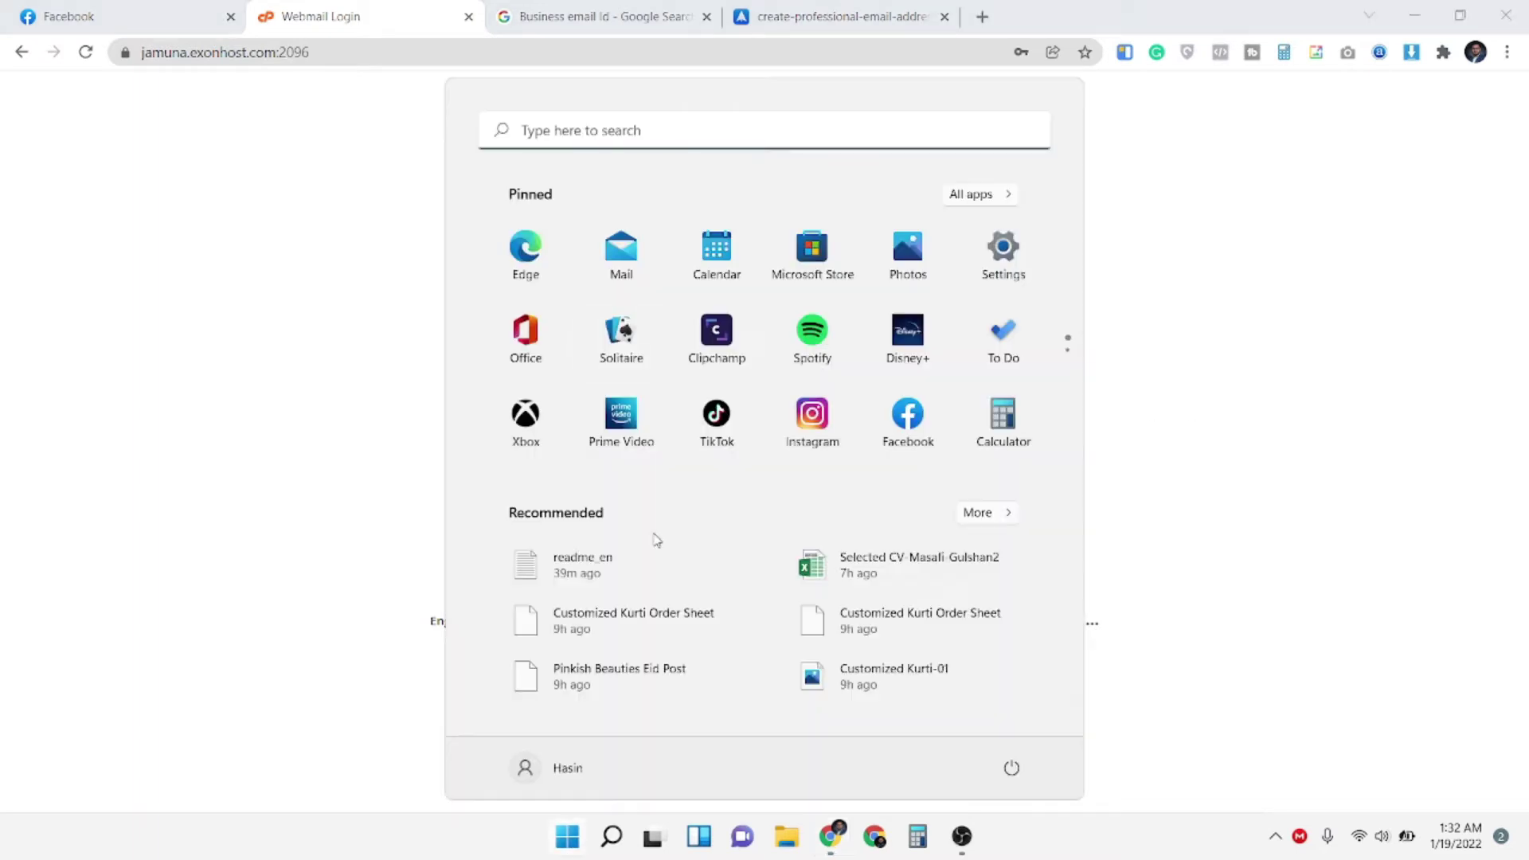
{"action": "type", "text": "Out"}
{"action": "key", "text": "Return"}
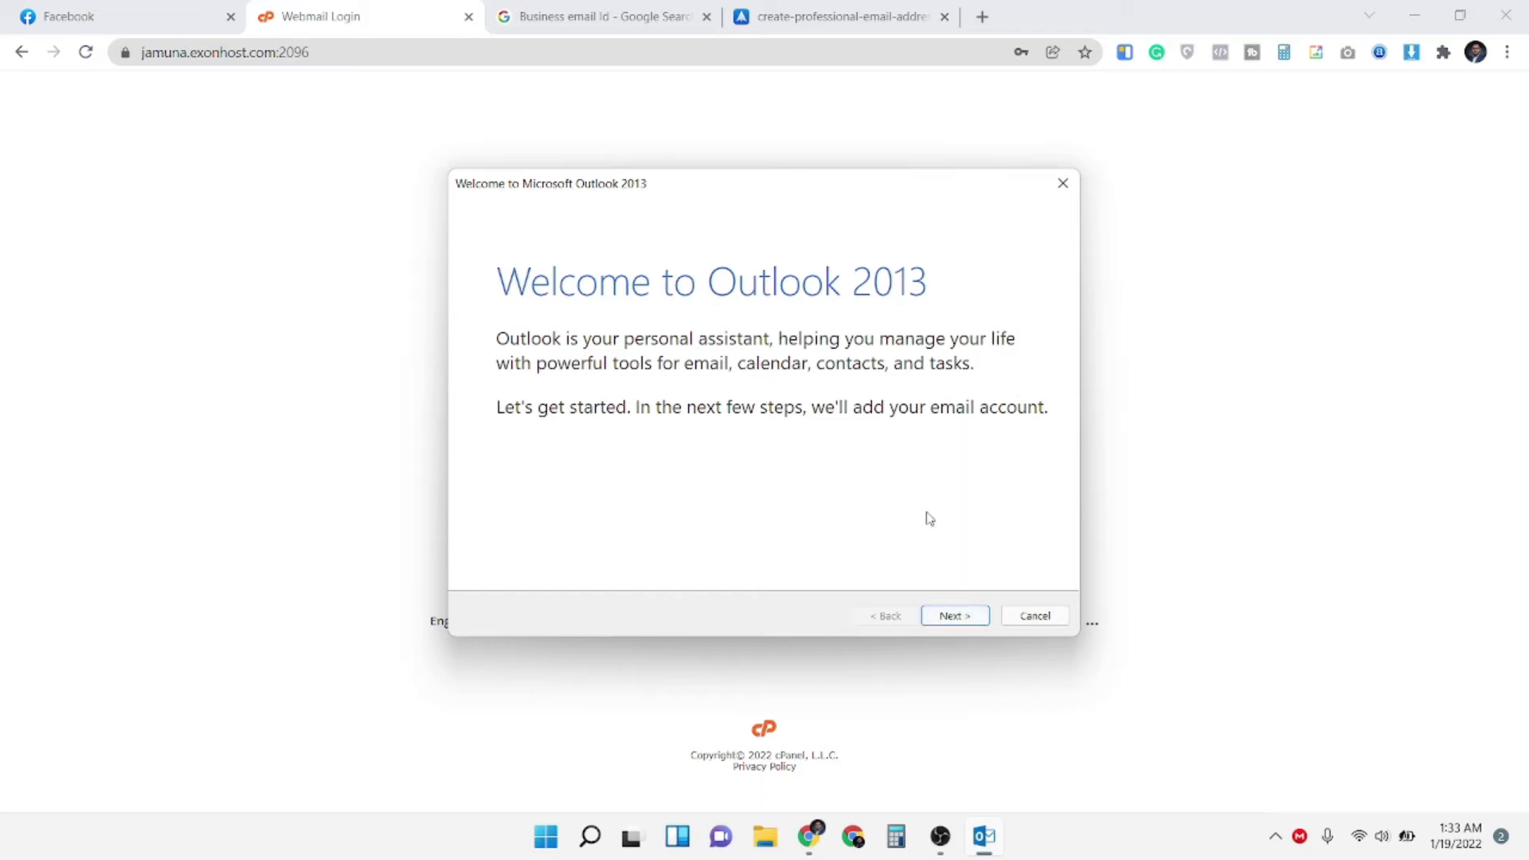
Get past the welcome screens, confirm setting up an email account, and enter the account holder's full name
{"action": "left_click", "coordinate": [960, 616]}
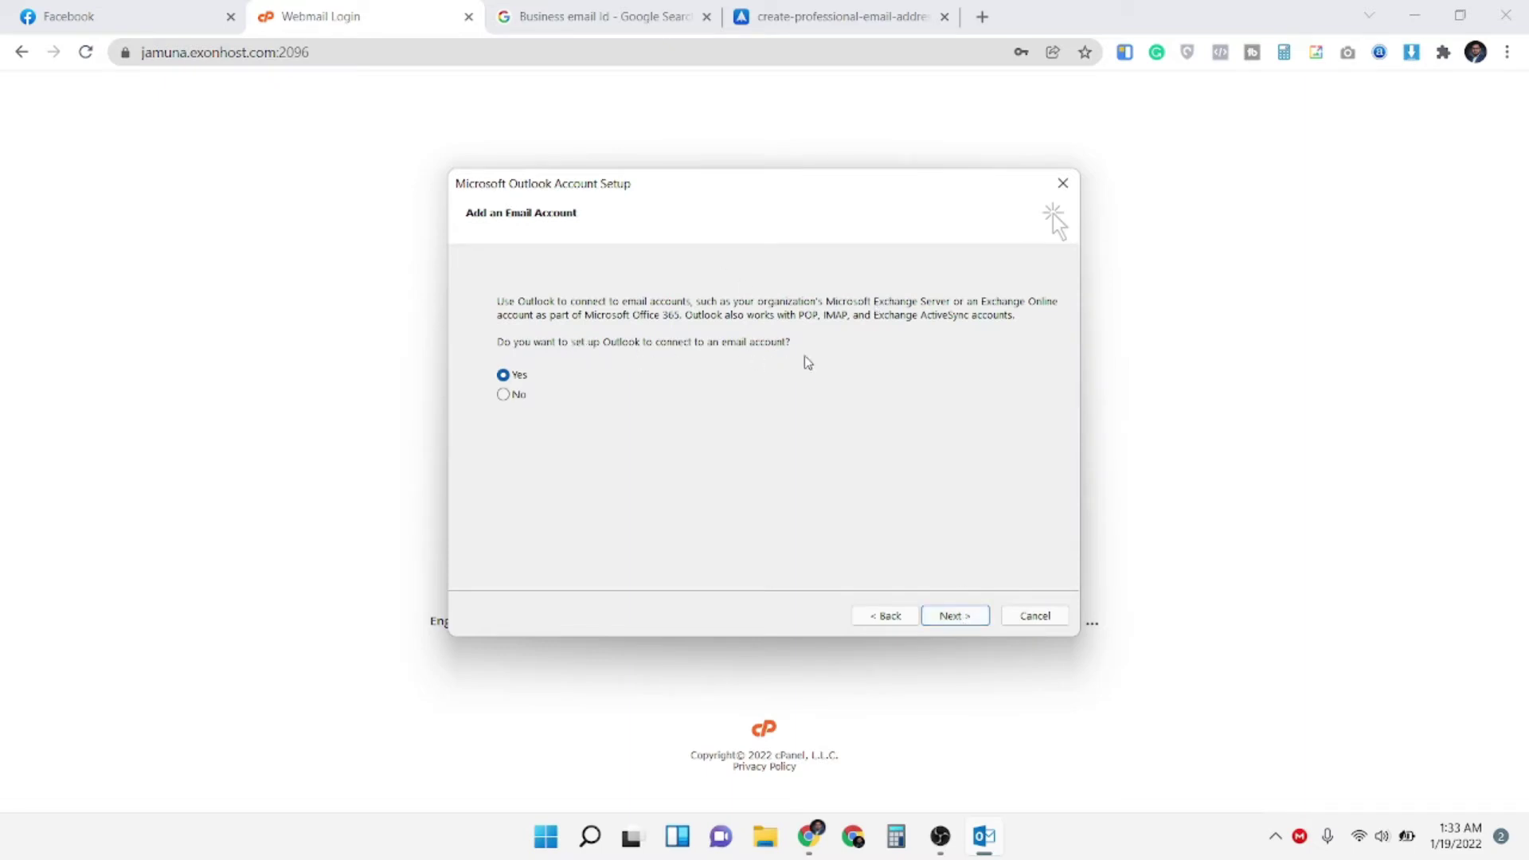
{"action": "left_click", "coordinate": [966, 617]}
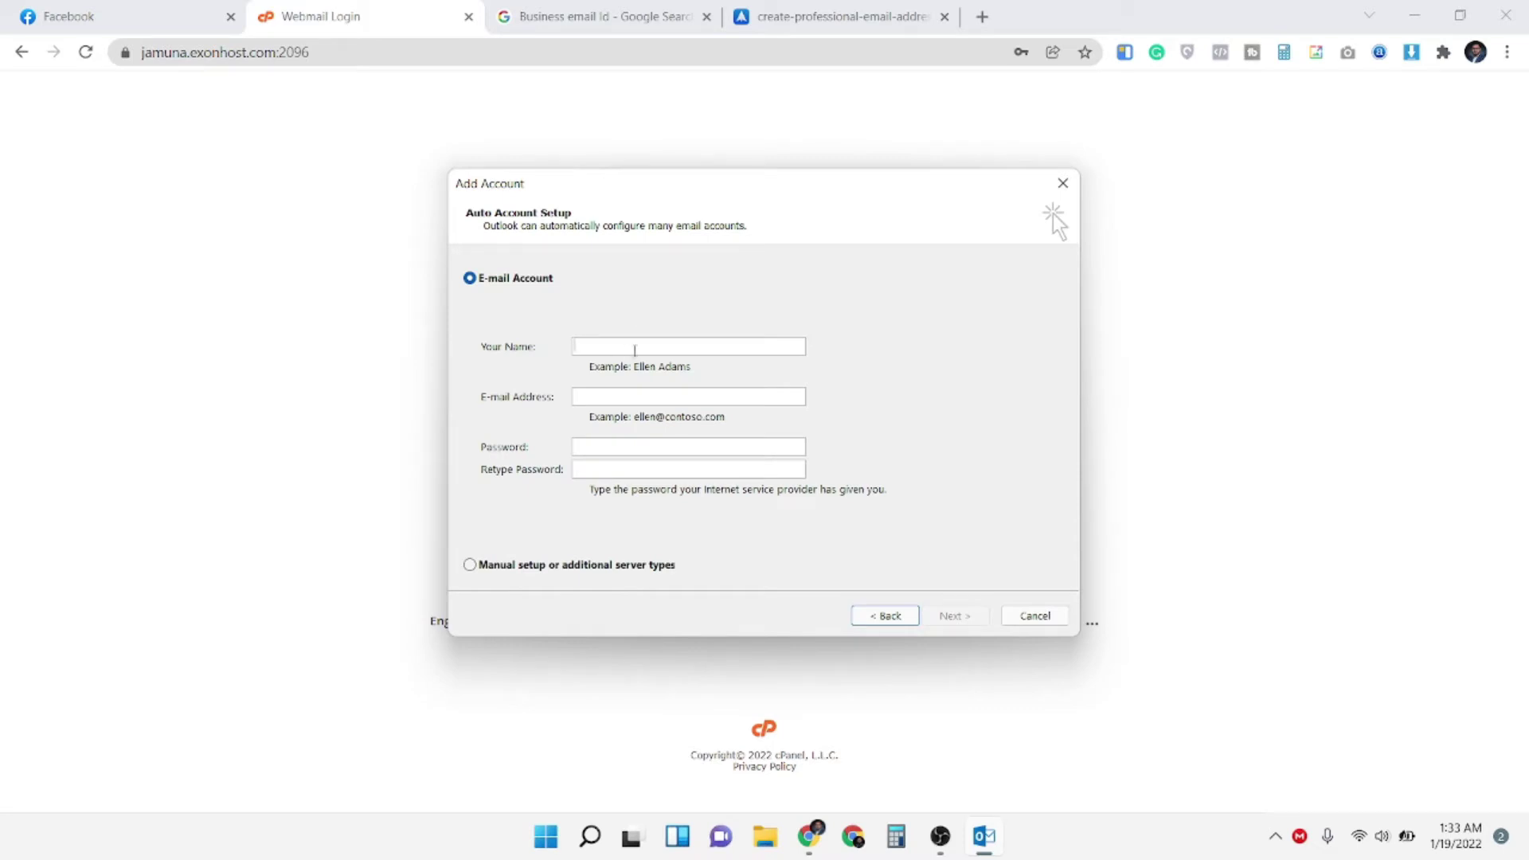
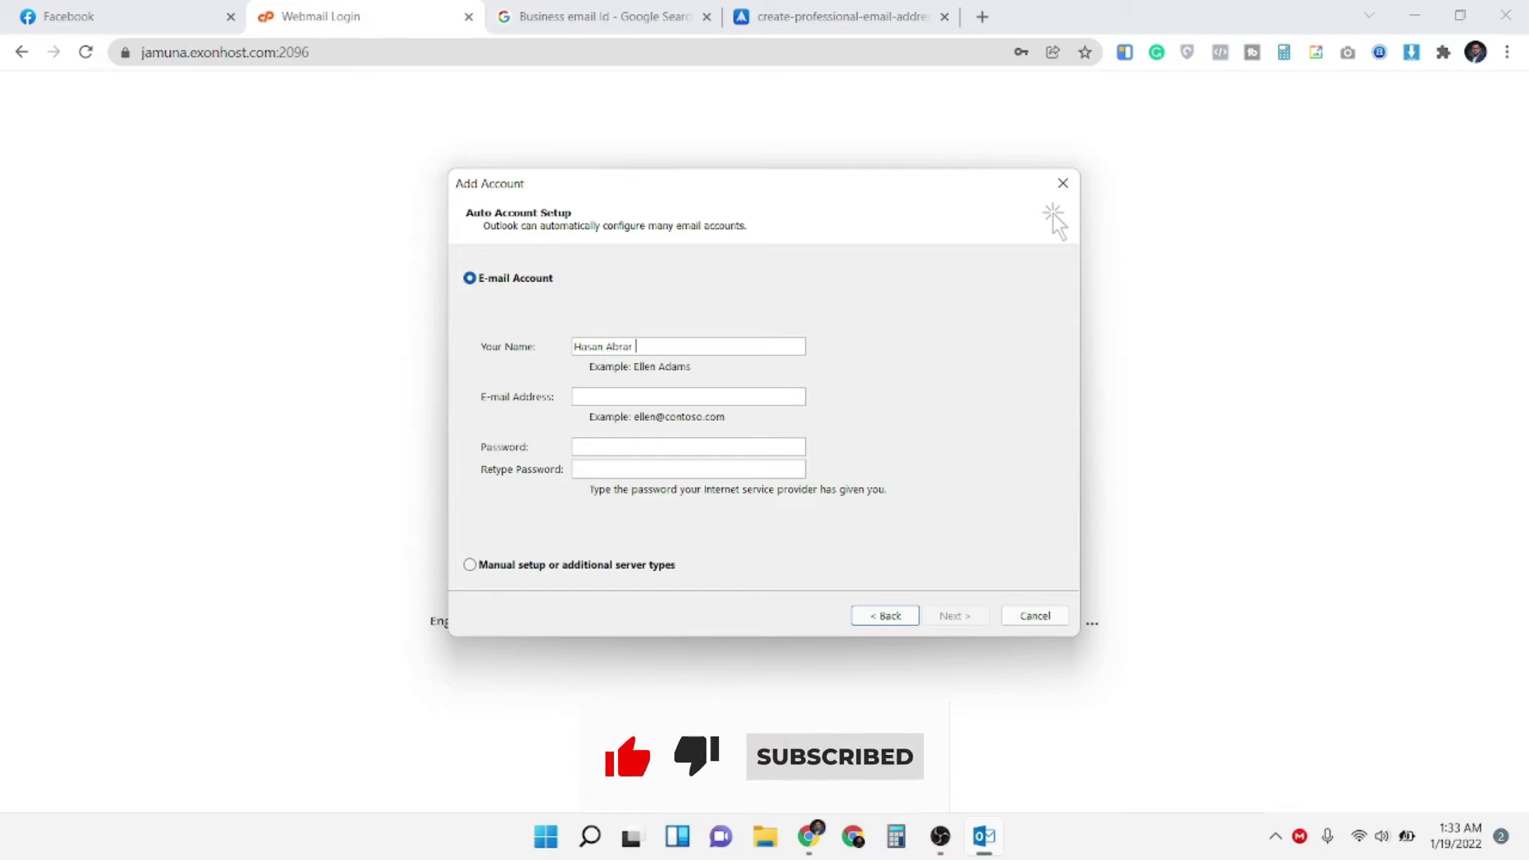
{"action": "type", "text": "Uddin"}
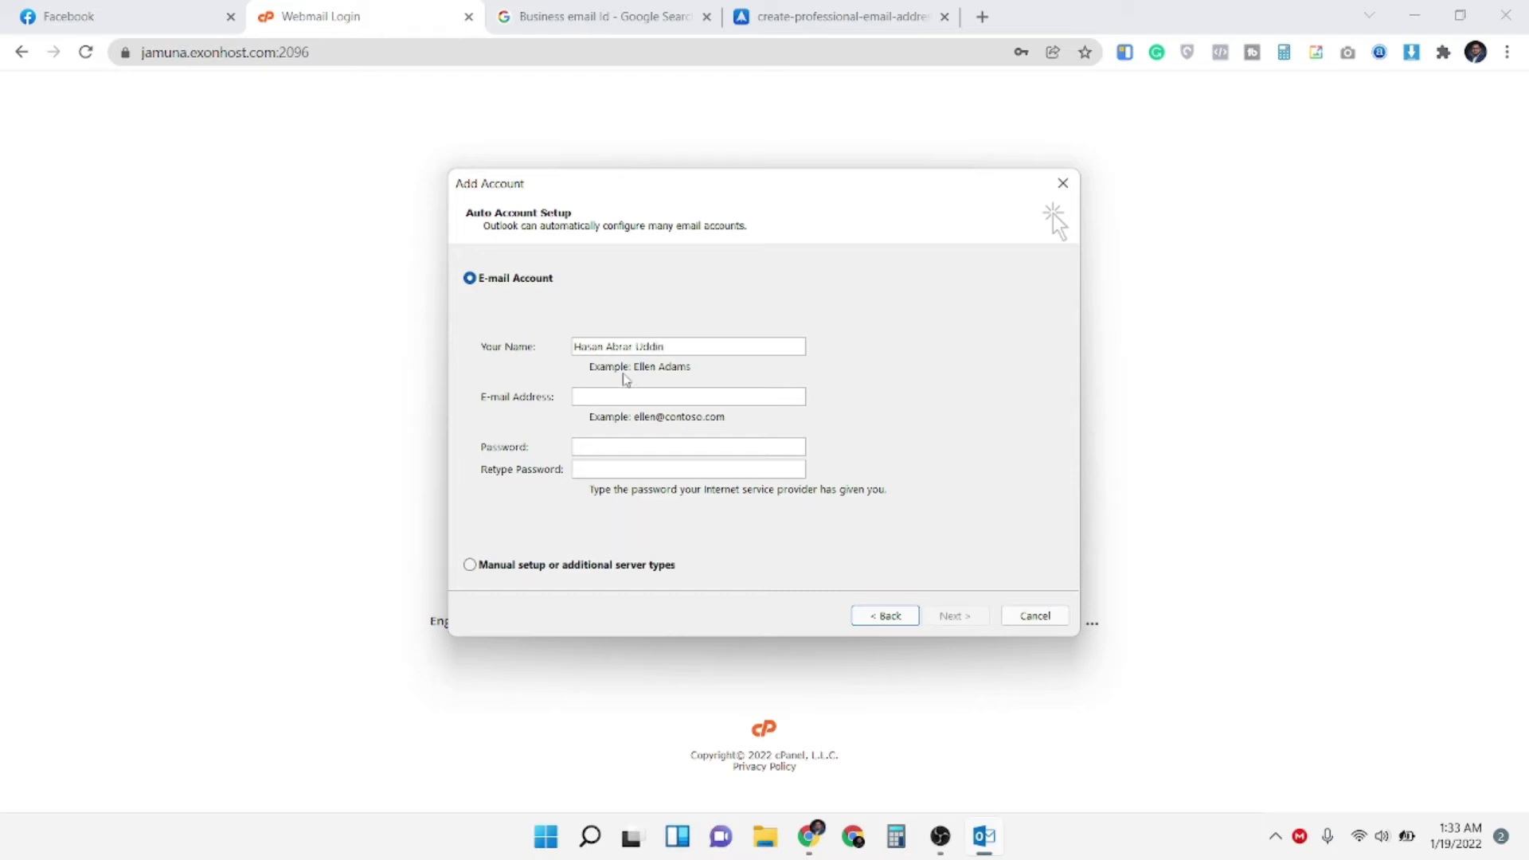
Enter the business e-mail address in the E-mail Address field
{"action": "left_click", "coordinate": [773, 398]}
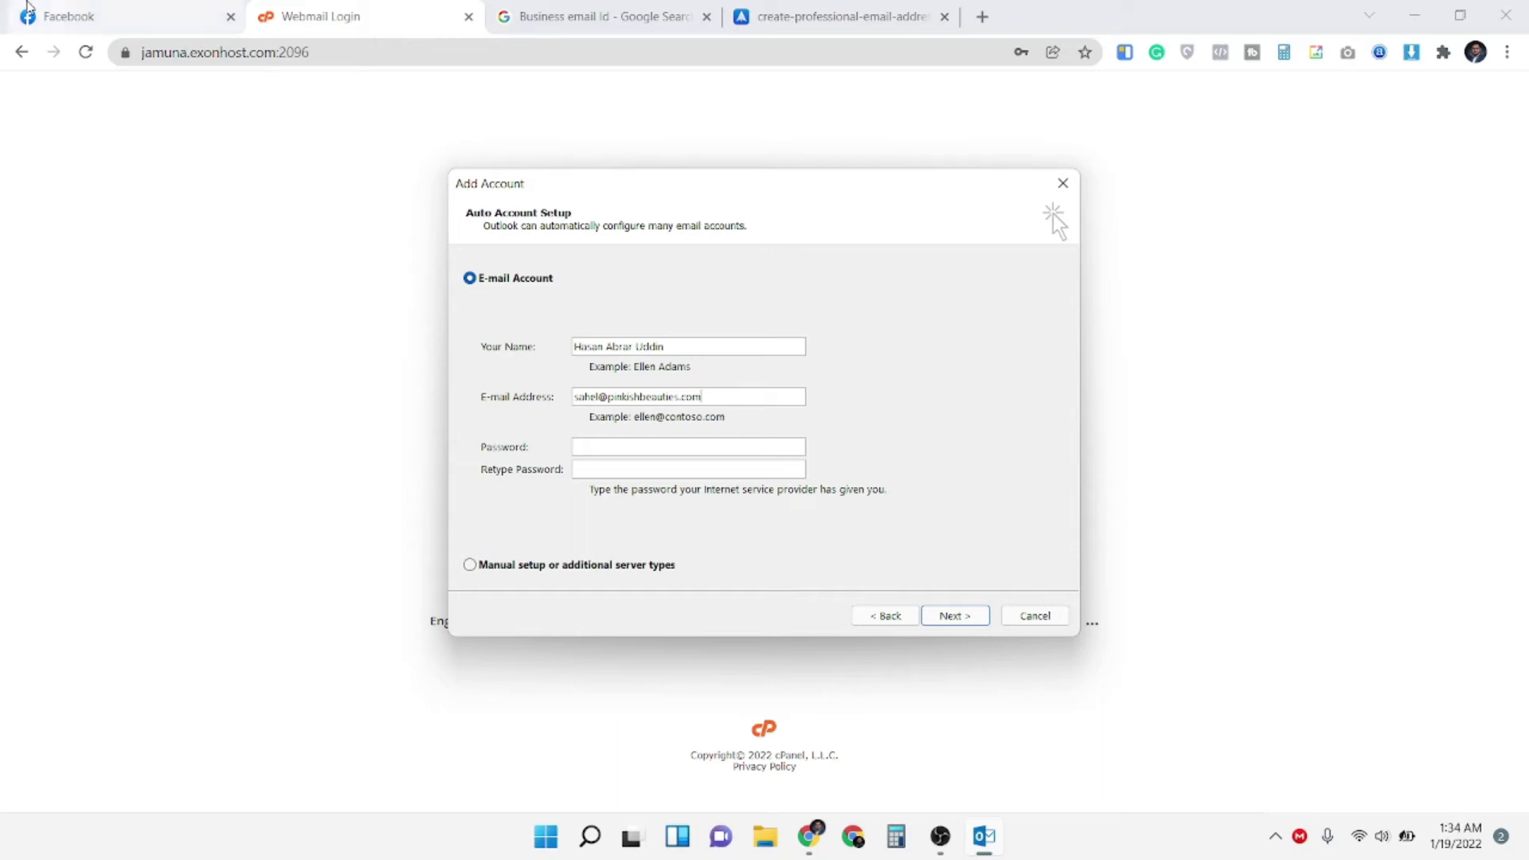
Paste the account password into both password fields of Outlook's Add Account dialog
{"action": "left_click", "coordinate": [113, 8]}
{"action": "left_click", "coordinate": [319, 16]}
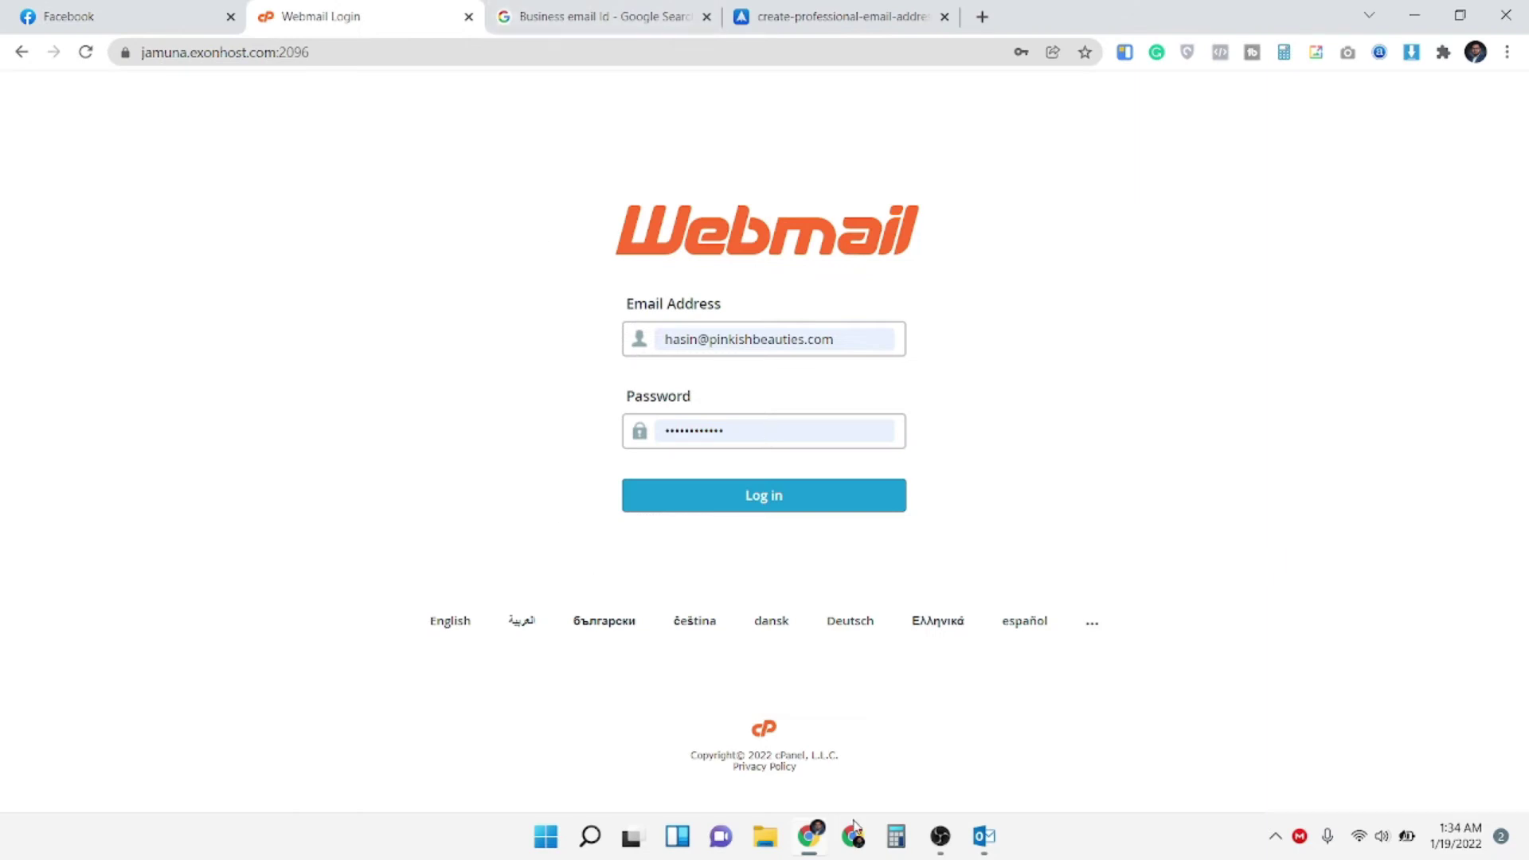
{"action": "left_click", "coordinate": [984, 836]}
{"action": "left_click", "coordinate": [629, 446]}
{"action": "key", "text": "ctrl+v"}
{"action": "left_click", "coordinate": [626, 465]}
{"action": "key", "text": "ctrl+v"}
{"action": "left_click_drag", "start_coordinate": [738, 396], "coordinate": [294, 382]}
Sign in to cPanel Webmail using the saved business account login
{"action": "left_click", "coordinate": [286, 381]}
{"action": "left_click", "coordinate": [765, 340]}
{"action": "left_click", "coordinate": [893, 434]}
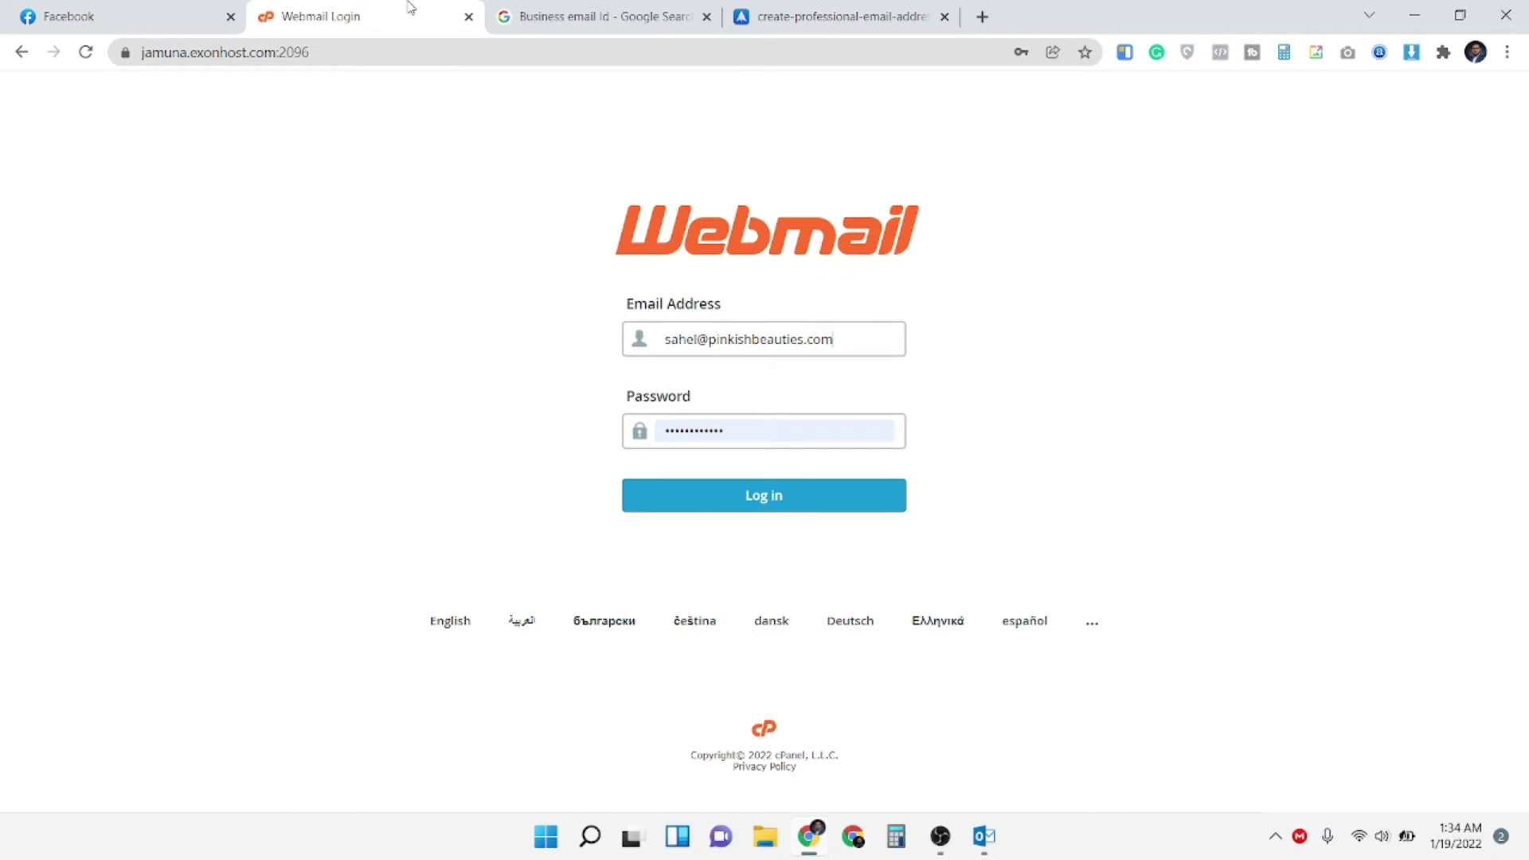
{"action": "left_click", "coordinate": [771, 434]}
{"action": "key", "text": "Escape"}
{"action": "left_click", "coordinate": [737, 507]}
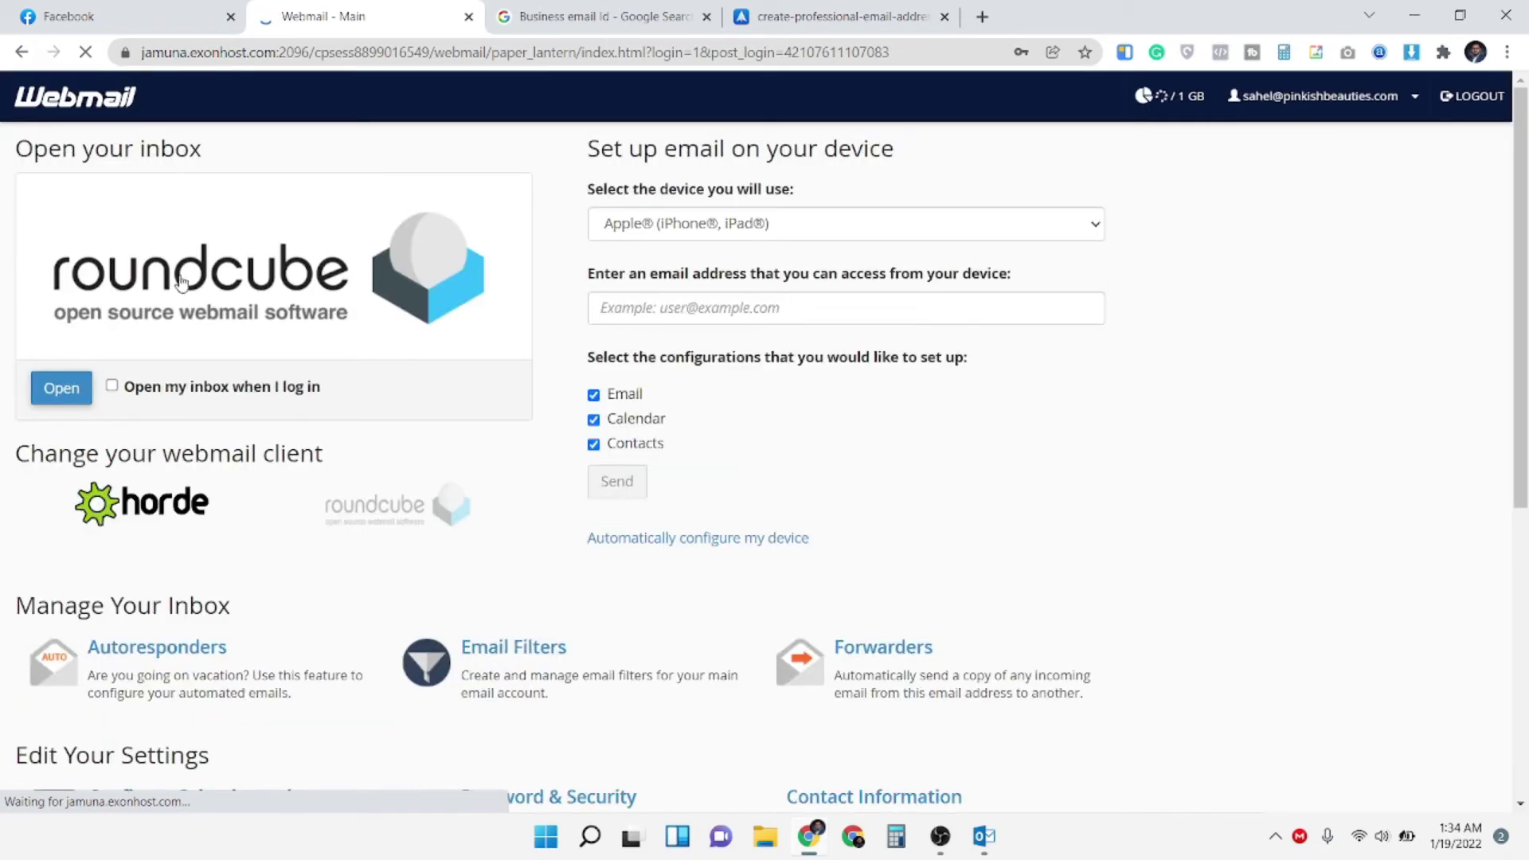
Enable opening the inbox at login, save the password, and view the client configuration message's server settings
{"action": "left_click", "coordinate": [135, 395]}
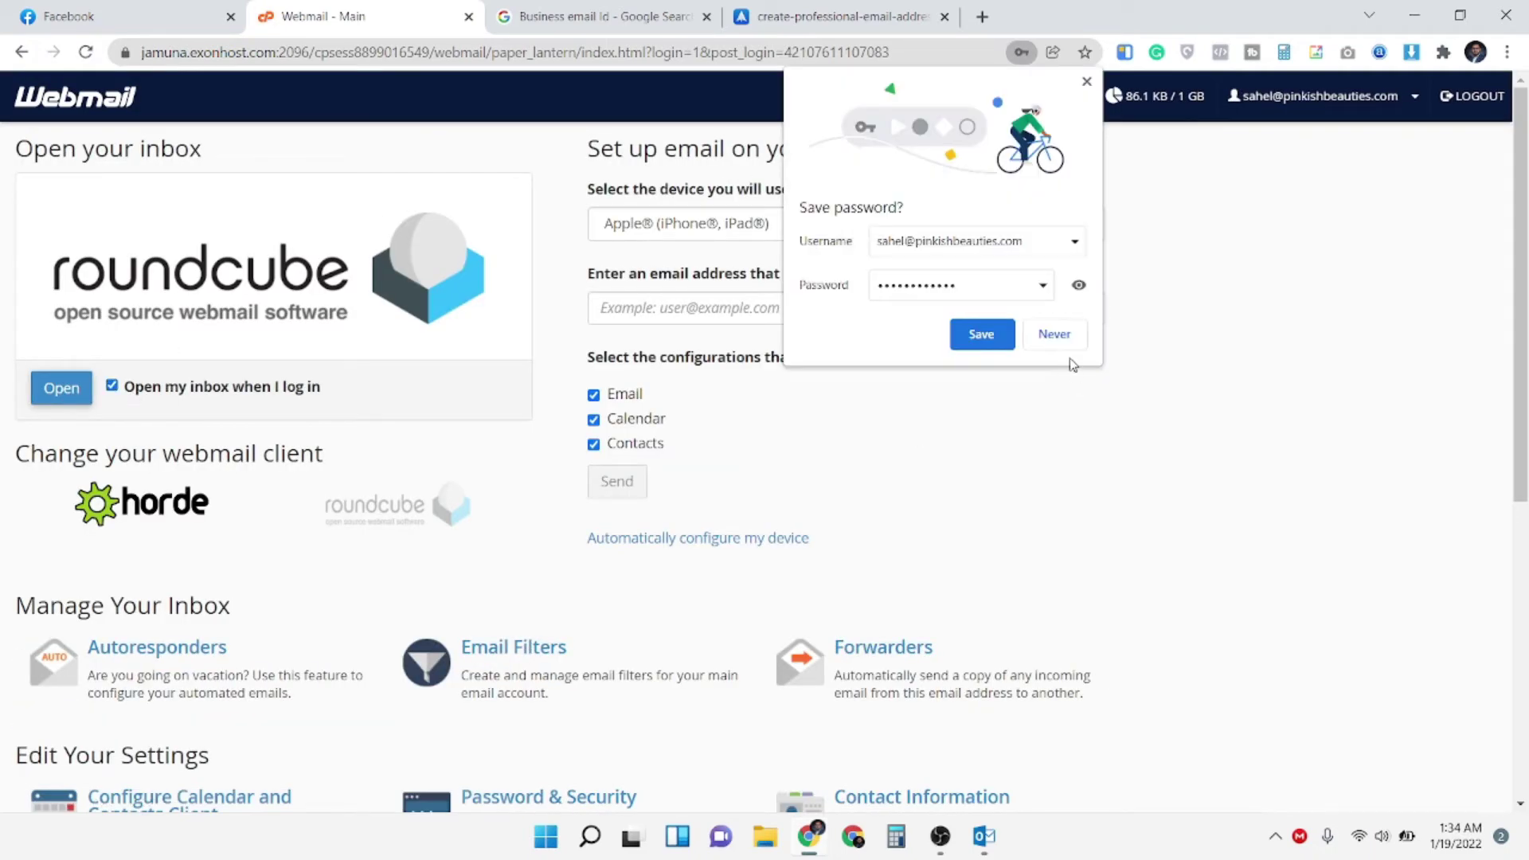
{"action": "left_click", "coordinate": [981, 342]}
{"action": "left_click", "coordinate": [197, 297]}
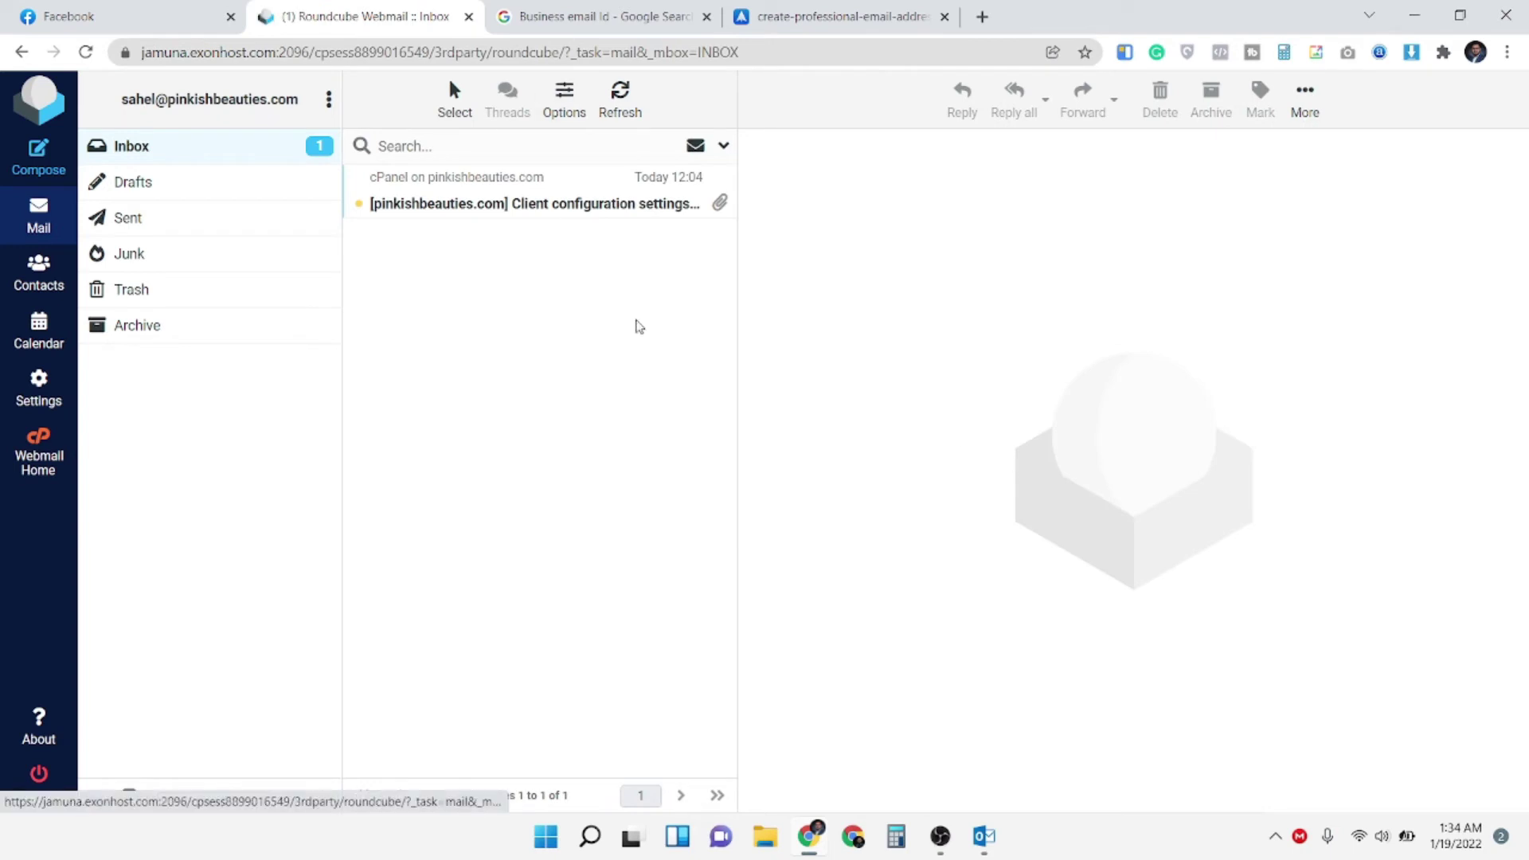
{"action": "left_click", "coordinate": [532, 199]}
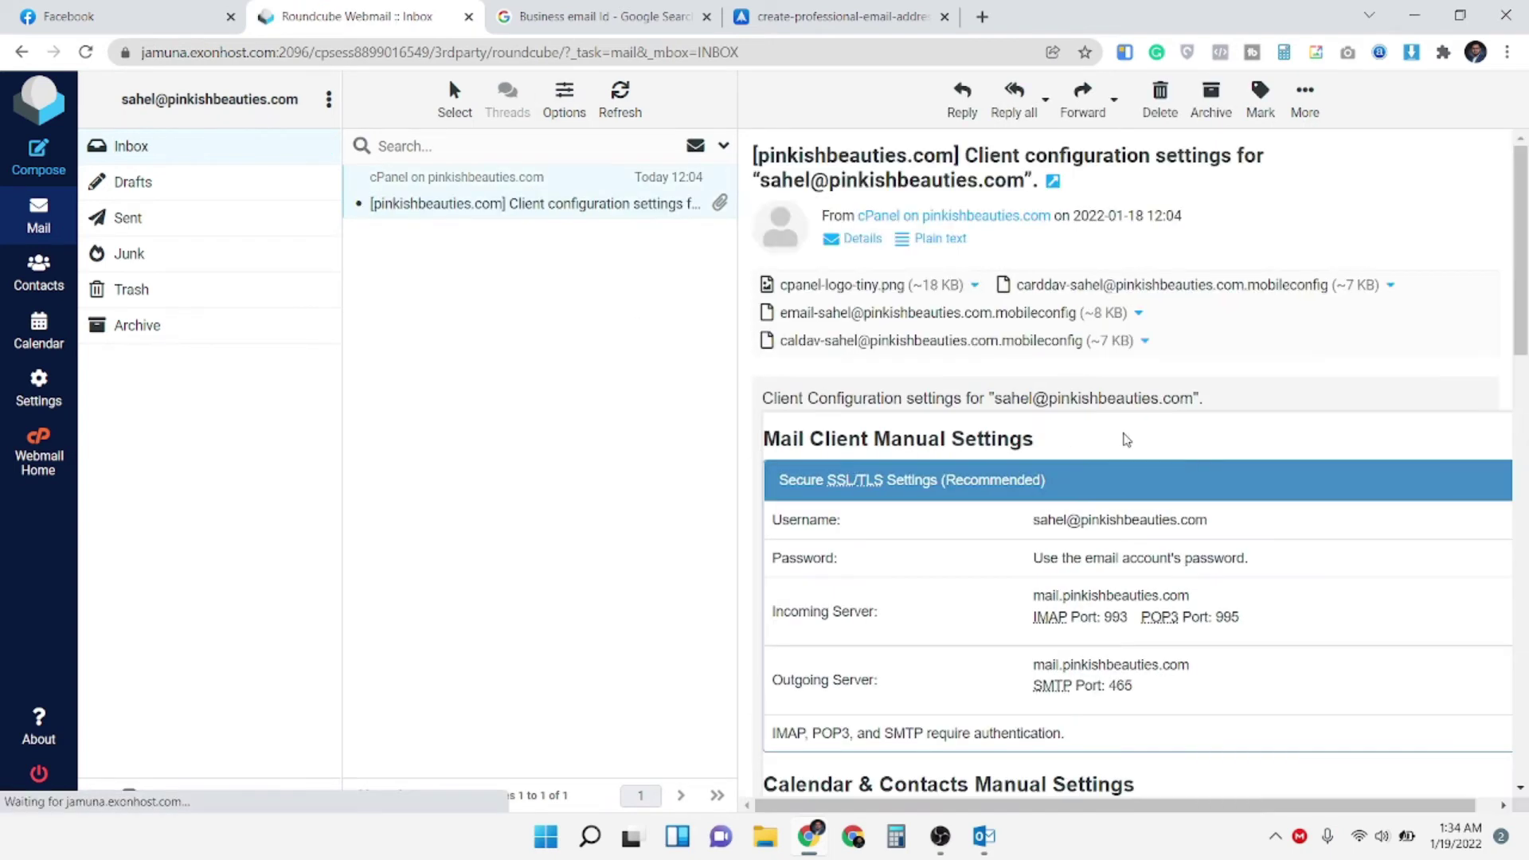
{"action": "scroll", "coordinate": [1083, 470], "scroll_direction": "down", "scroll_amount": 2}
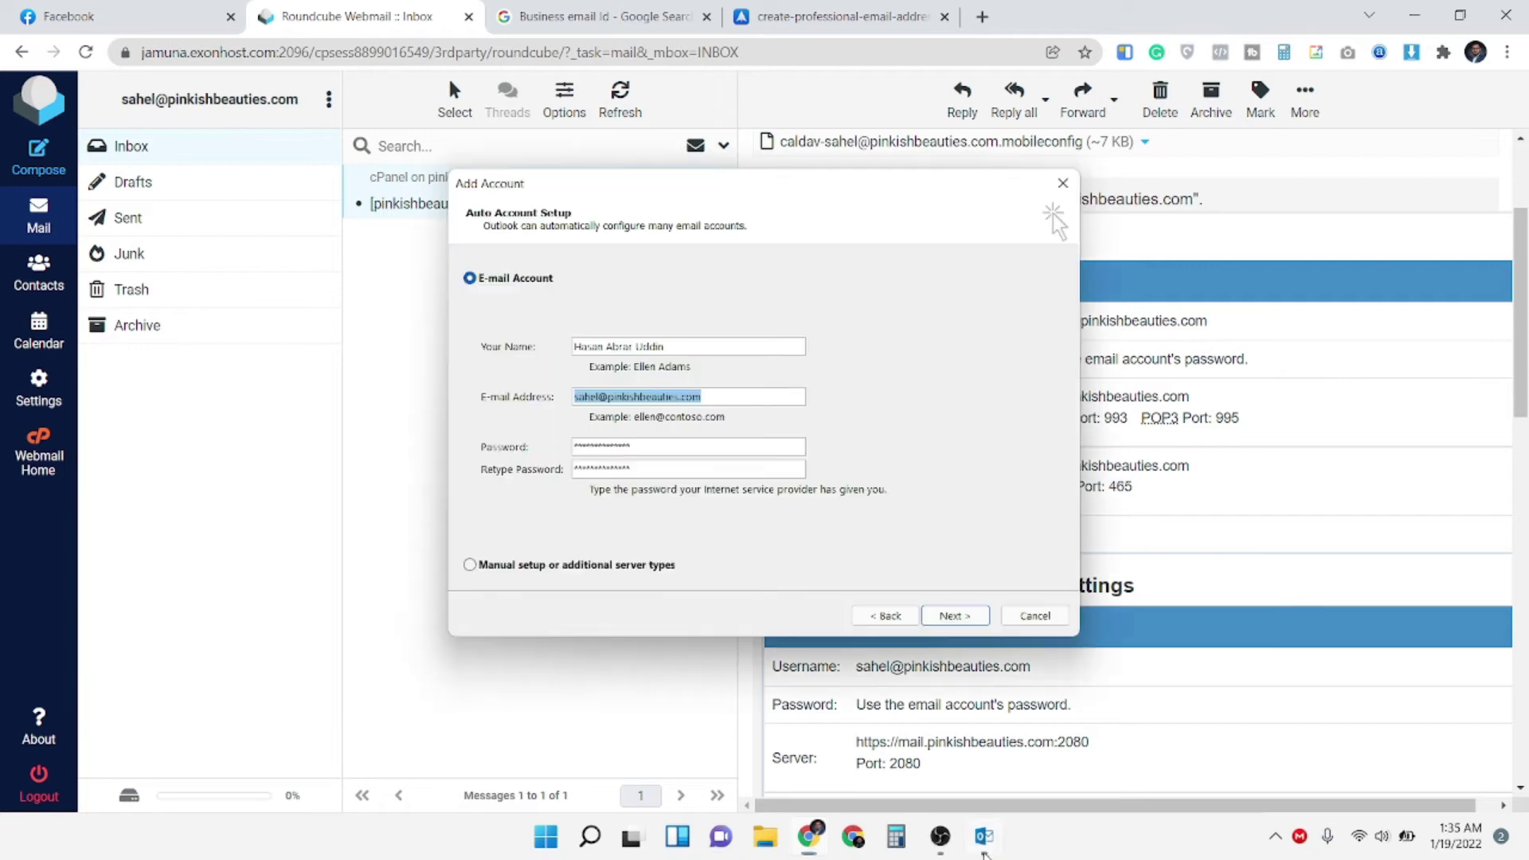
Choose manual setup with a POP or IMAP account to reach the POP3 server settings page
{"action": "left_click", "coordinate": [985, 837]}
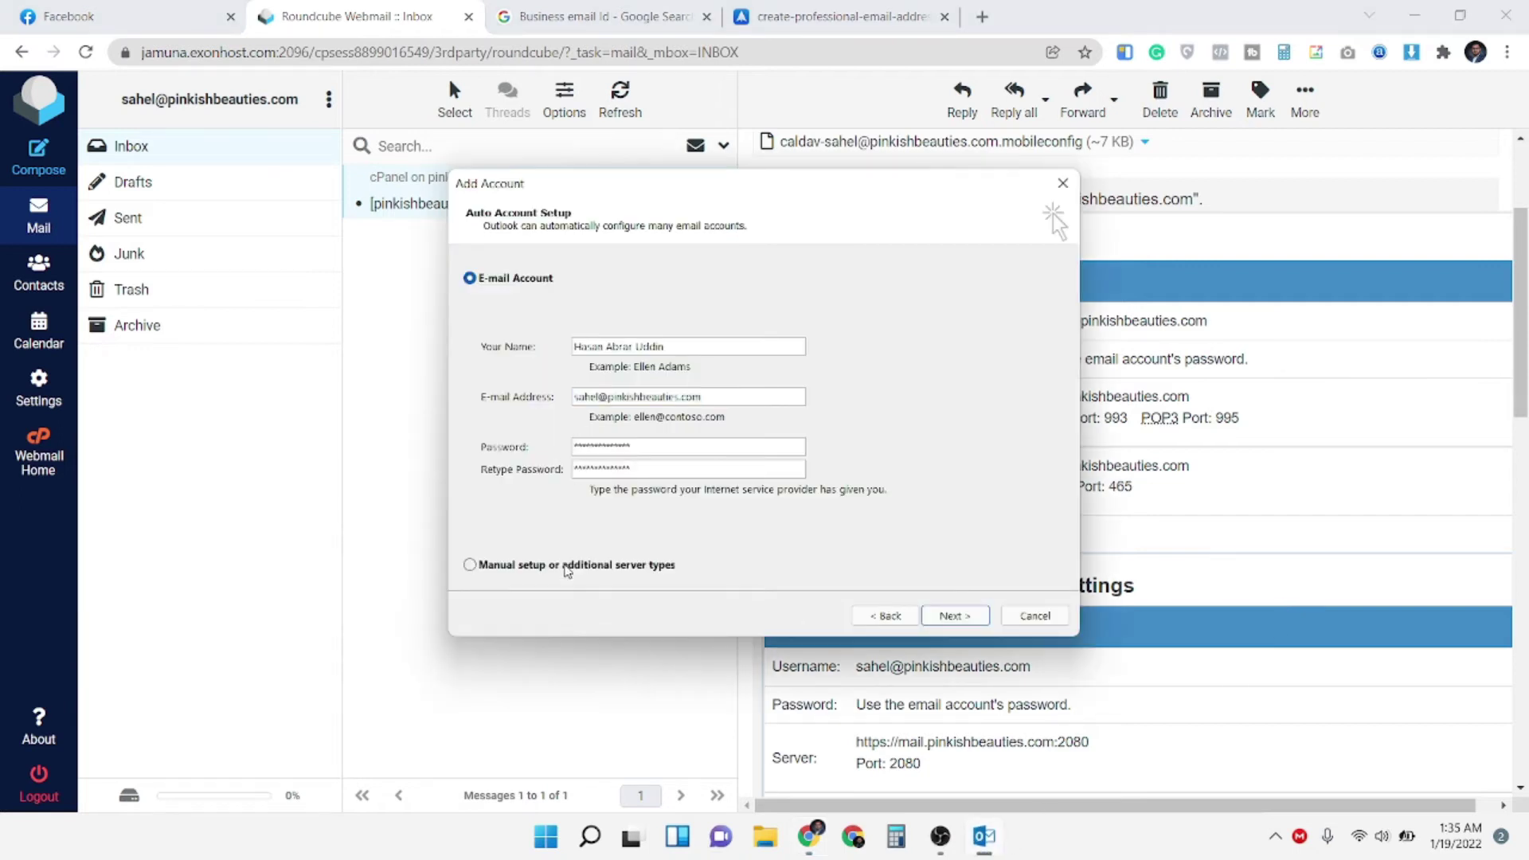
{"action": "left_click", "coordinate": [567, 564]}
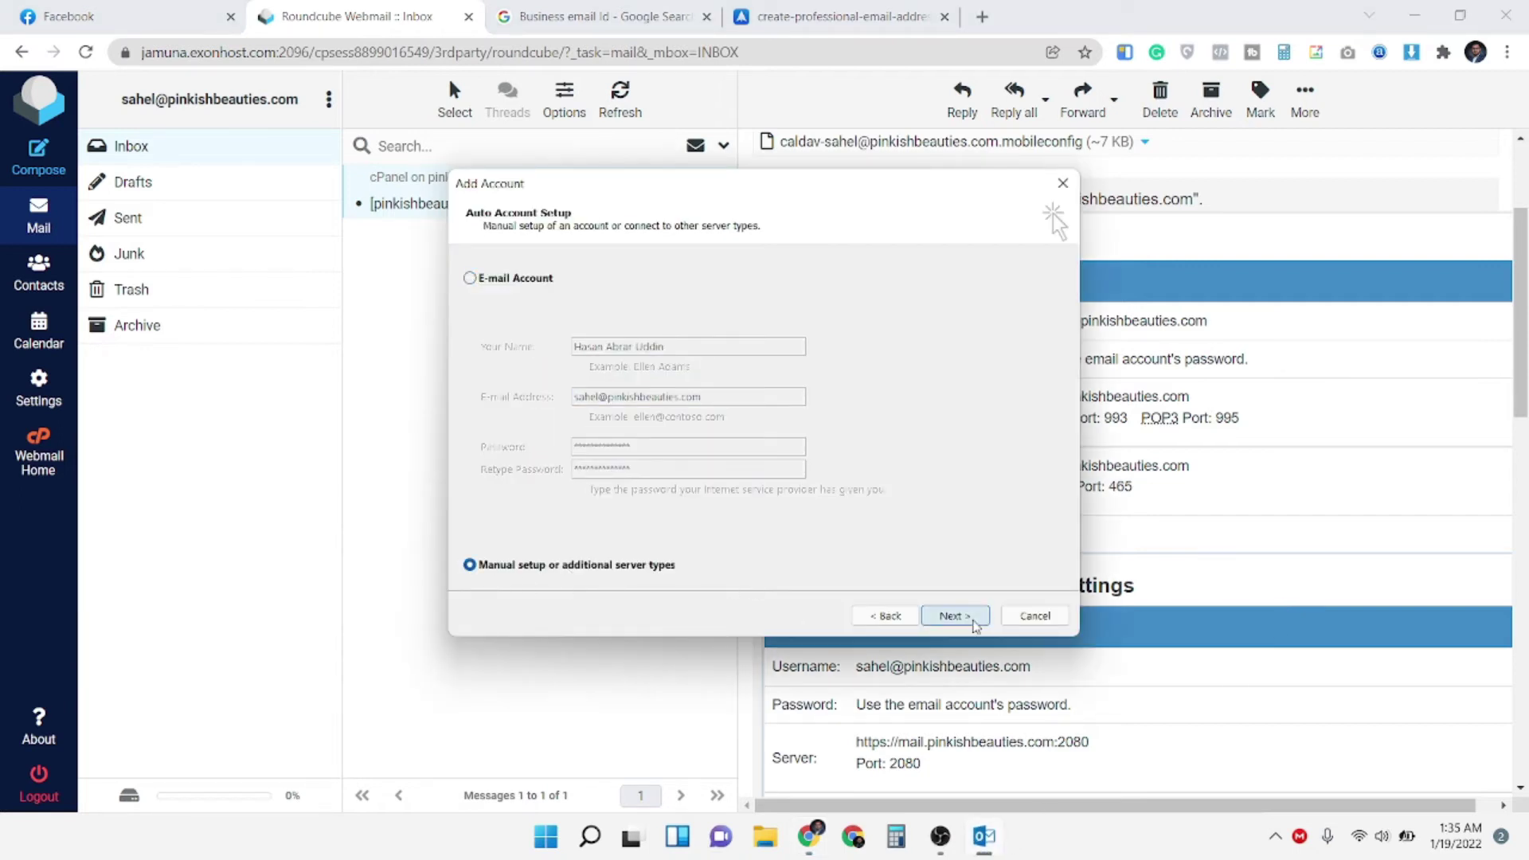
{"action": "left_click", "coordinate": [973, 621]}
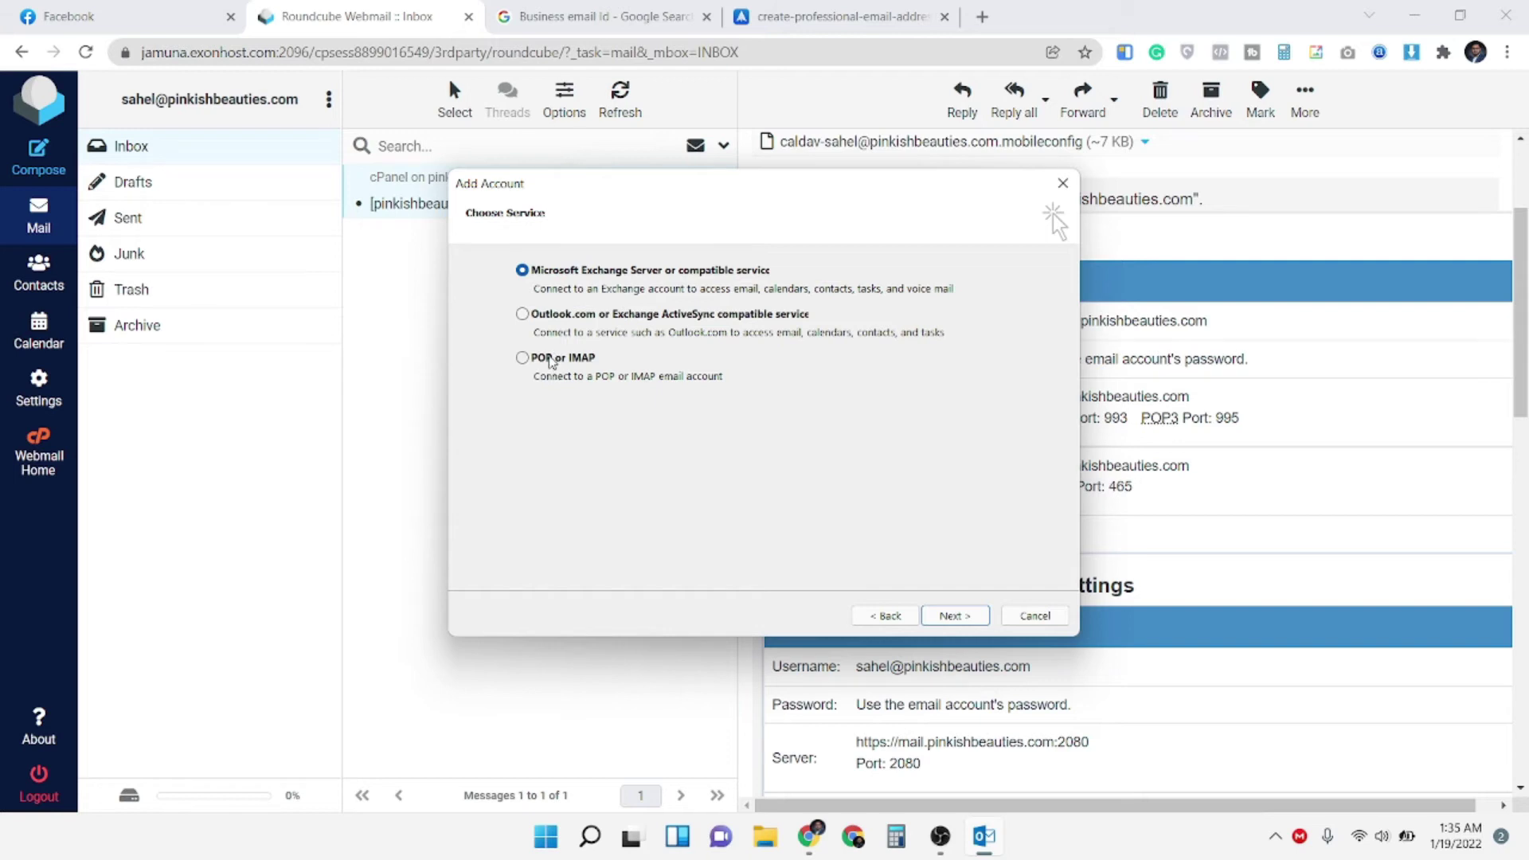
{"action": "left_click", "coordinate": [550, 359]}
{"action": "left_click", "coordinate": [953, 616]}
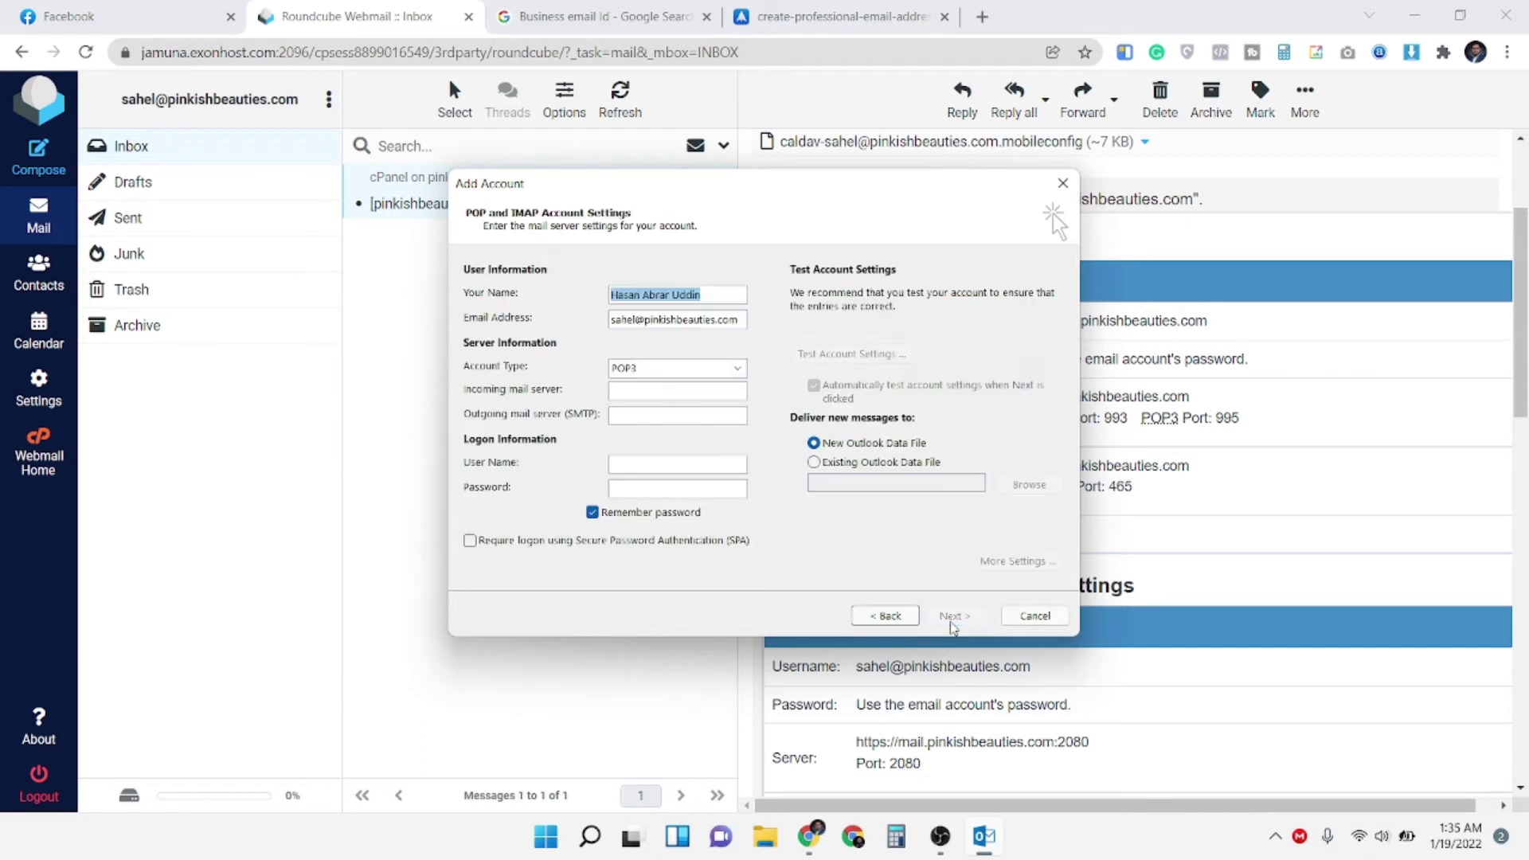
{"action": "left_click", "coordinate": [690, 299]}
{"action": "left_click_drag", "start_coordinate": [611, 296], "coordinate": [705, 301]}
{"action": "left_click", "coordinate": [712, 301]}
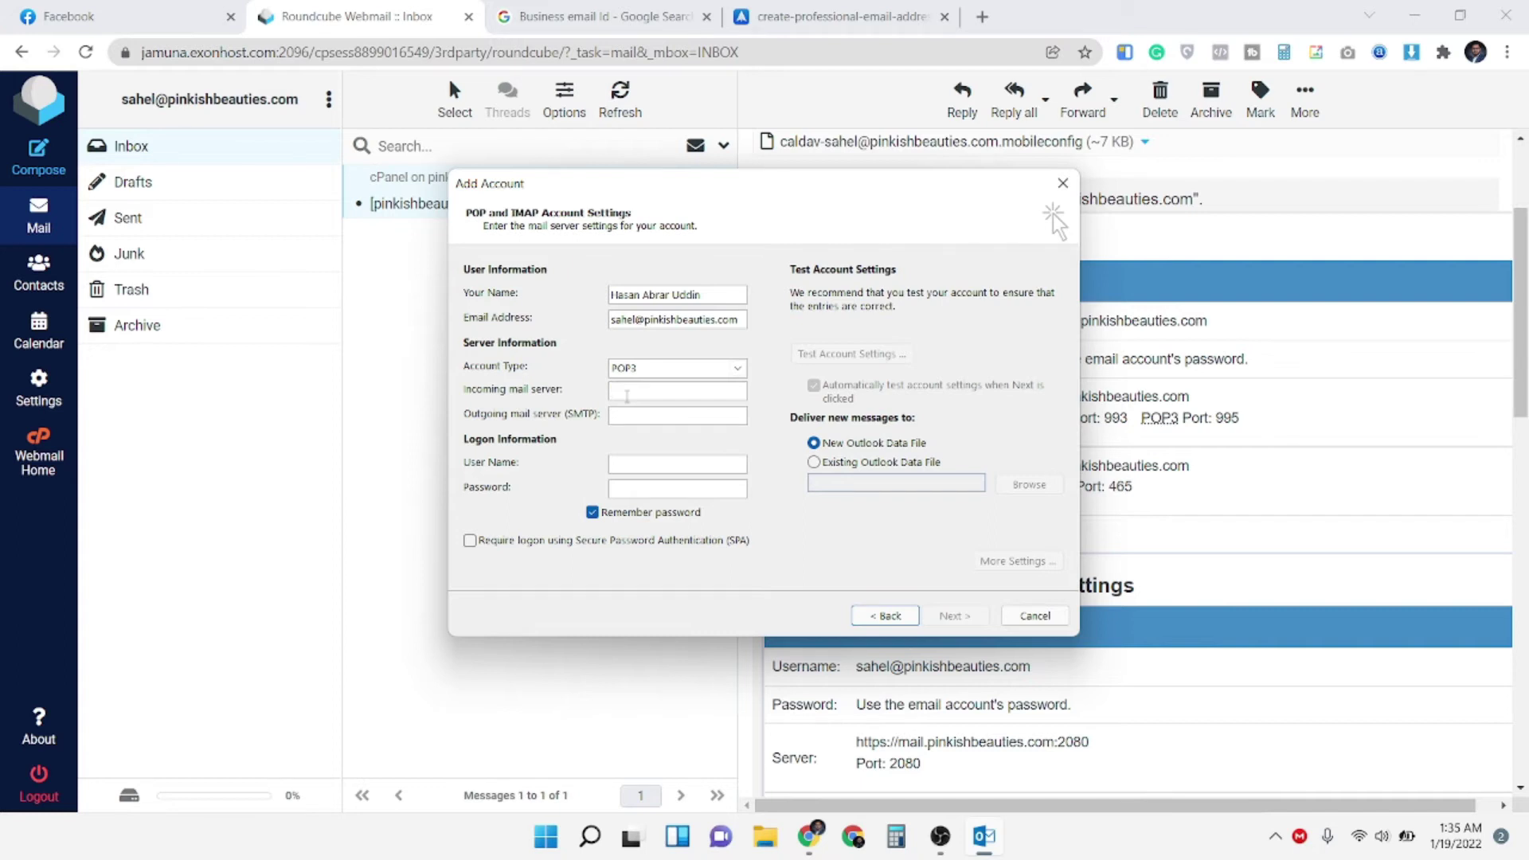
Copy mail.pinkishbeauties.com from Roundcube into the incoming and outgoing mail server fields
{"action": "left_click", "coordinate": [1392, 412]}
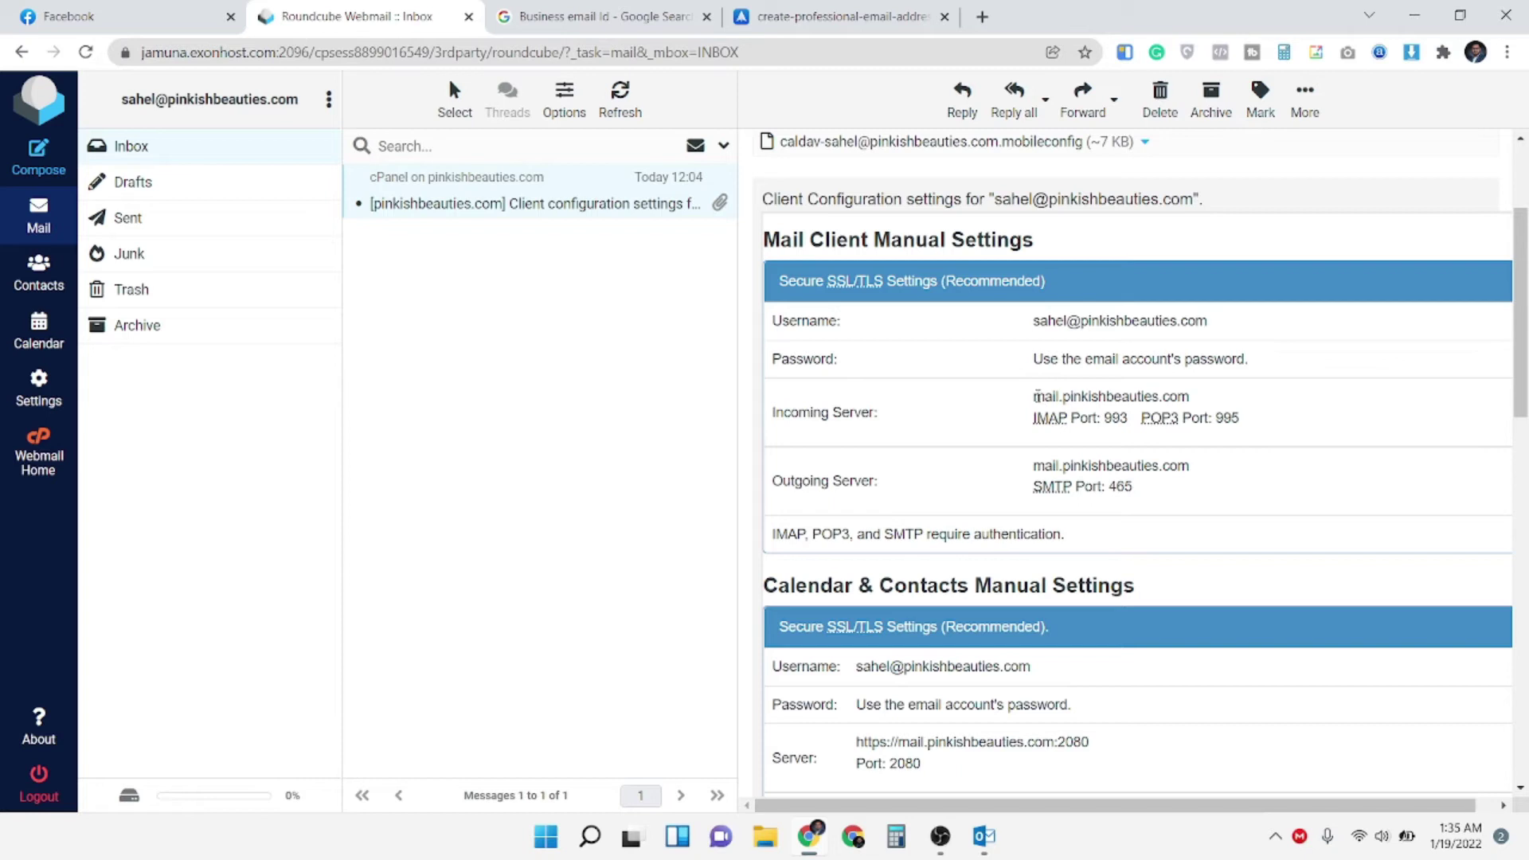
{"action": "left_click_drag", "start_coordinate": [1035, 396], "coordinate": [1264, 402]}
{"action": "key", "text": "ctrl+c"}
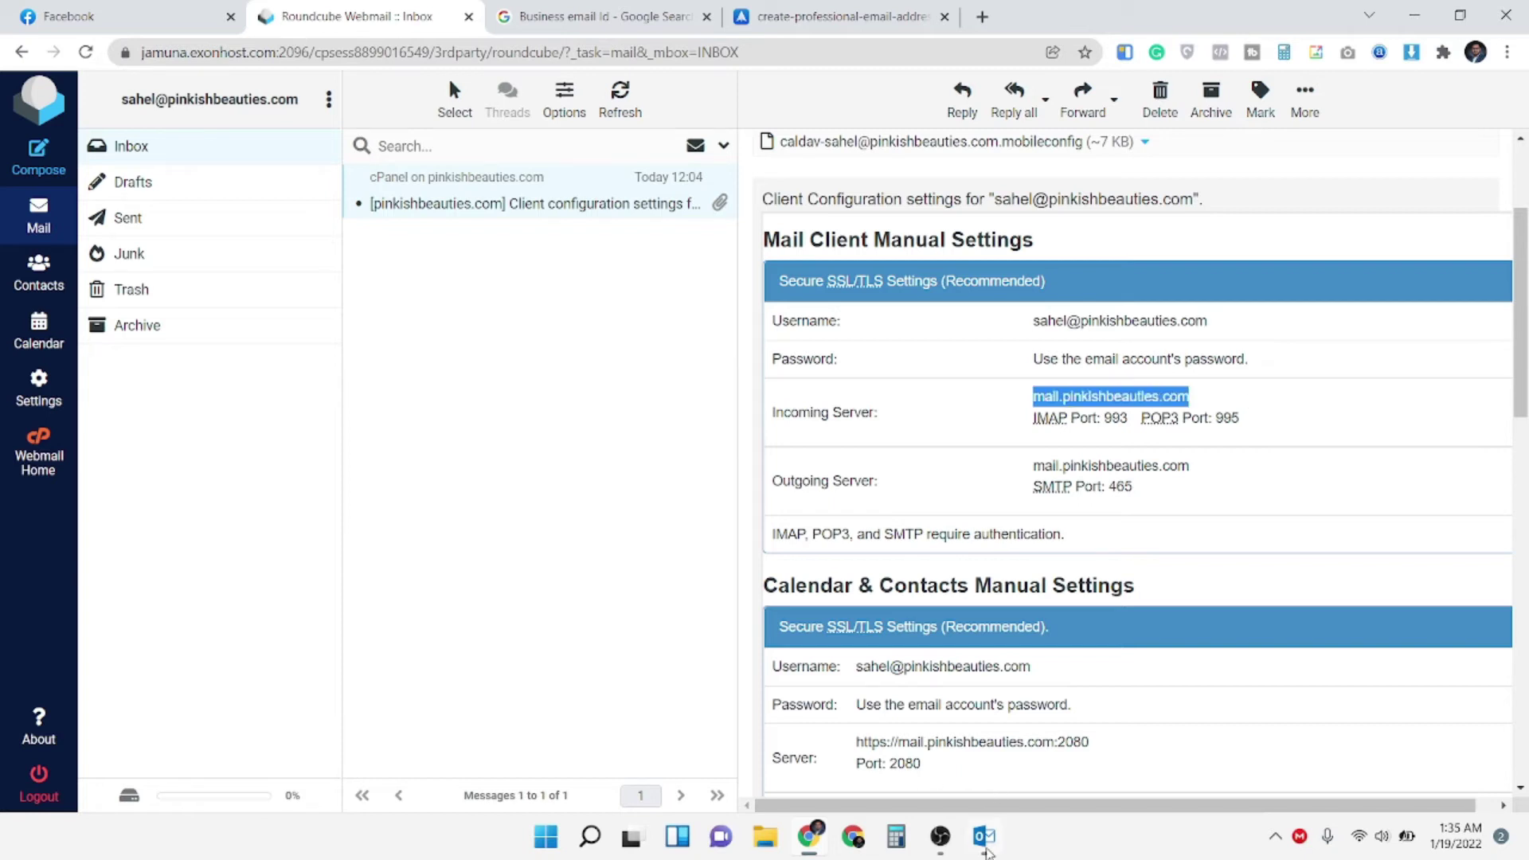
{"action": "left_click", "coordinate": [985, 836]}
{"action": "key", "text": "ctrl+v"}
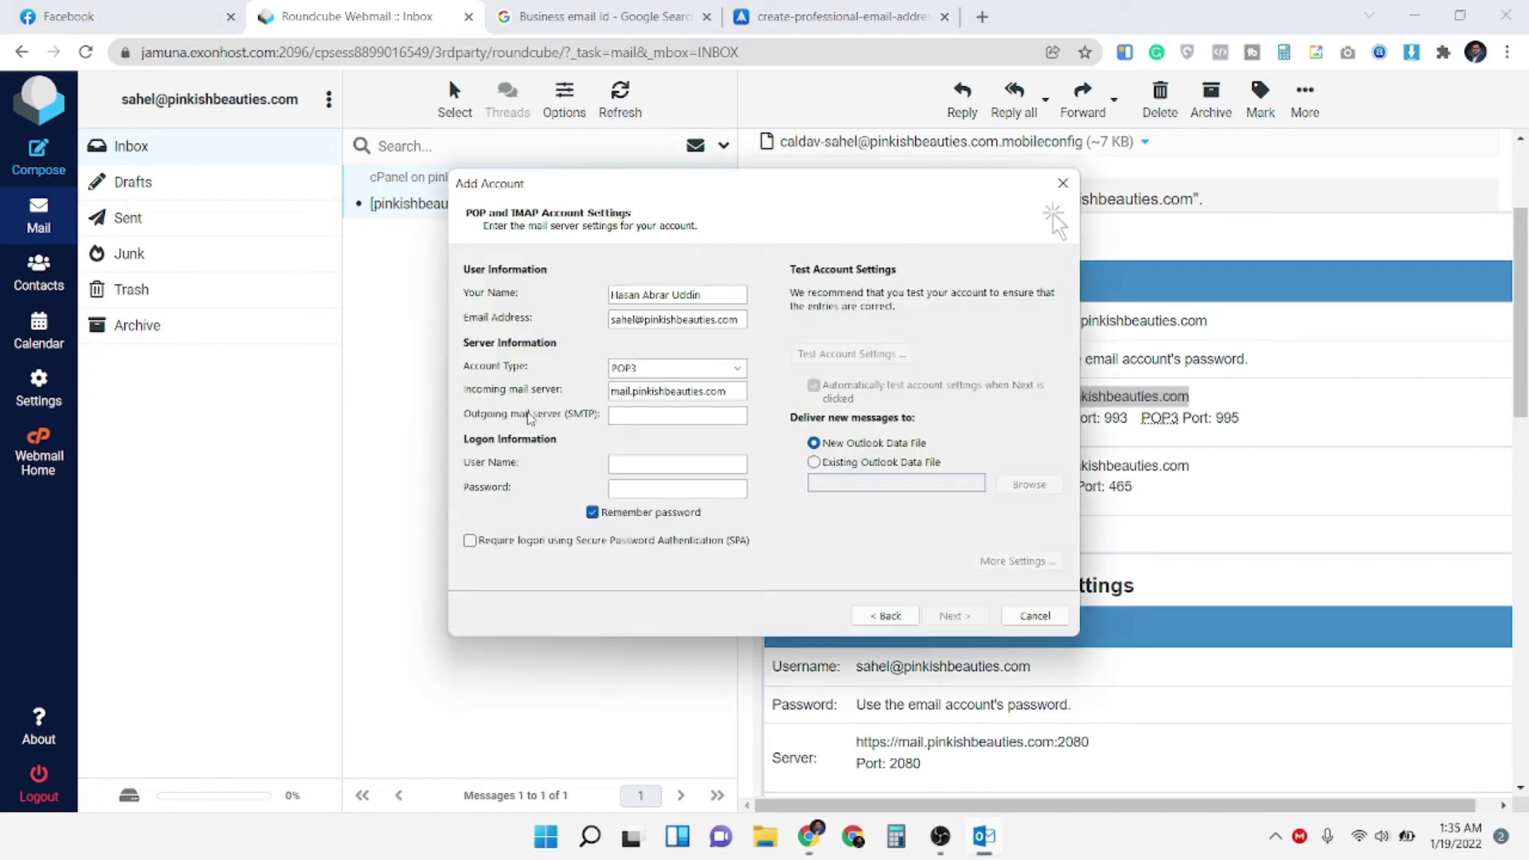
{"action": "left_click", "coordinate": [1367, 546]}
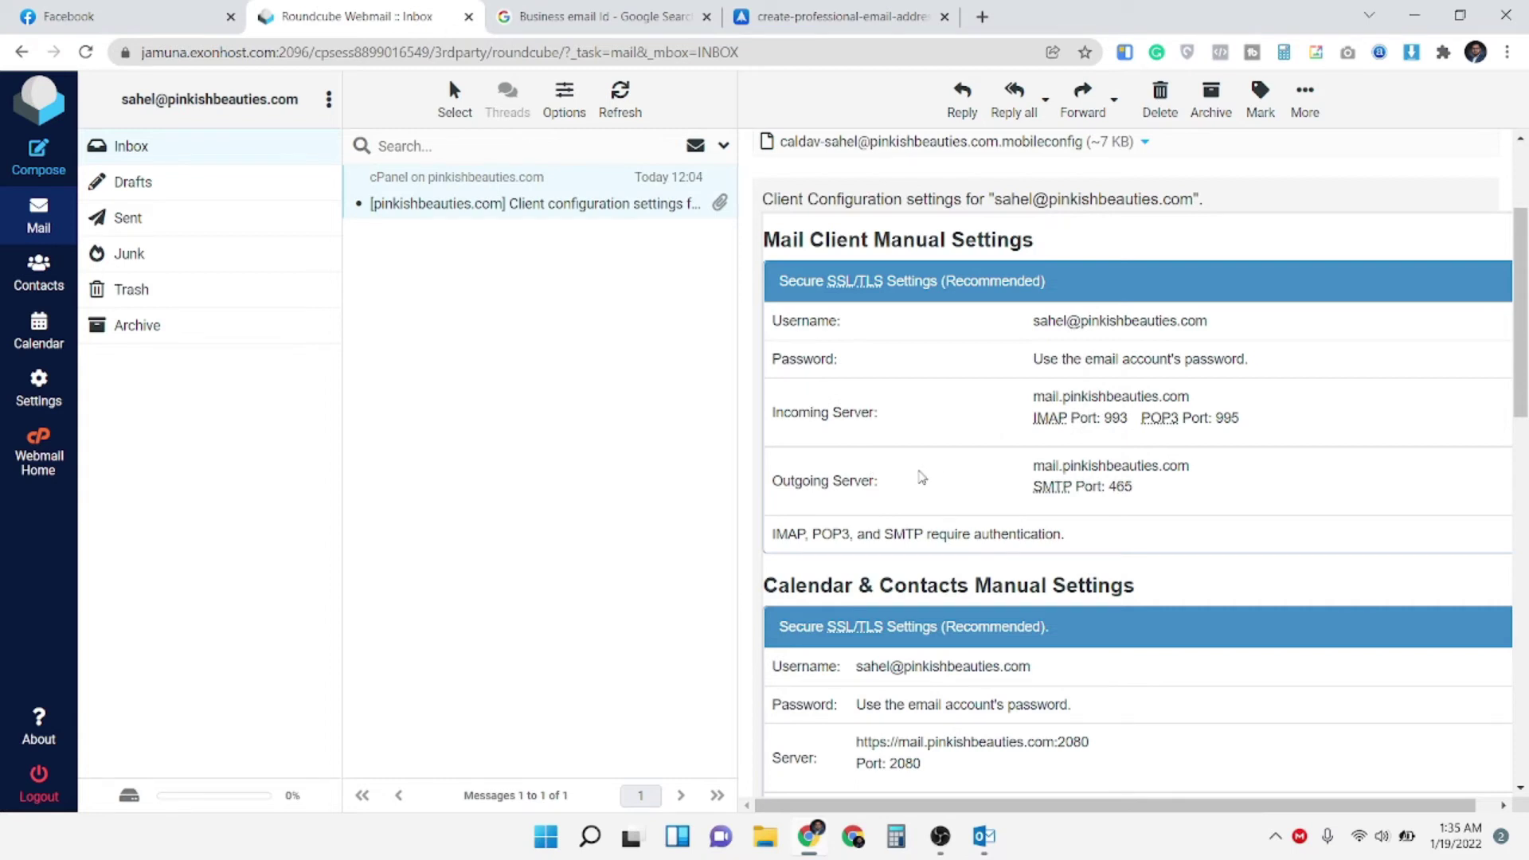
{"action": "left_click_drag", "start_coordinate": [1035, 469], "coordinate": [1206, 476]}
{"action": "key", "text": "ctrl+c"}
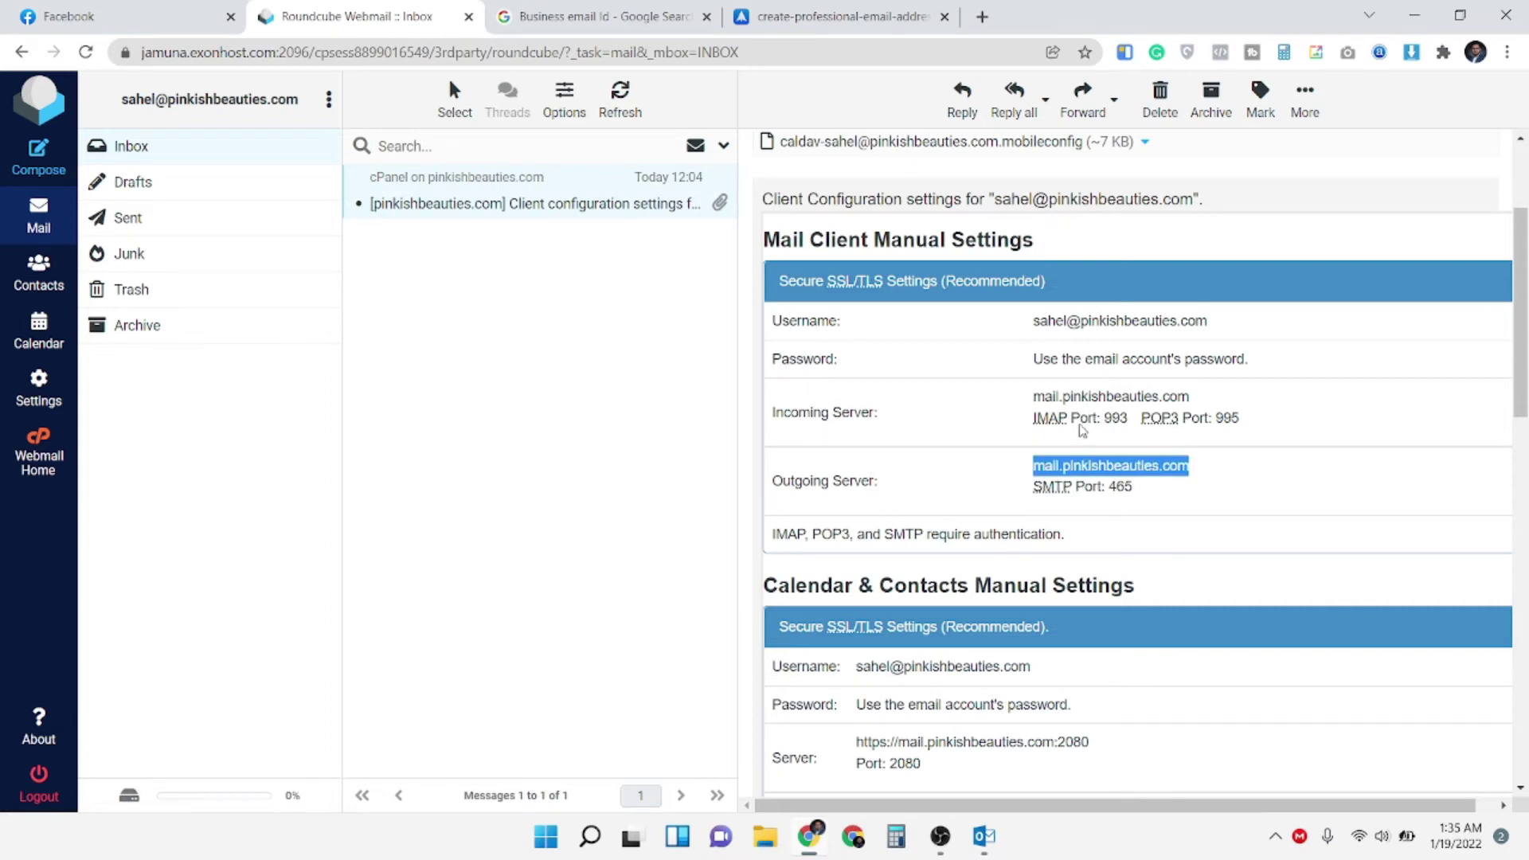
{"action": "left_click", "coordinate": [985, 836]}
{"action": "key", "text": "ctrl+v"}
Enter the logon user name, paste the account password, and open More Settings
{"action": "left_click", "coordinate": [1400, 495]}
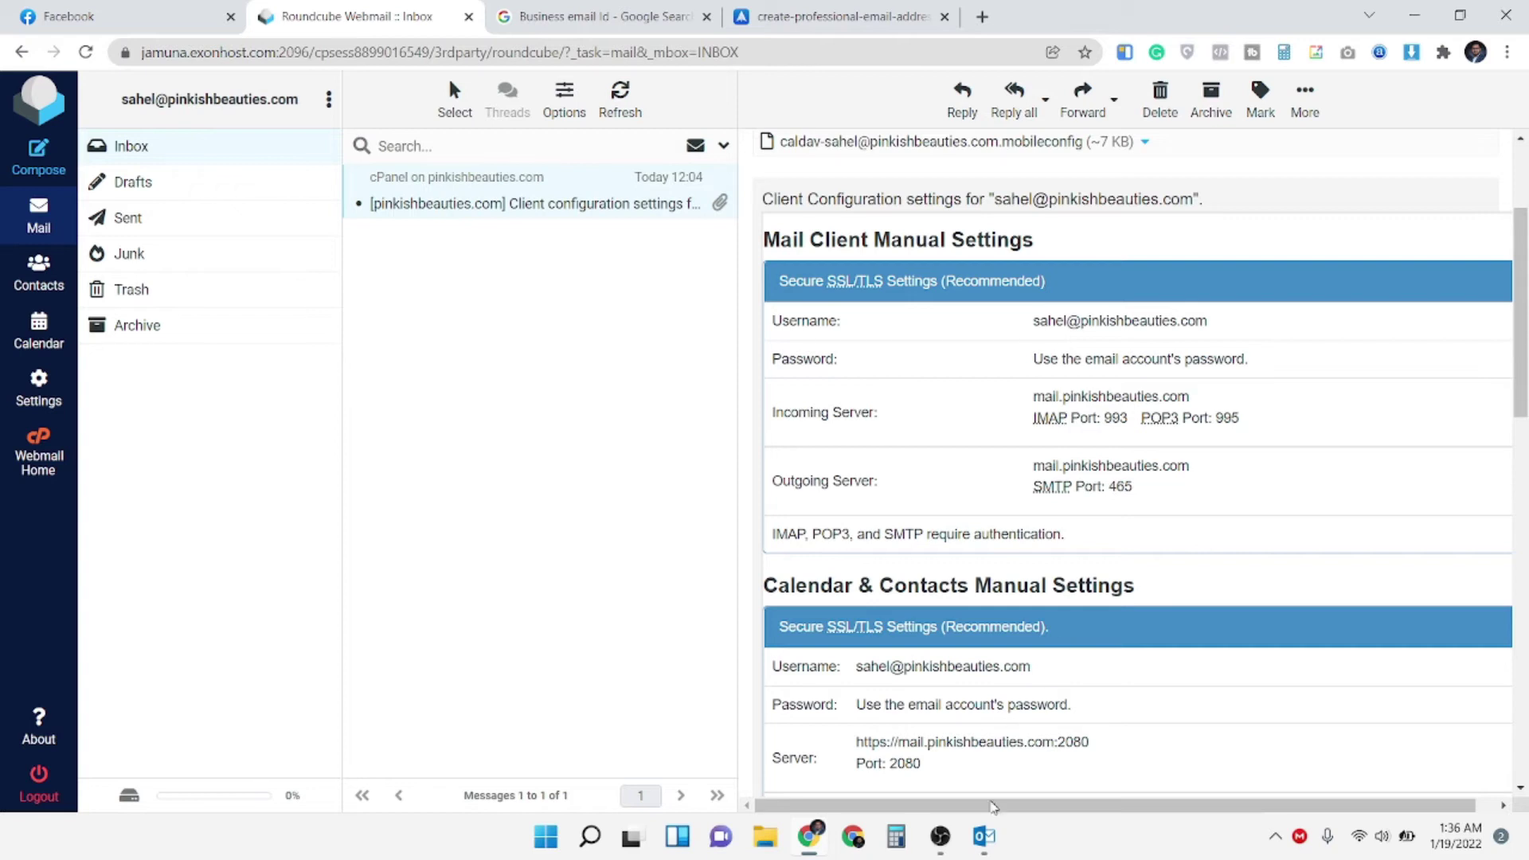
{"action": "left_click", "coordinate": [985, 837]}
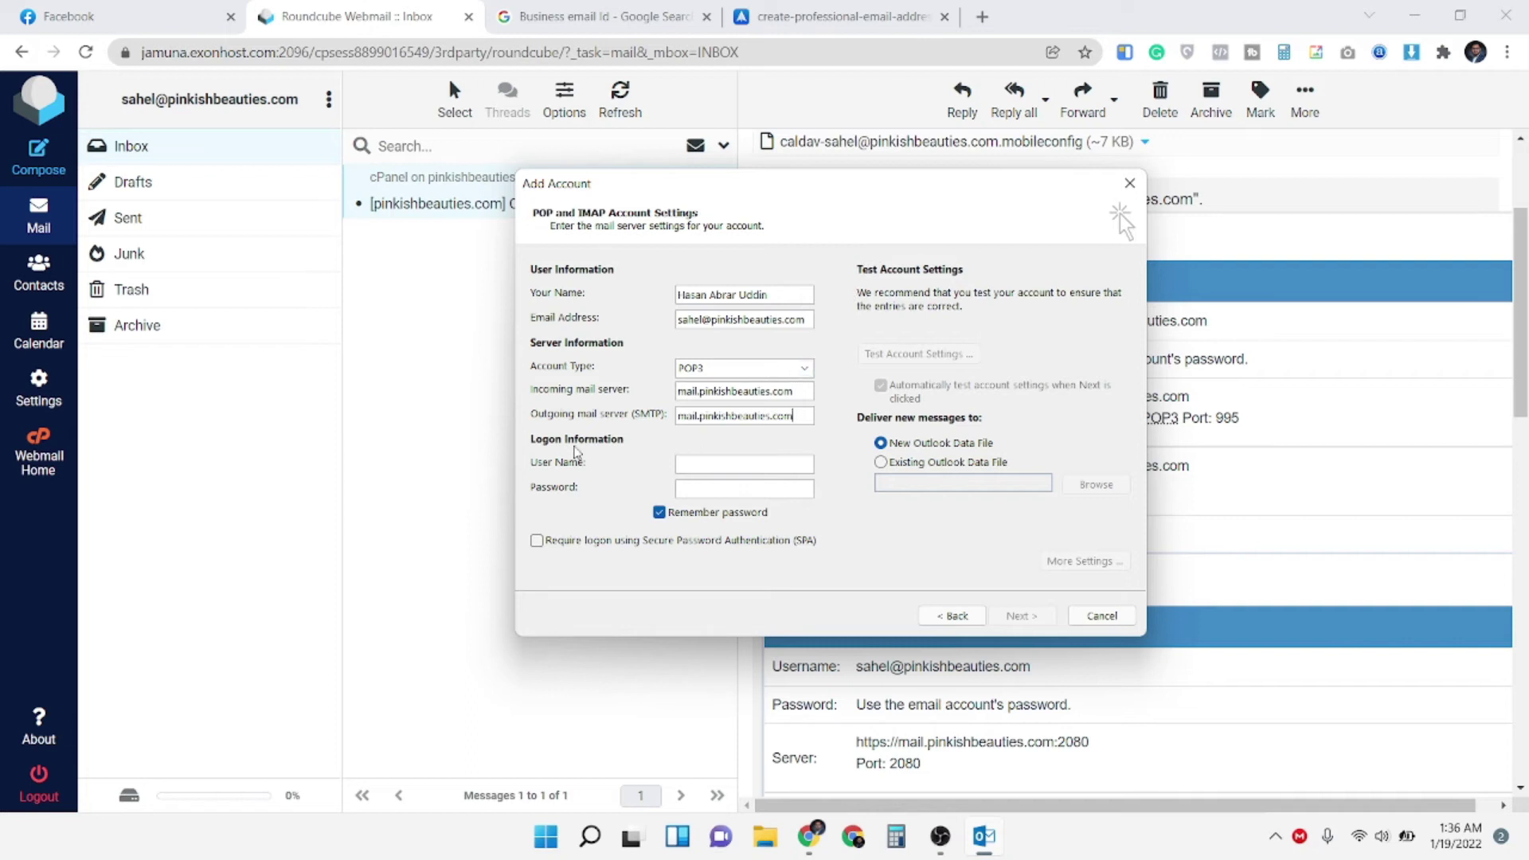
{"action": "double_click", "coordinate": [798, 317]}
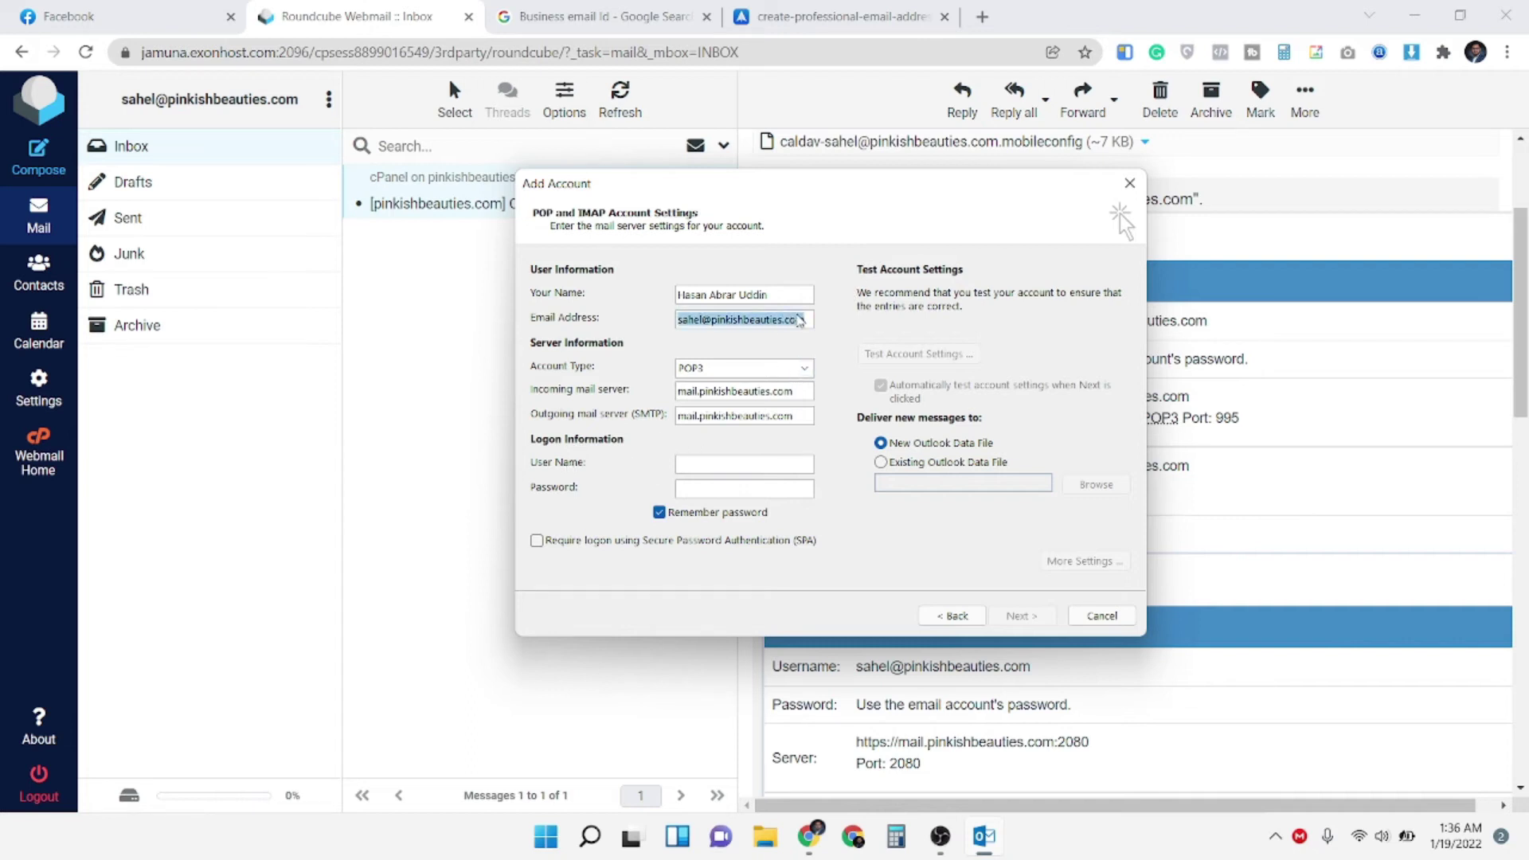
{"action": "left_click", "coordinate": [719, 465]}
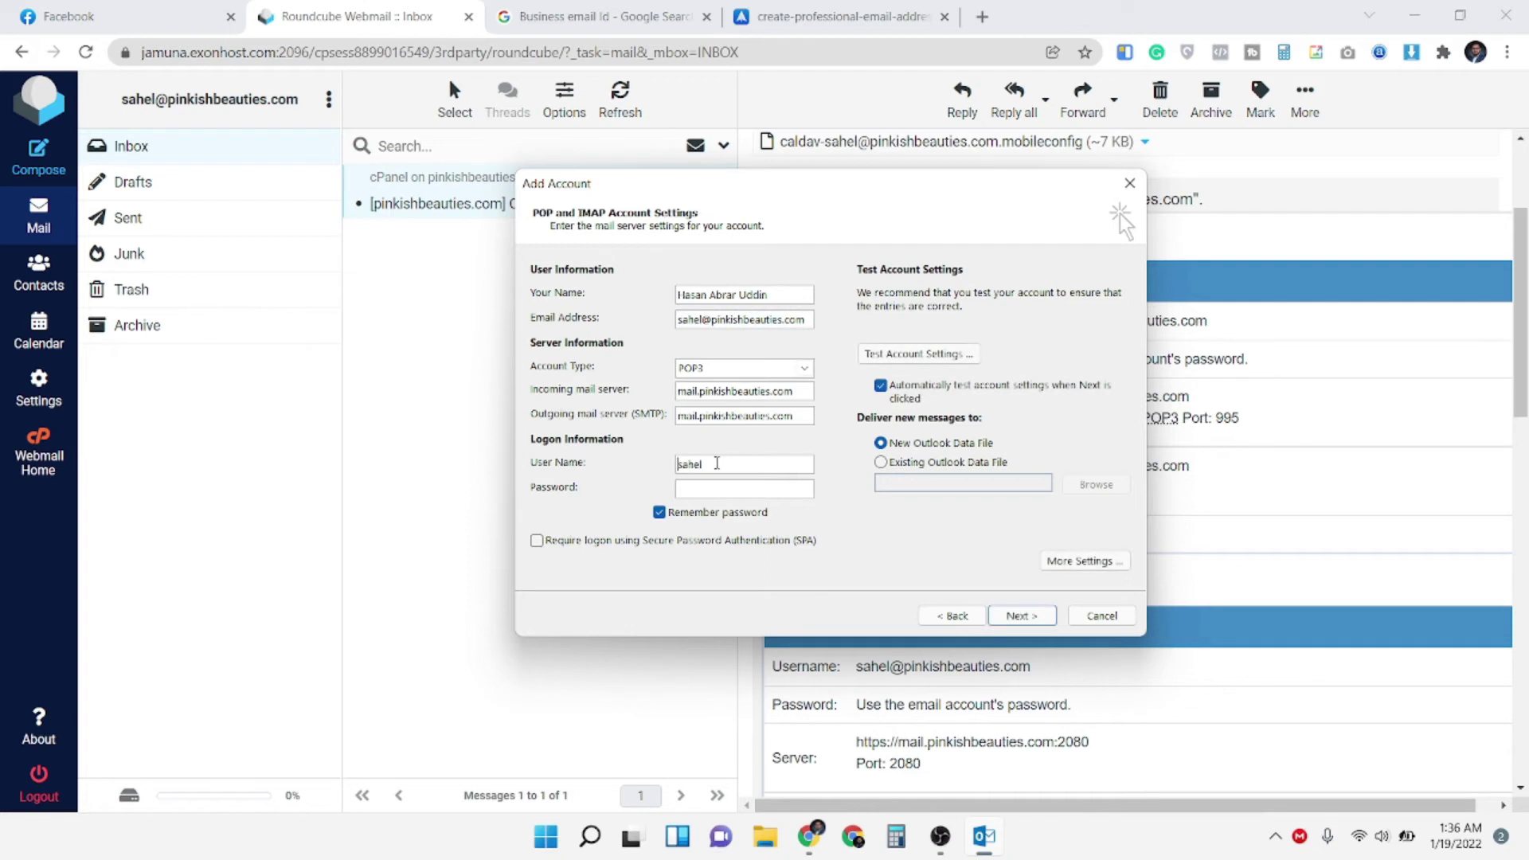
{"action": "left_click", "coordinate": [360, 6]}
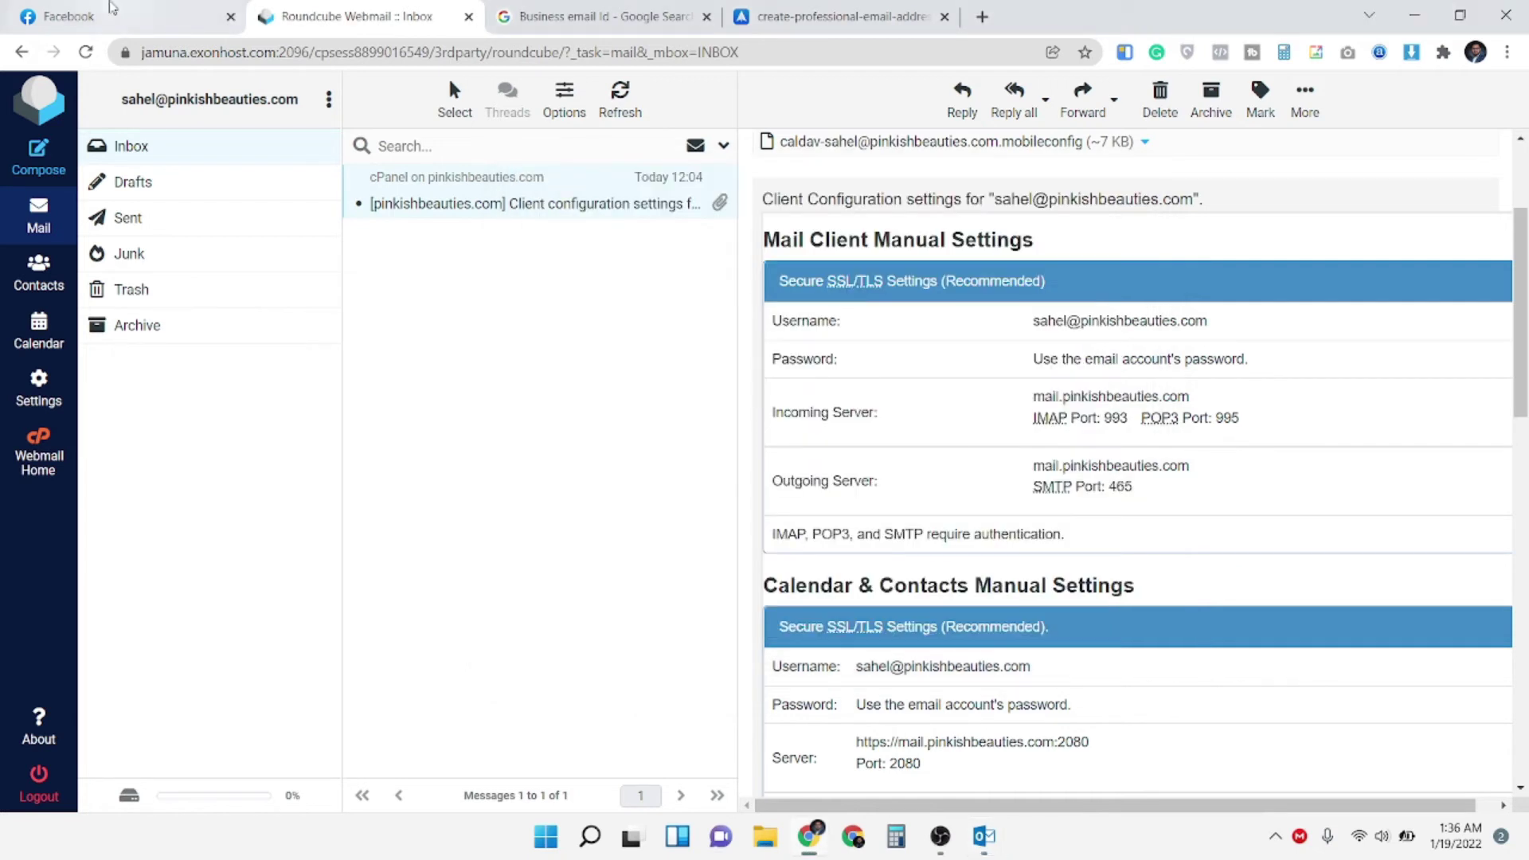
{"action": "left_click", "coordinate": [1415, 15]}
{"action": "left_click", "coordinate": [710, 487]}
{"action": "key", "text": "ctrl+v"}
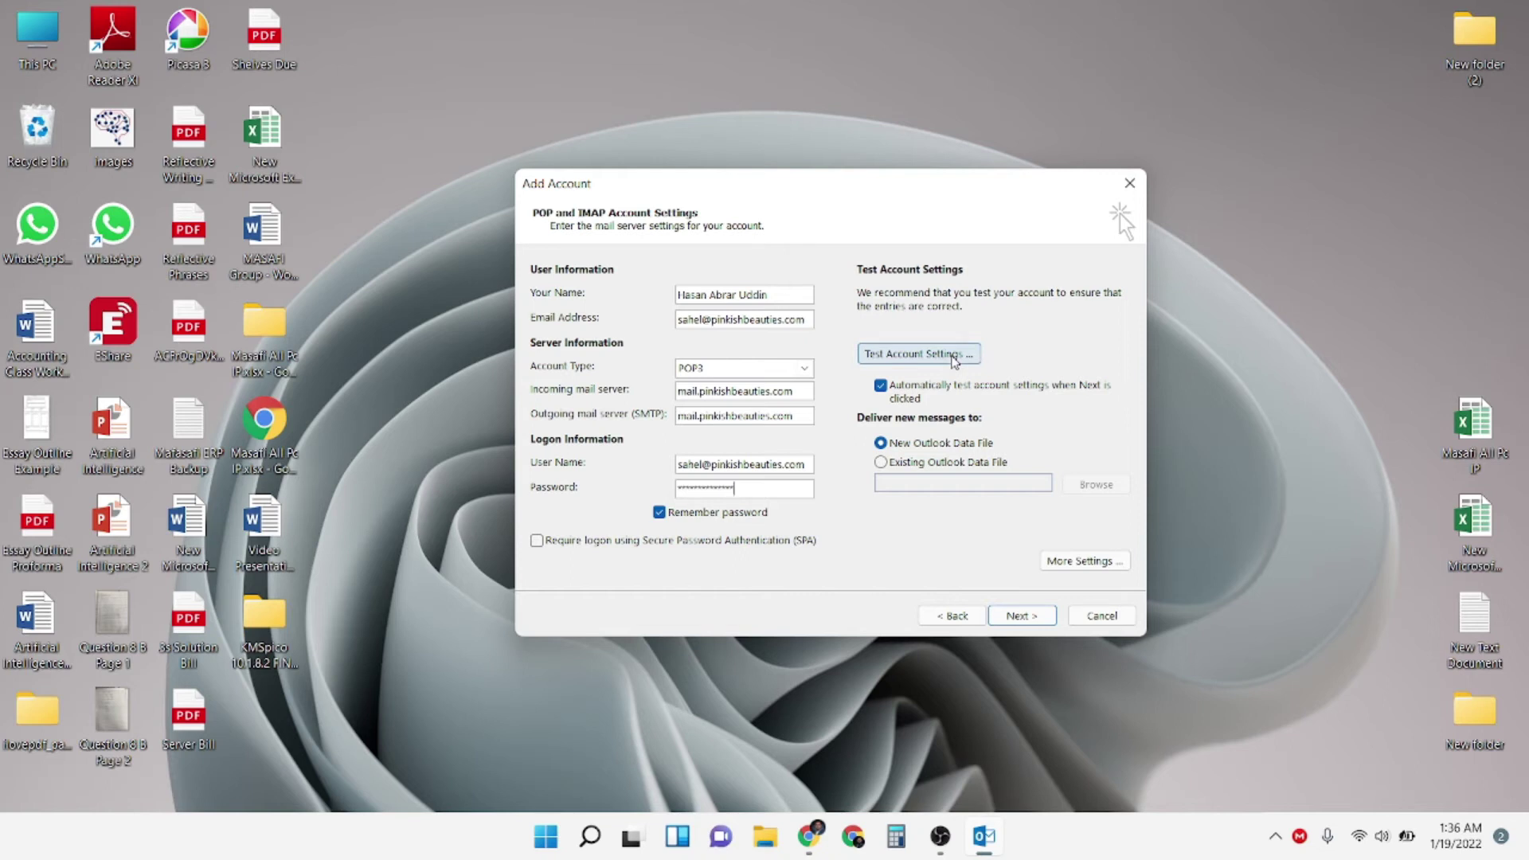
{"action": "left_click", "coordinate": [1057, 562]}
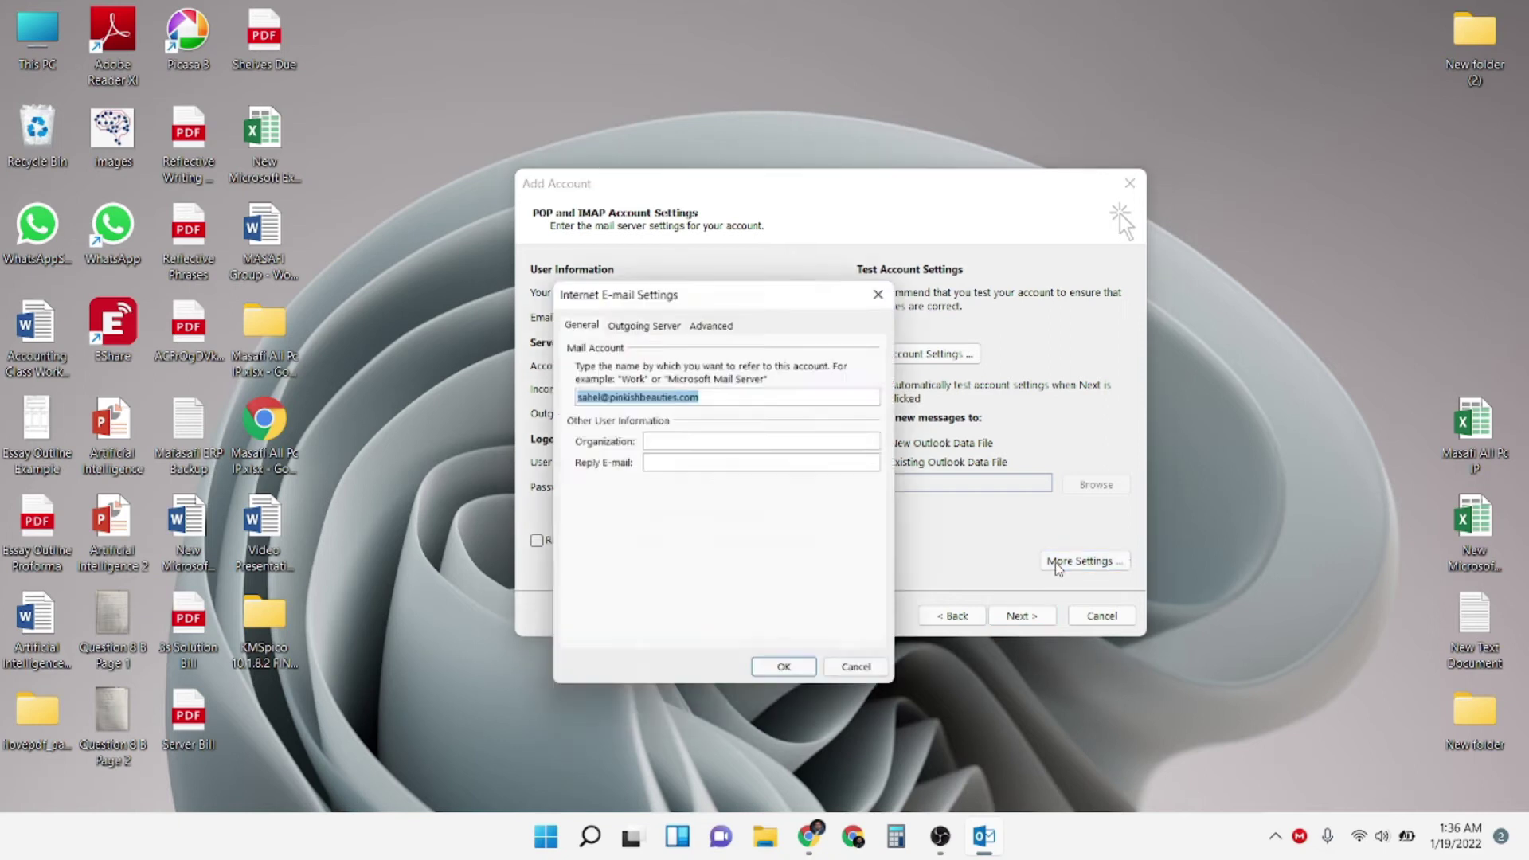
Require authentication for the outgoing SMTP server and run the account settings test
{"action": "left_click", "coordinate": [664, 322]}
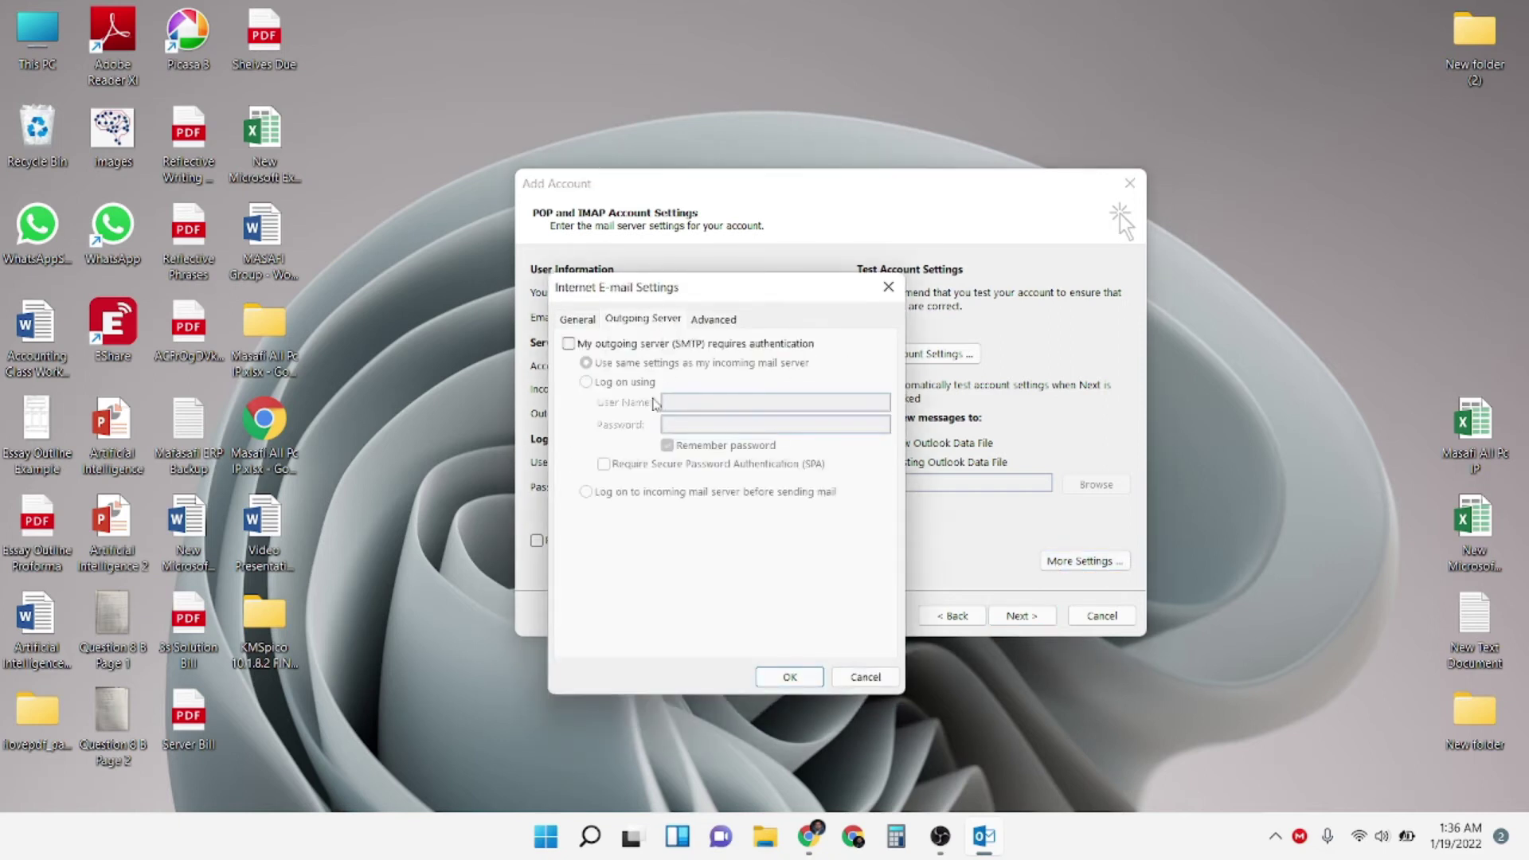
{"action": "left_click", "coordinate": [615, 346]}
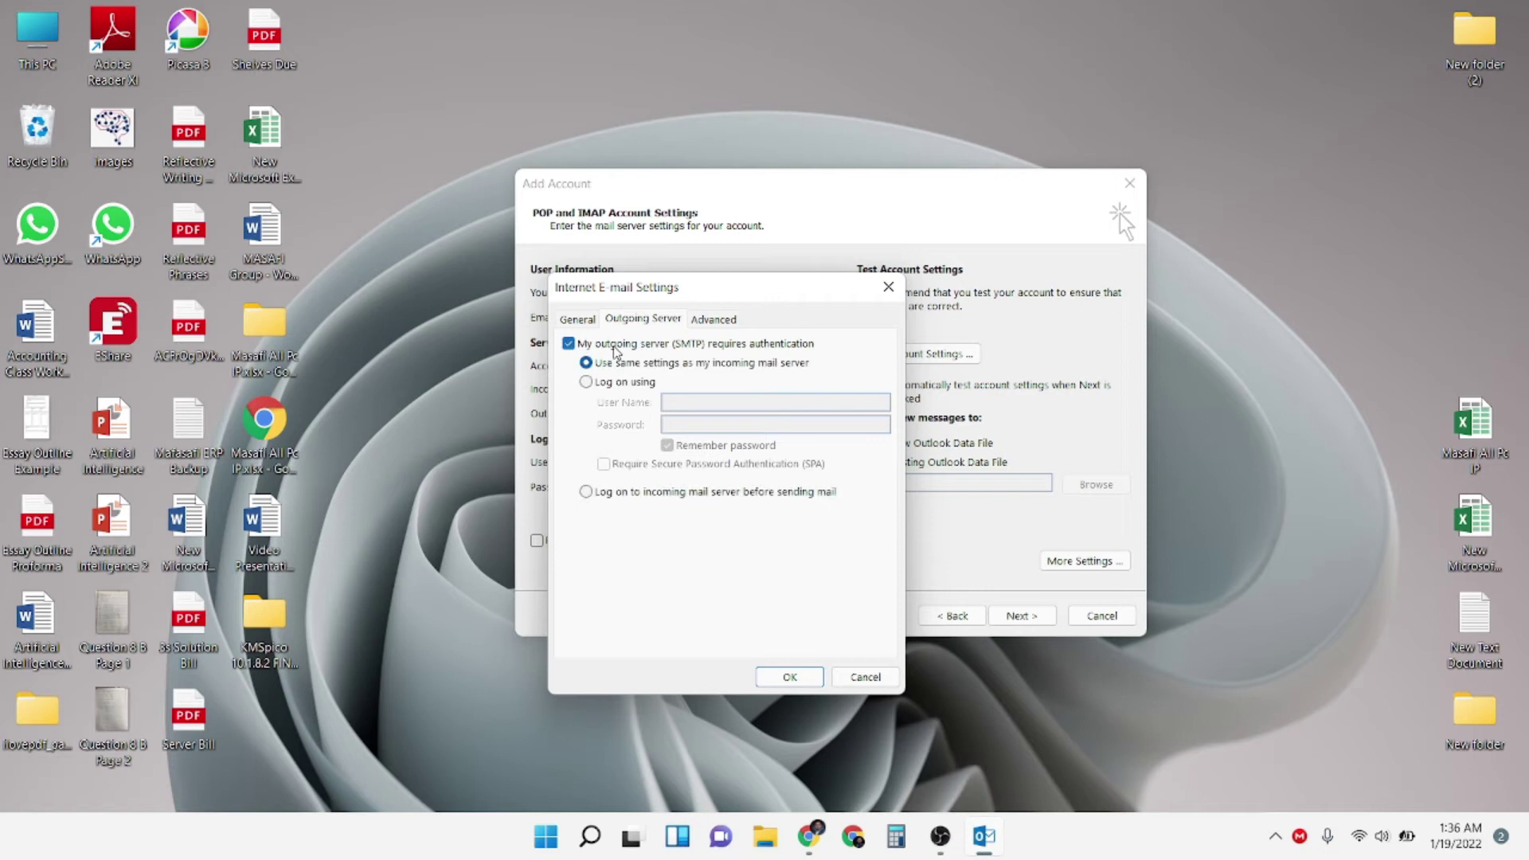
{"action": "left_click", "coordinate": [785, 678]}
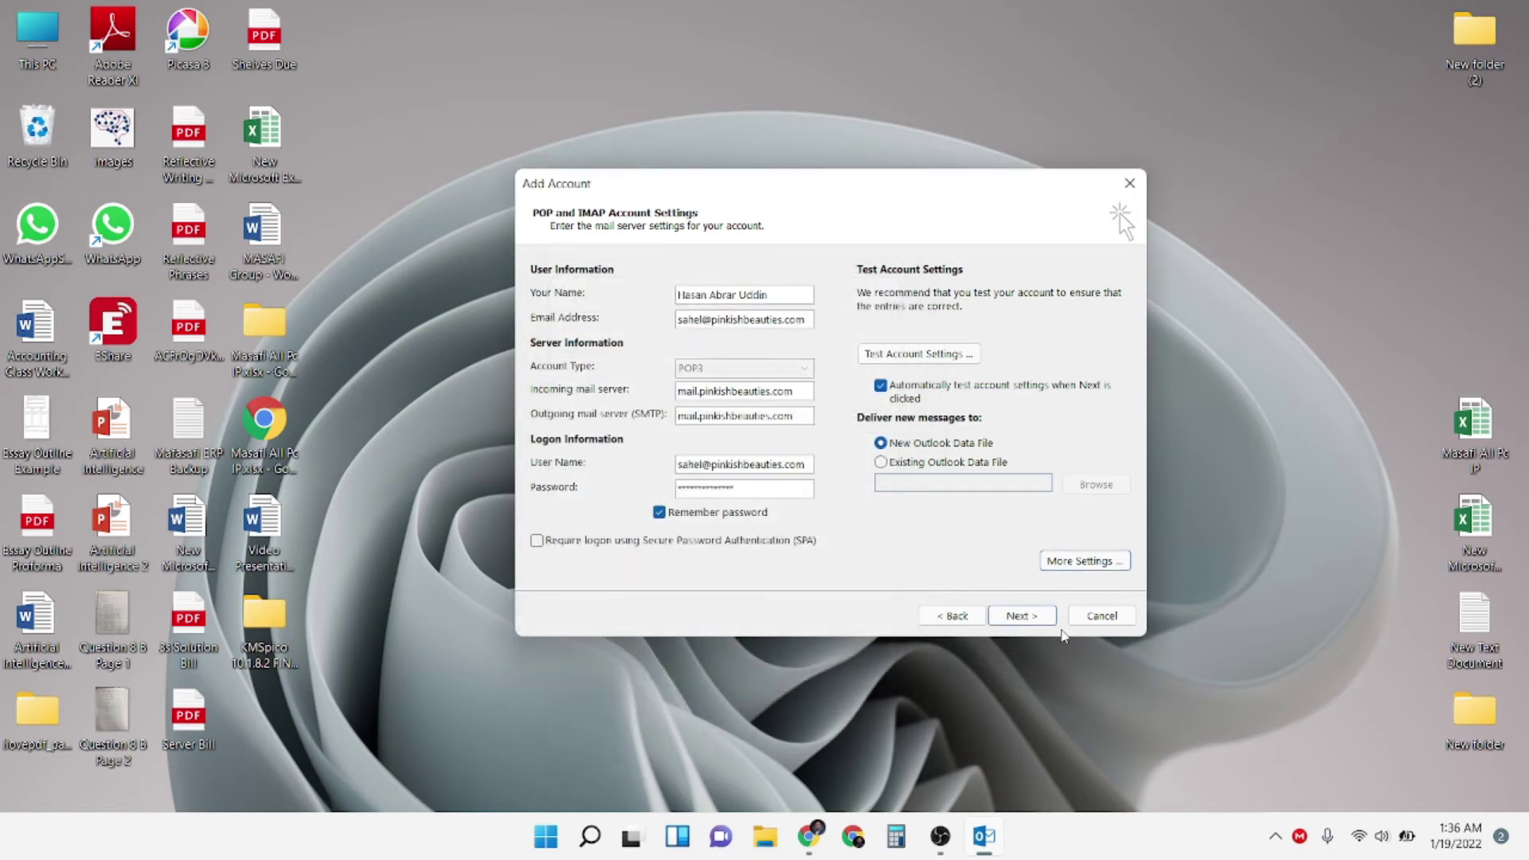
{"action": "left_click", "coordinate": [1022, 617]}
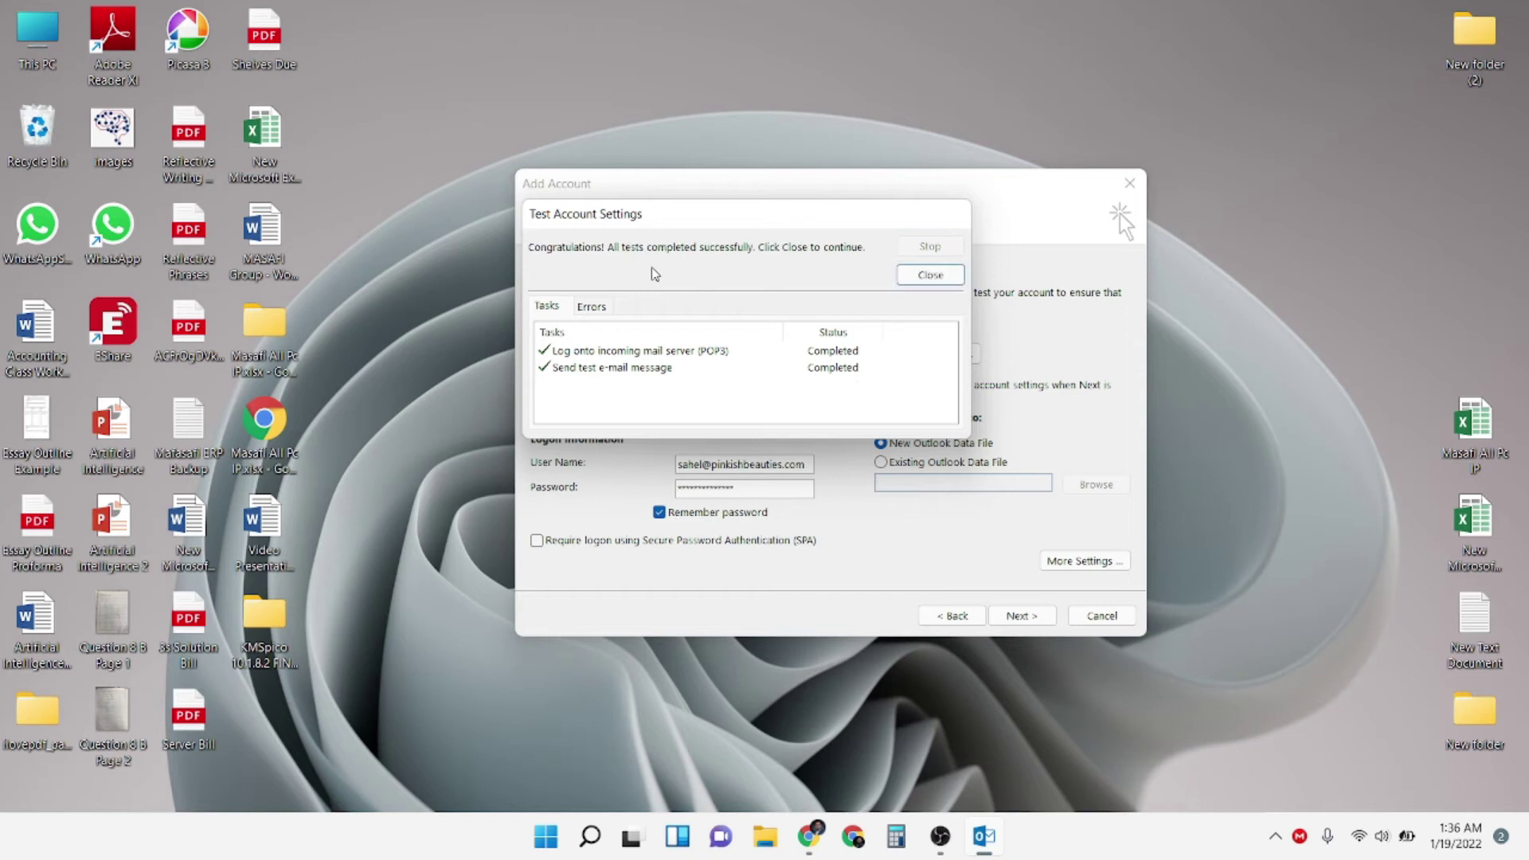
Close the test results, finish adding the account, and dismiss the activation notice
{"action": "left_click", "coordinate": [941, 280]}
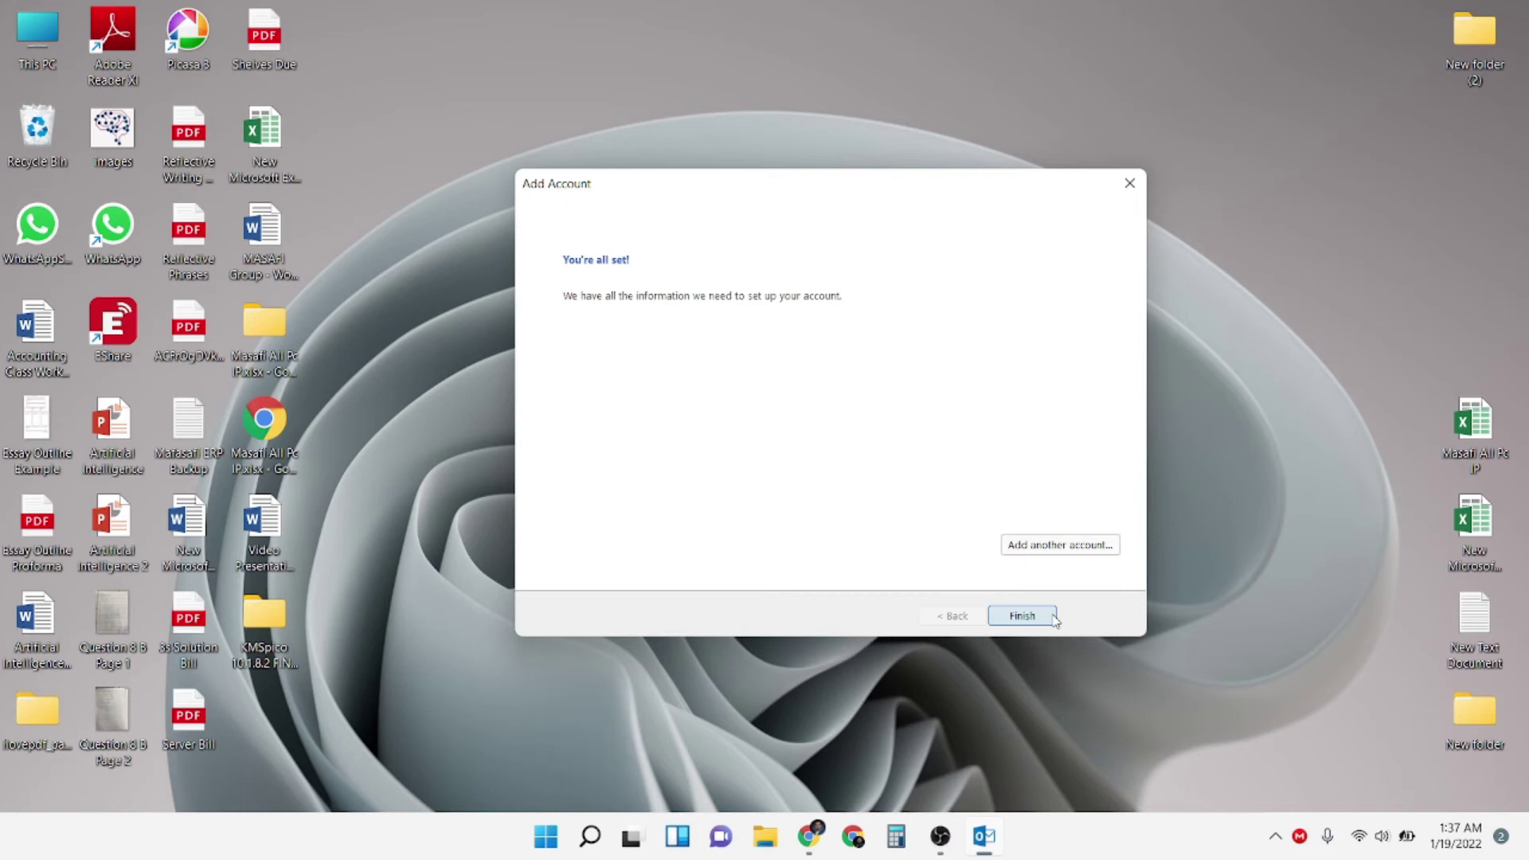
{"action": "left_click", "coordinate": [1023, 615]}
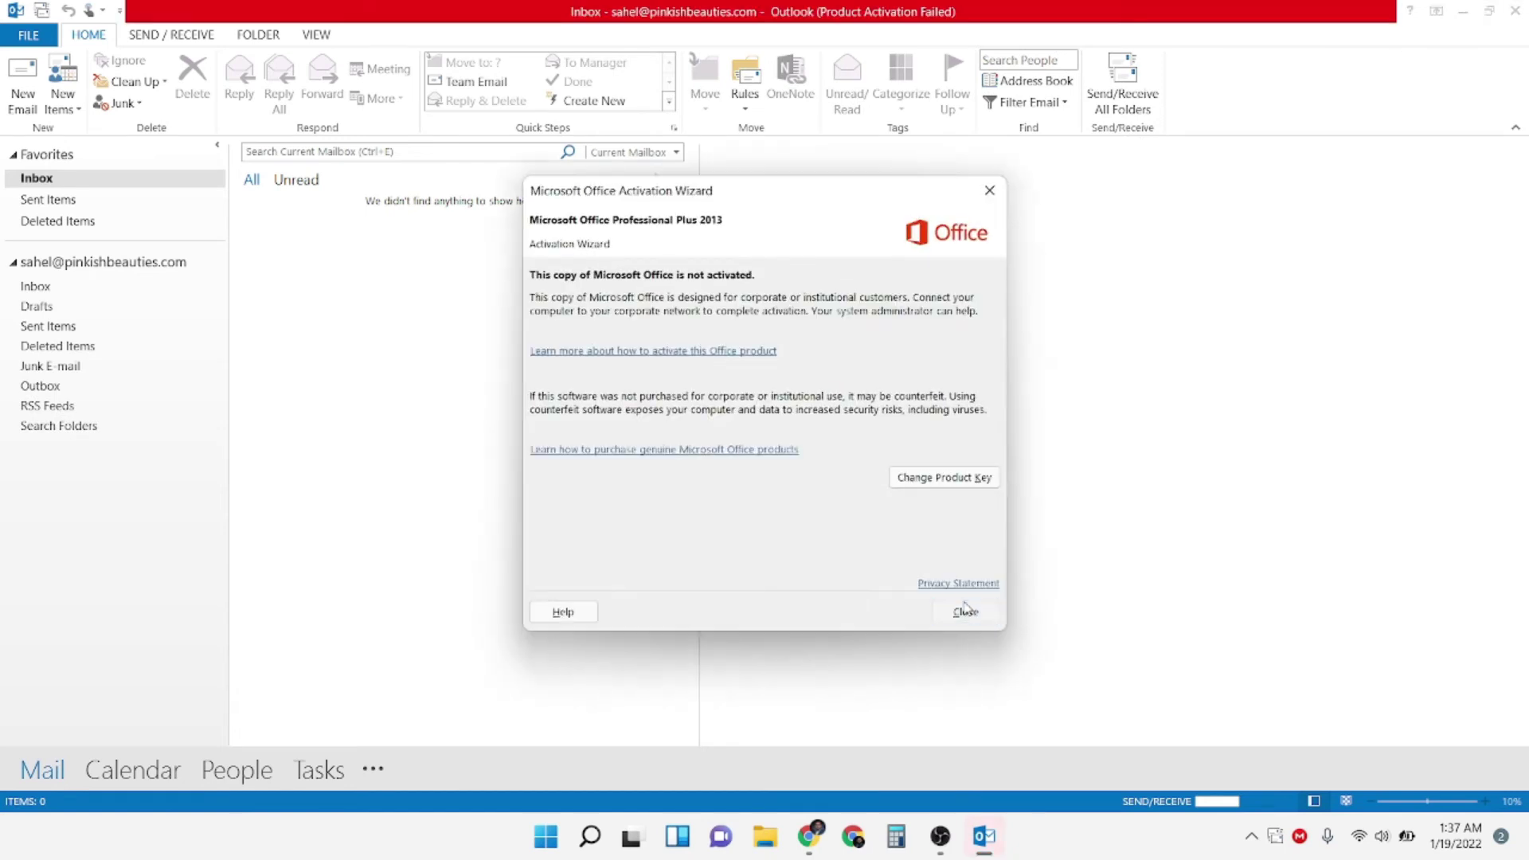
{"action": "left_click", "coordinate": [967, 613]}
Read the Microsoft Outlook Test Message in the reading pane
{"action": "left_click", "coordinate": [419, 239]}
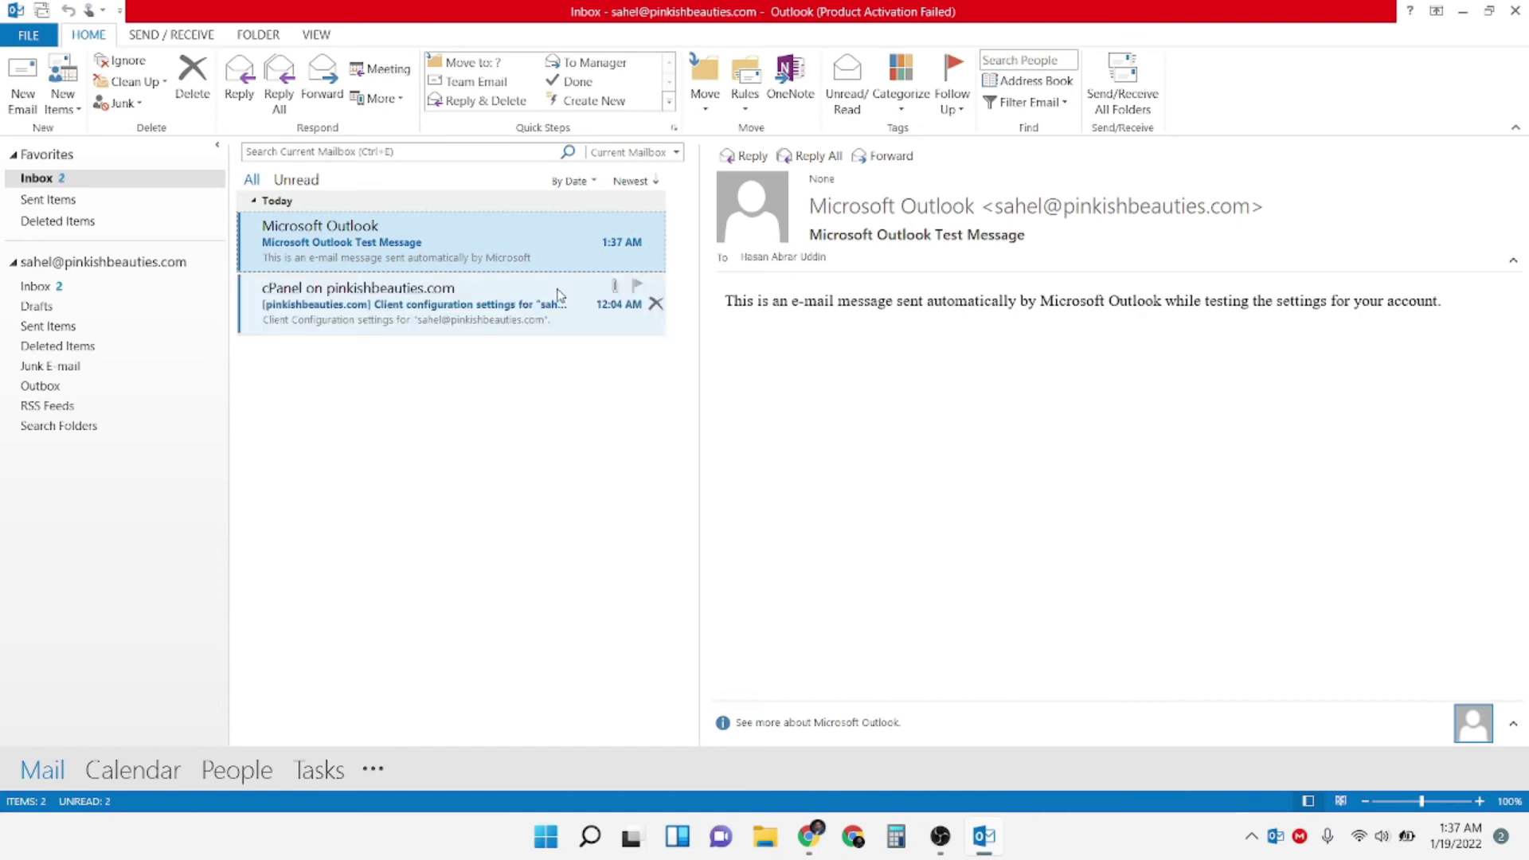
{"action": "triple_click", "coordinate": [990, 307]}
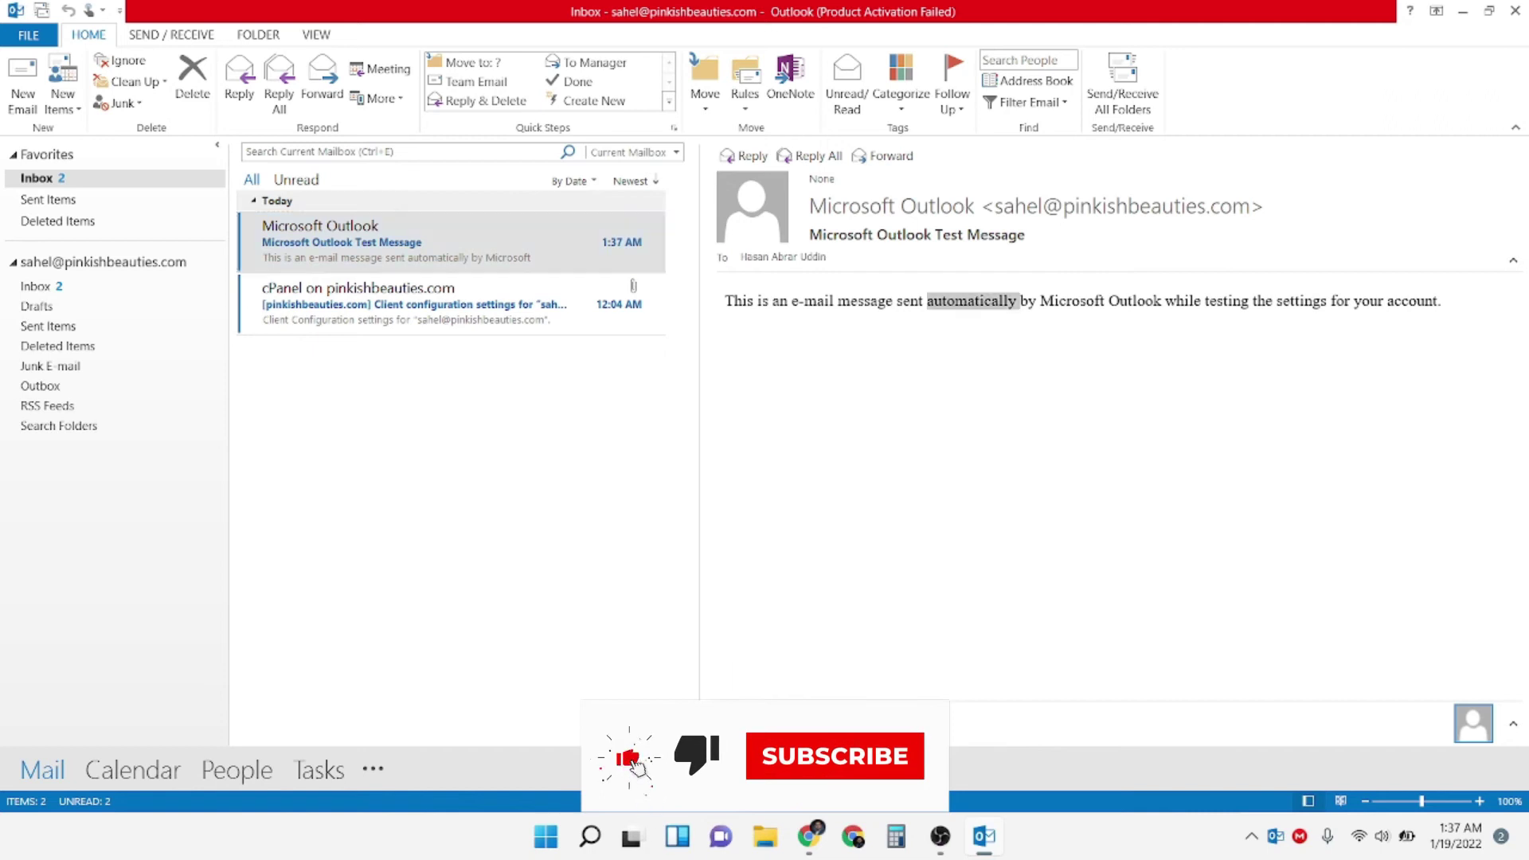
{"action": "left_click", "coordinate": [1150, 311]}
{"action": "double_click", "coordinate": [1150, 310]}
{"action": "triple_click", "coordinate": [1151, 311]}
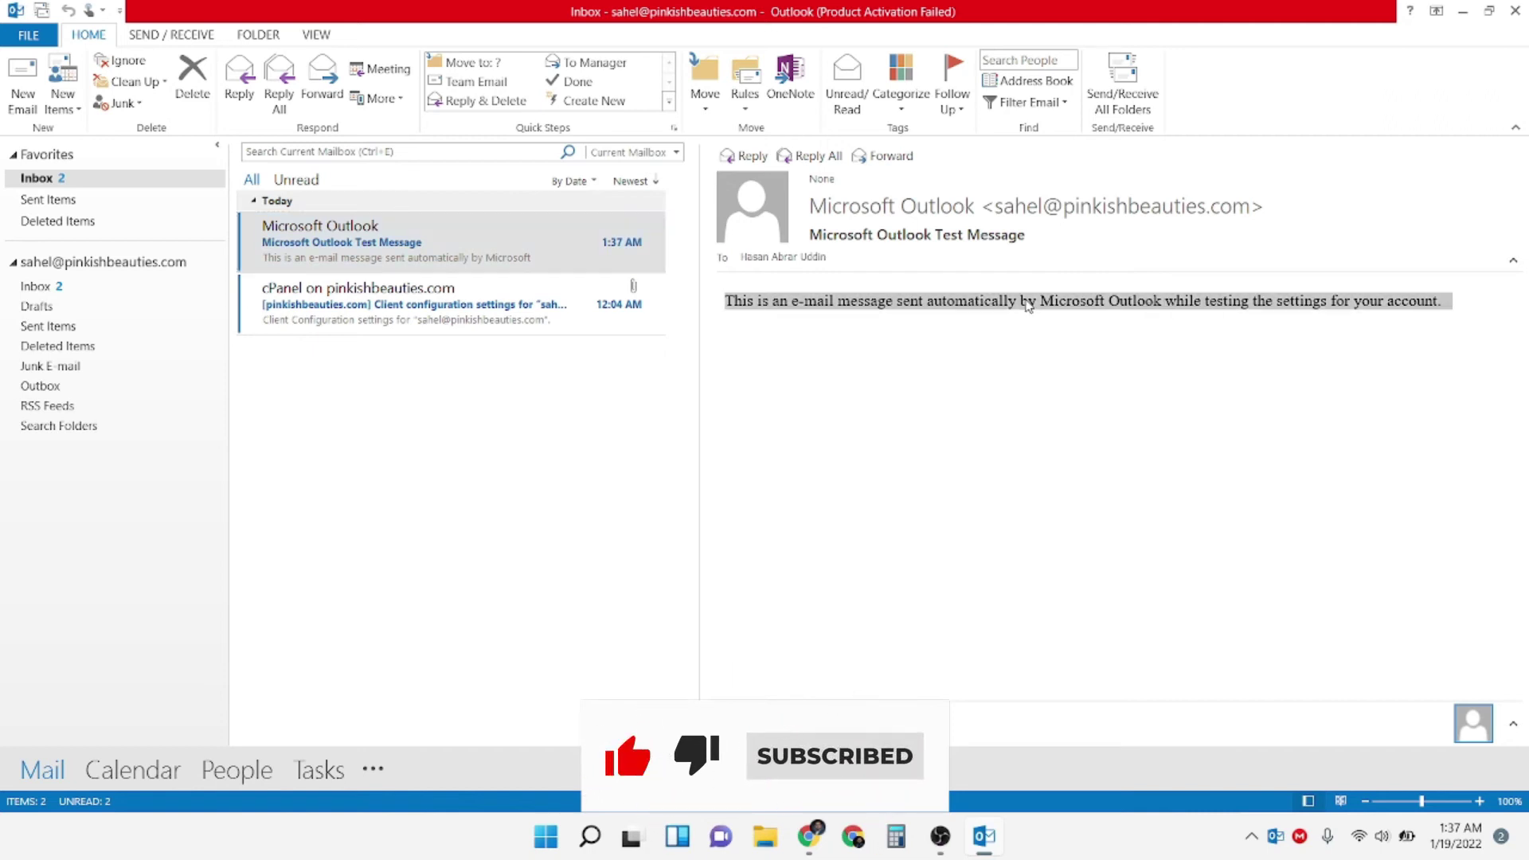
{"action": "double_click", "coordinate": [1096, 307]}
{"action": "double_click", "coordinate": [1186, 307]}
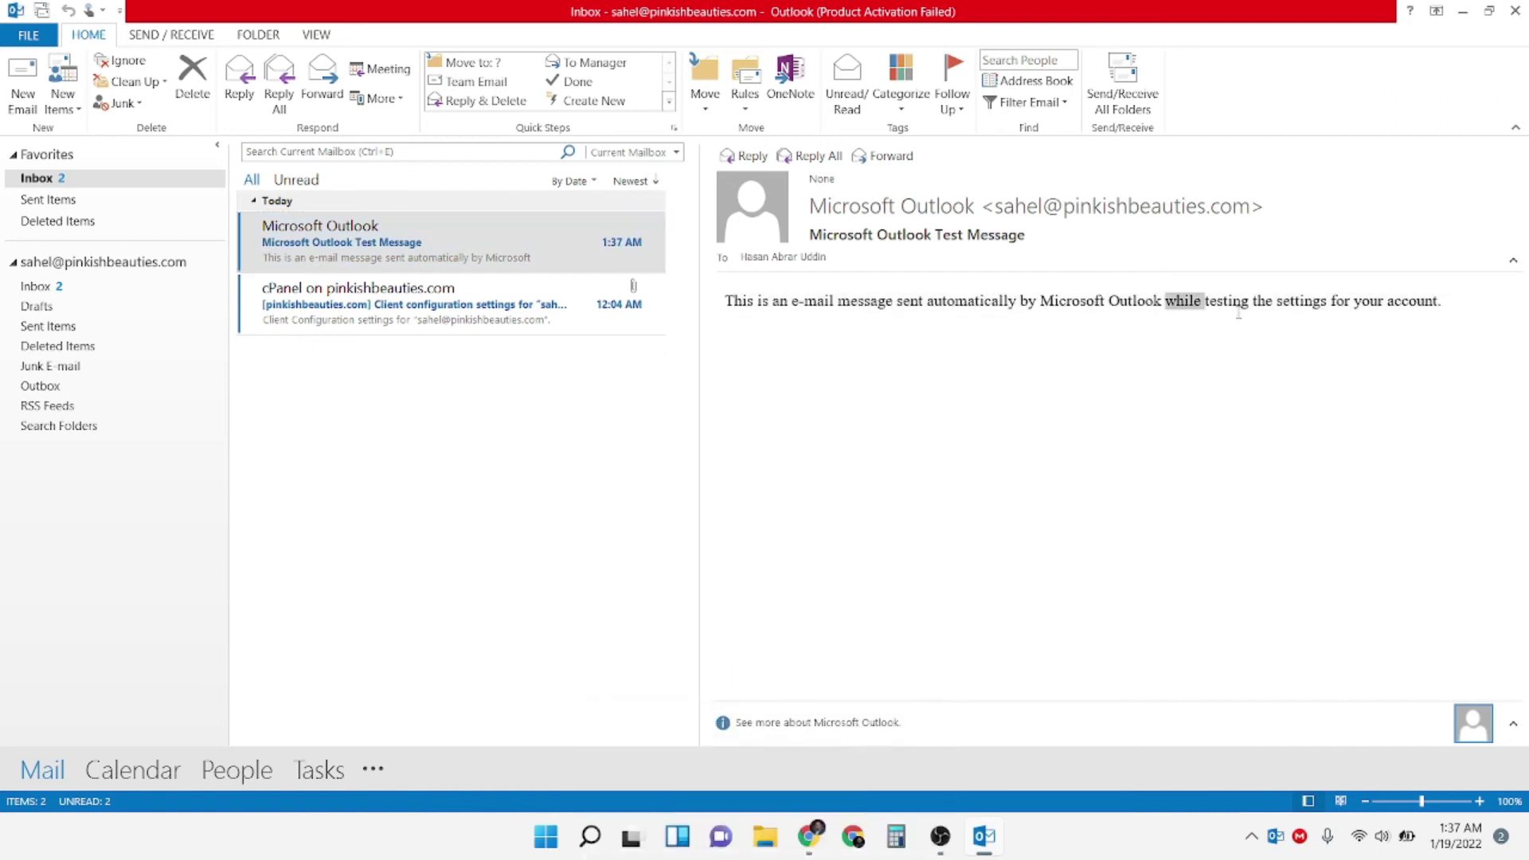
{"action": "triple_click", "coordinate": [1245, 310]}
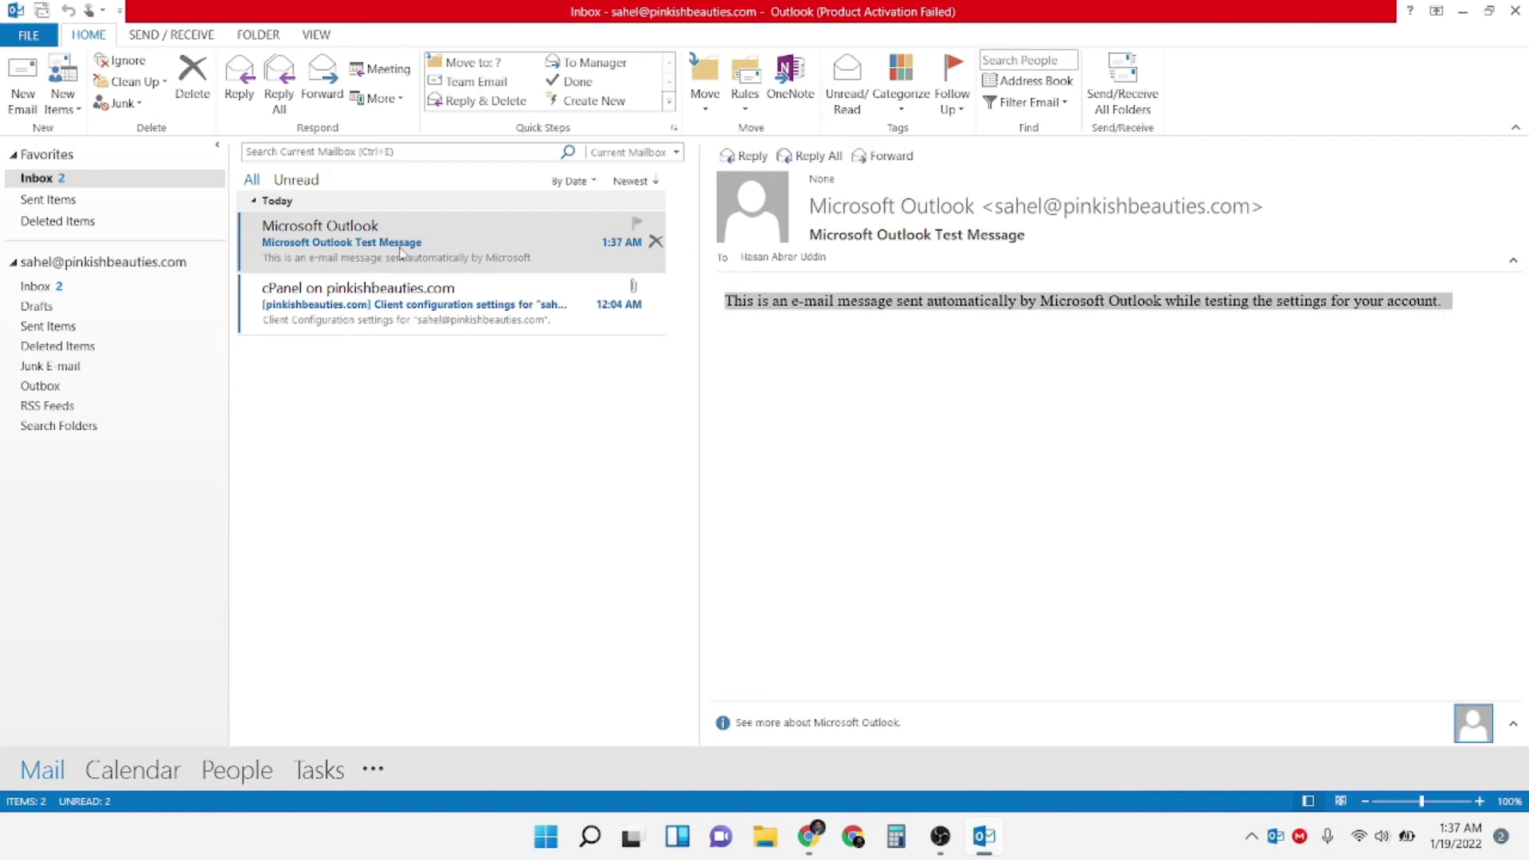
Open the cPanel configuration email in its own window, close it, and reselect the test message
{"action": "left_click", "coordinate": [431, 289]}
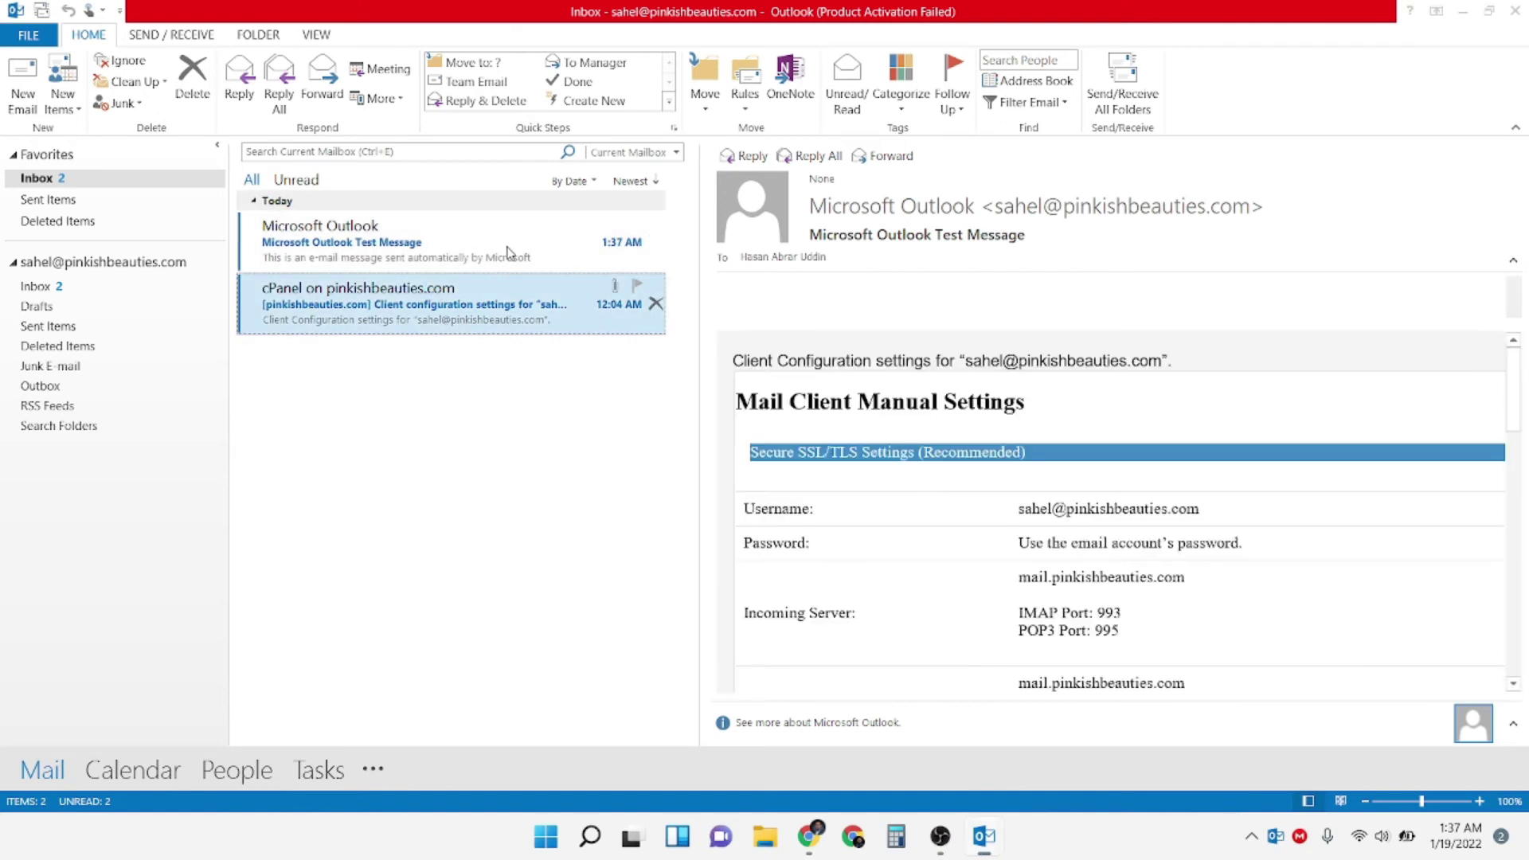
{"action": "key", "text": "Return"}
{"action": "left_click", "coordinate": [1260, 95]}
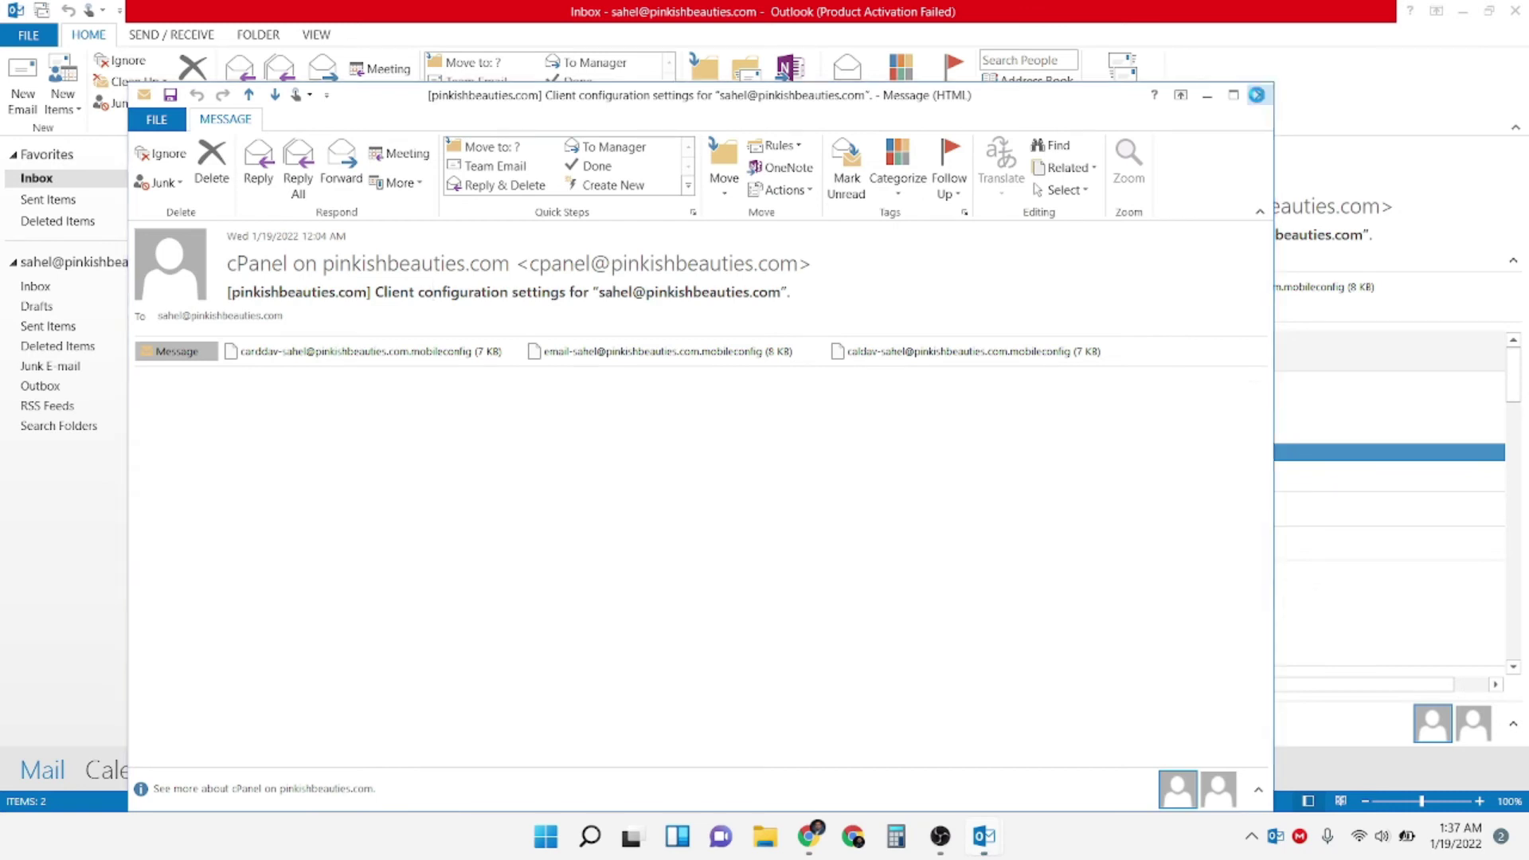
{"action": "left_click", "coordinate": [442, 241]}
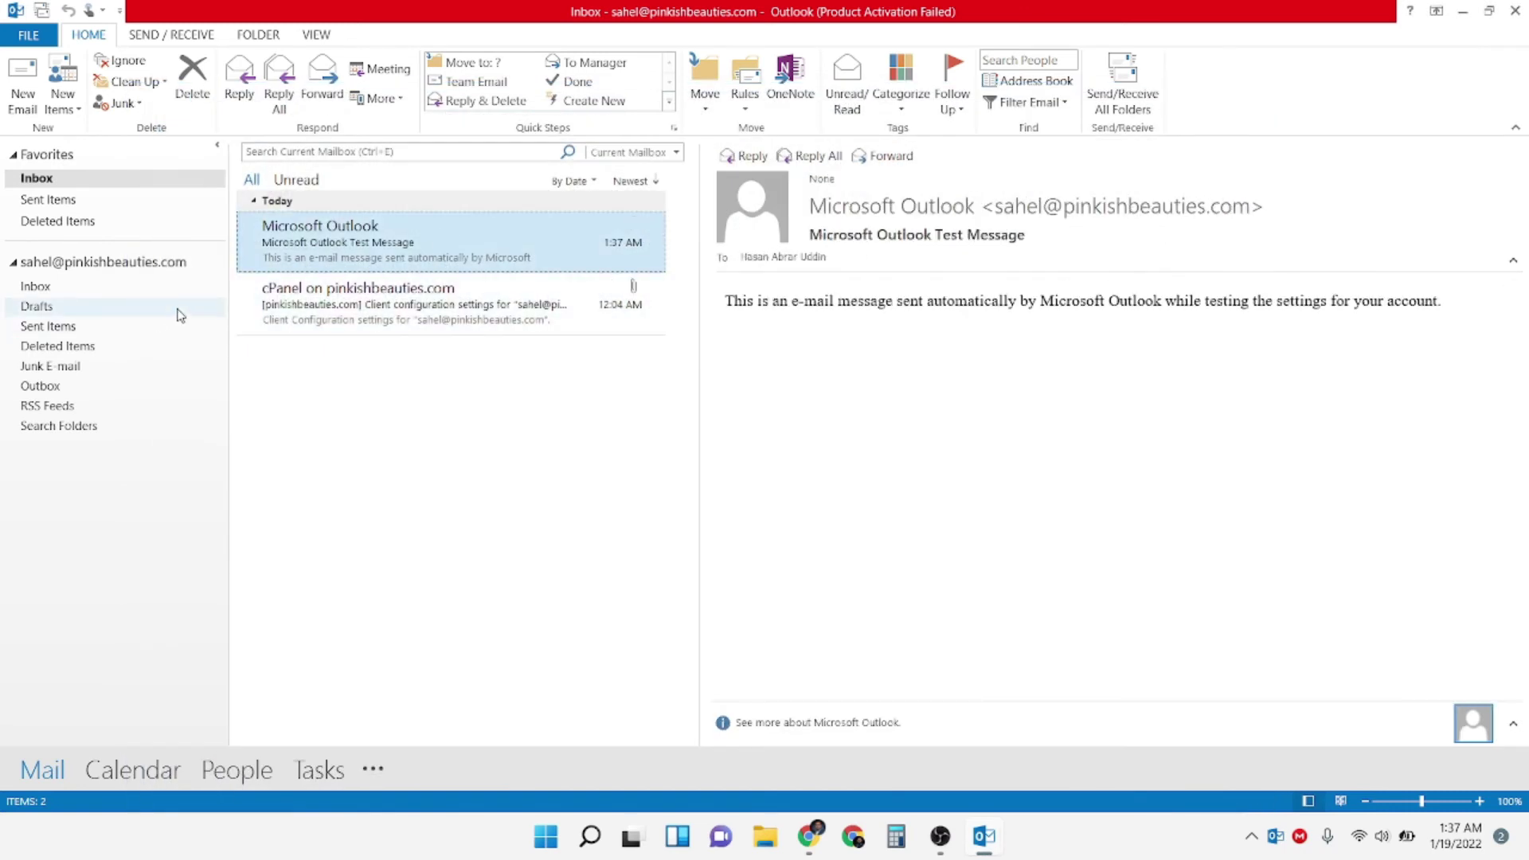
Leave the File account information page and show Outlook Today for the business mailbox
{"action": "left_click", "coordinate": [116, 267]}
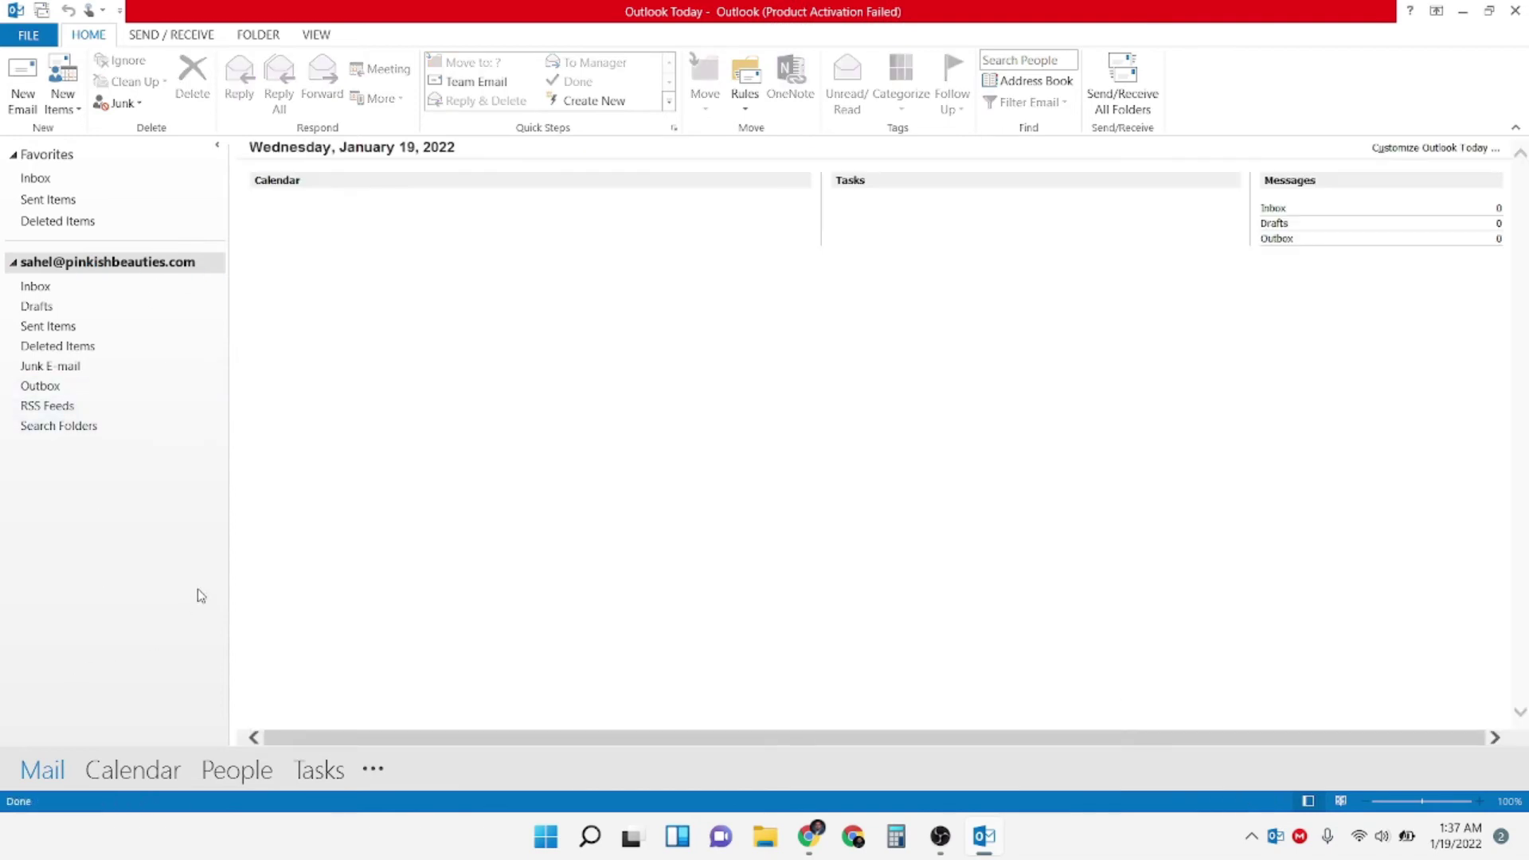
{"action": "mouse_move", "coordinate": [101, 786]}
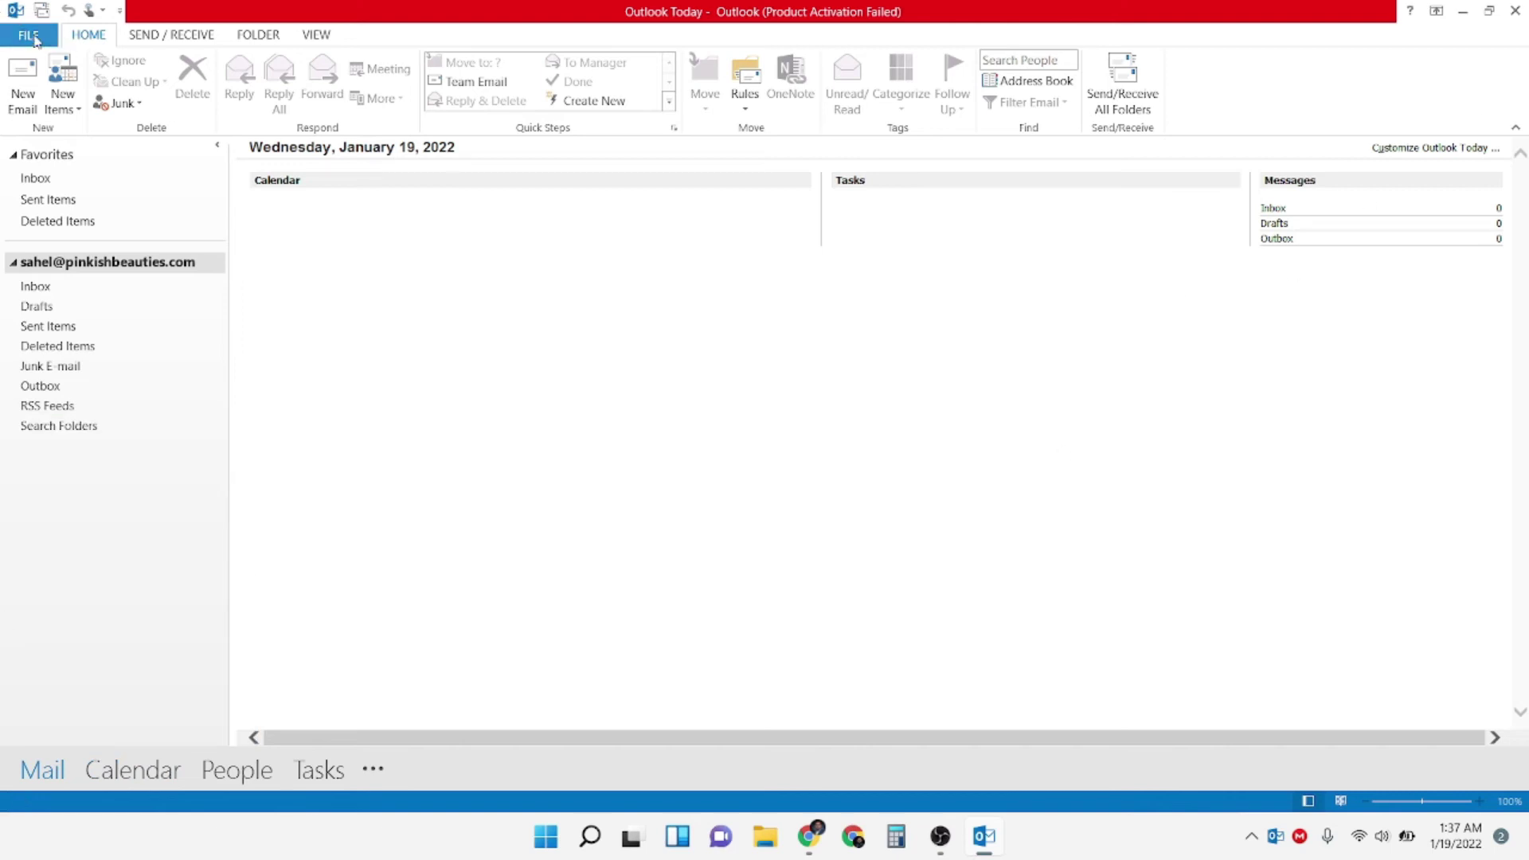
{"action": "left_click", "coordinate": [32, 36]}
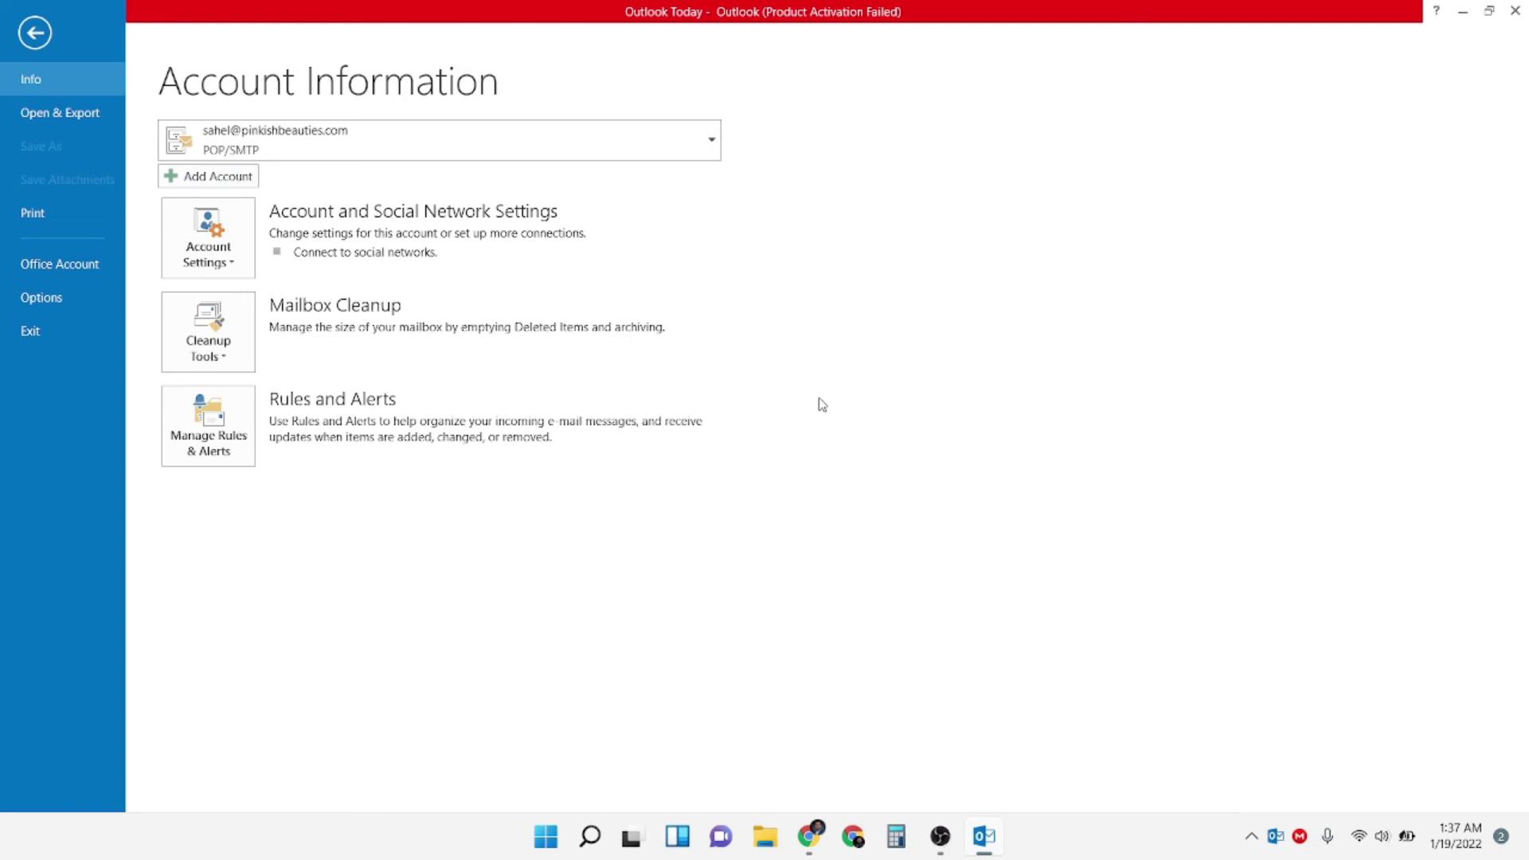
{"action": "left_click", "coordinate": [35, 32]}
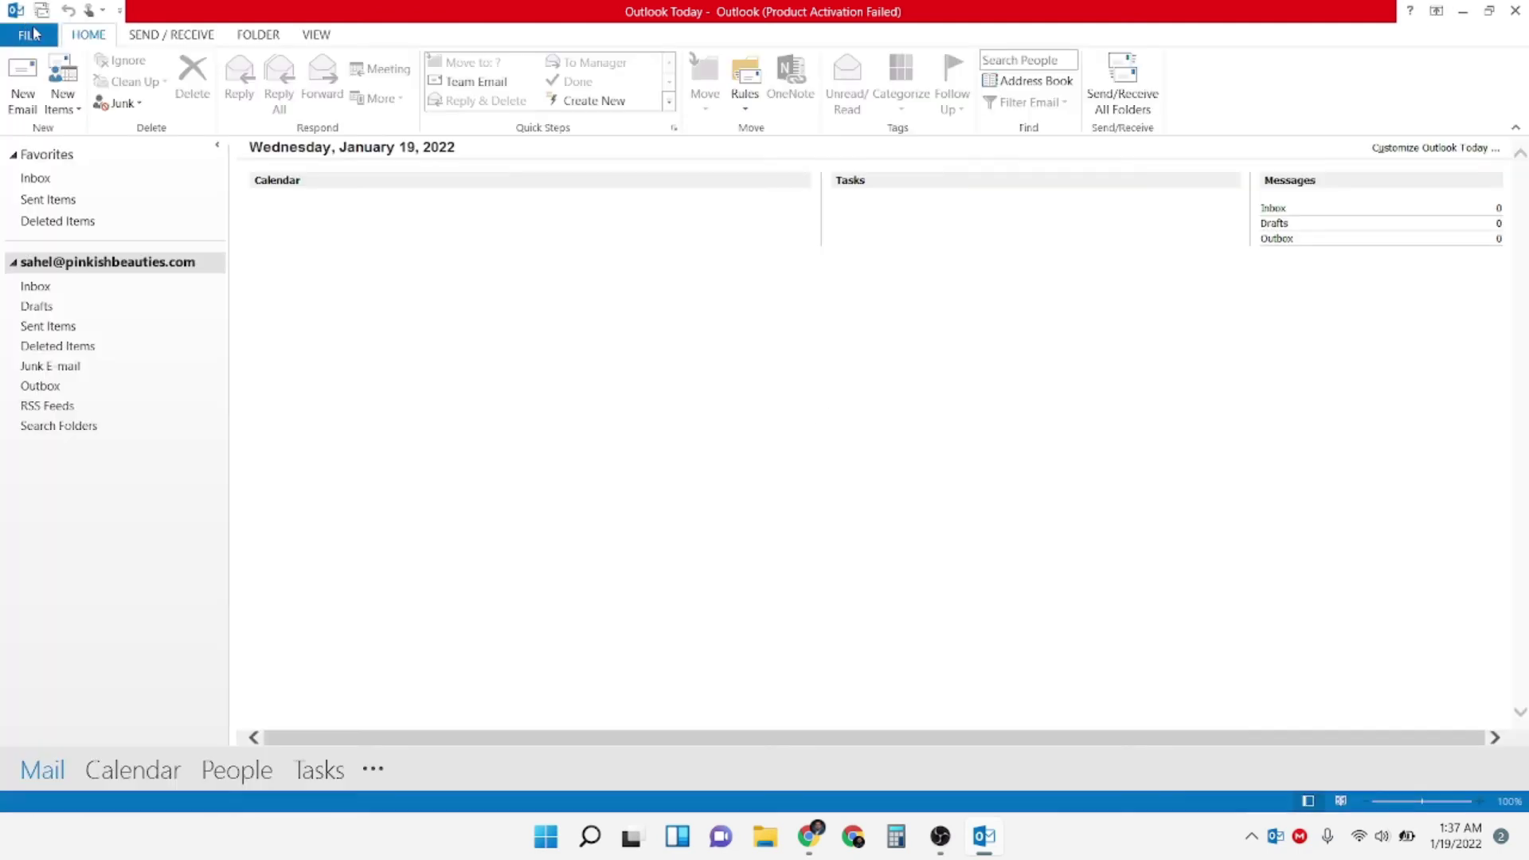
{"action": "left_click", "coordinate": [187, 263]}
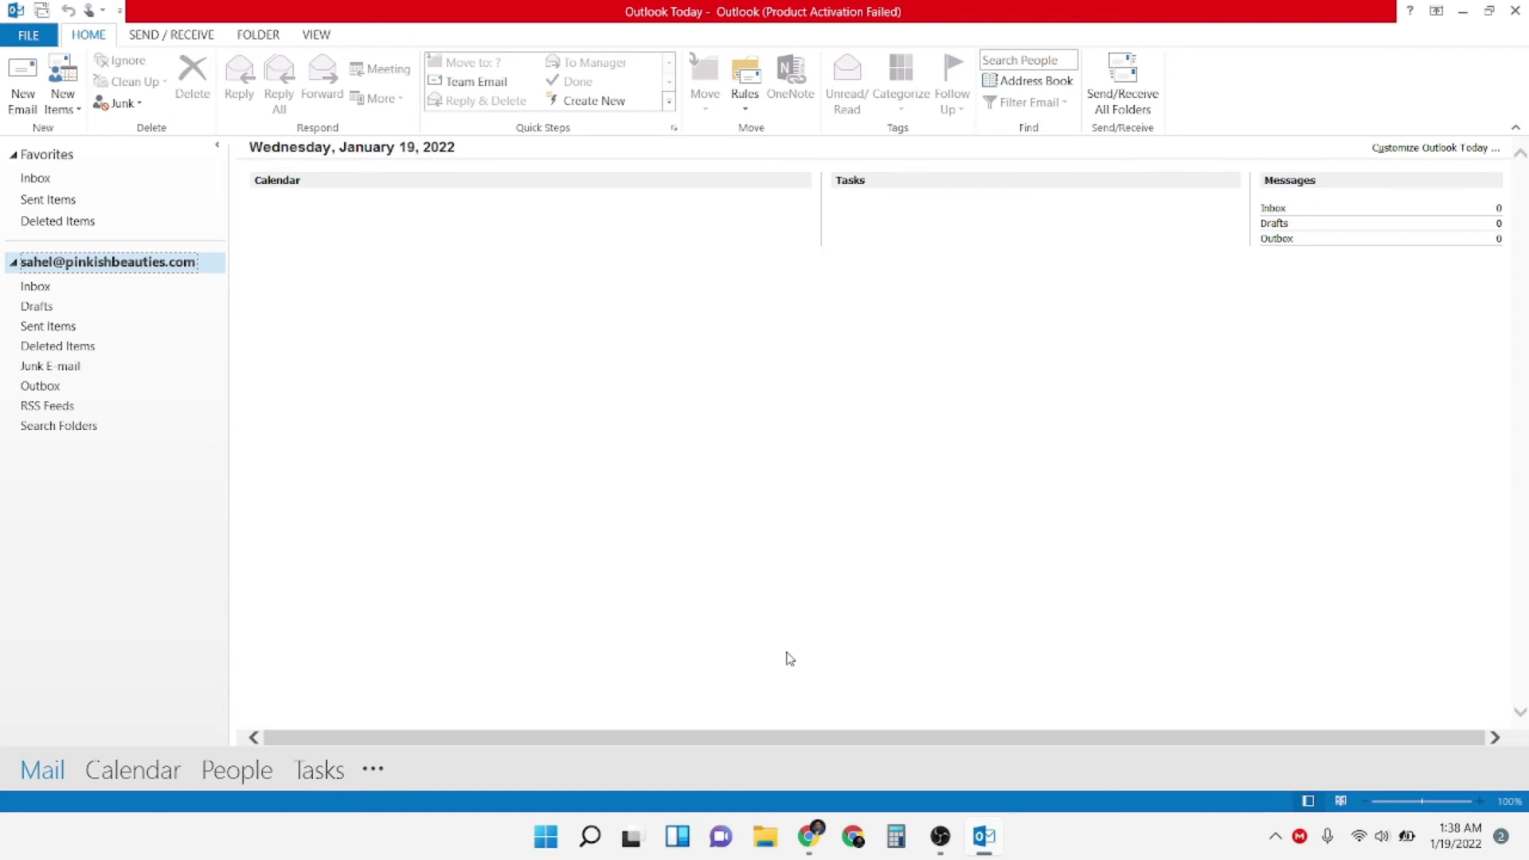
Bring the browser forward and open Gmail from the Google apps grid
{"action": "left_click", "coordinate": [810, 833]}
{"action": "left_click", "coordinate": [1416, 98]}
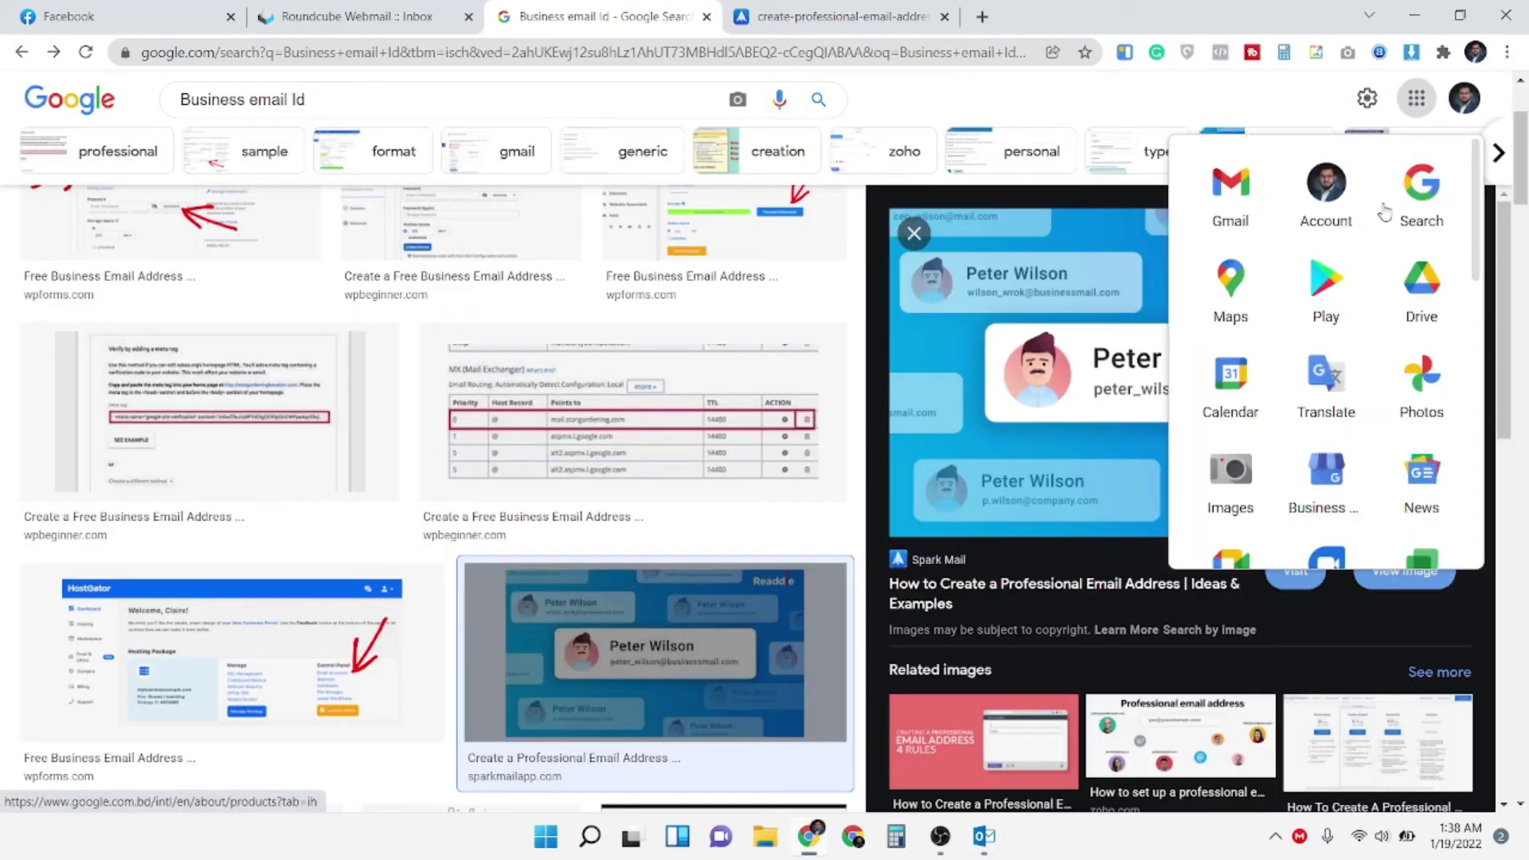
{"action": "left_click", "coordinate": [1233, 209]}
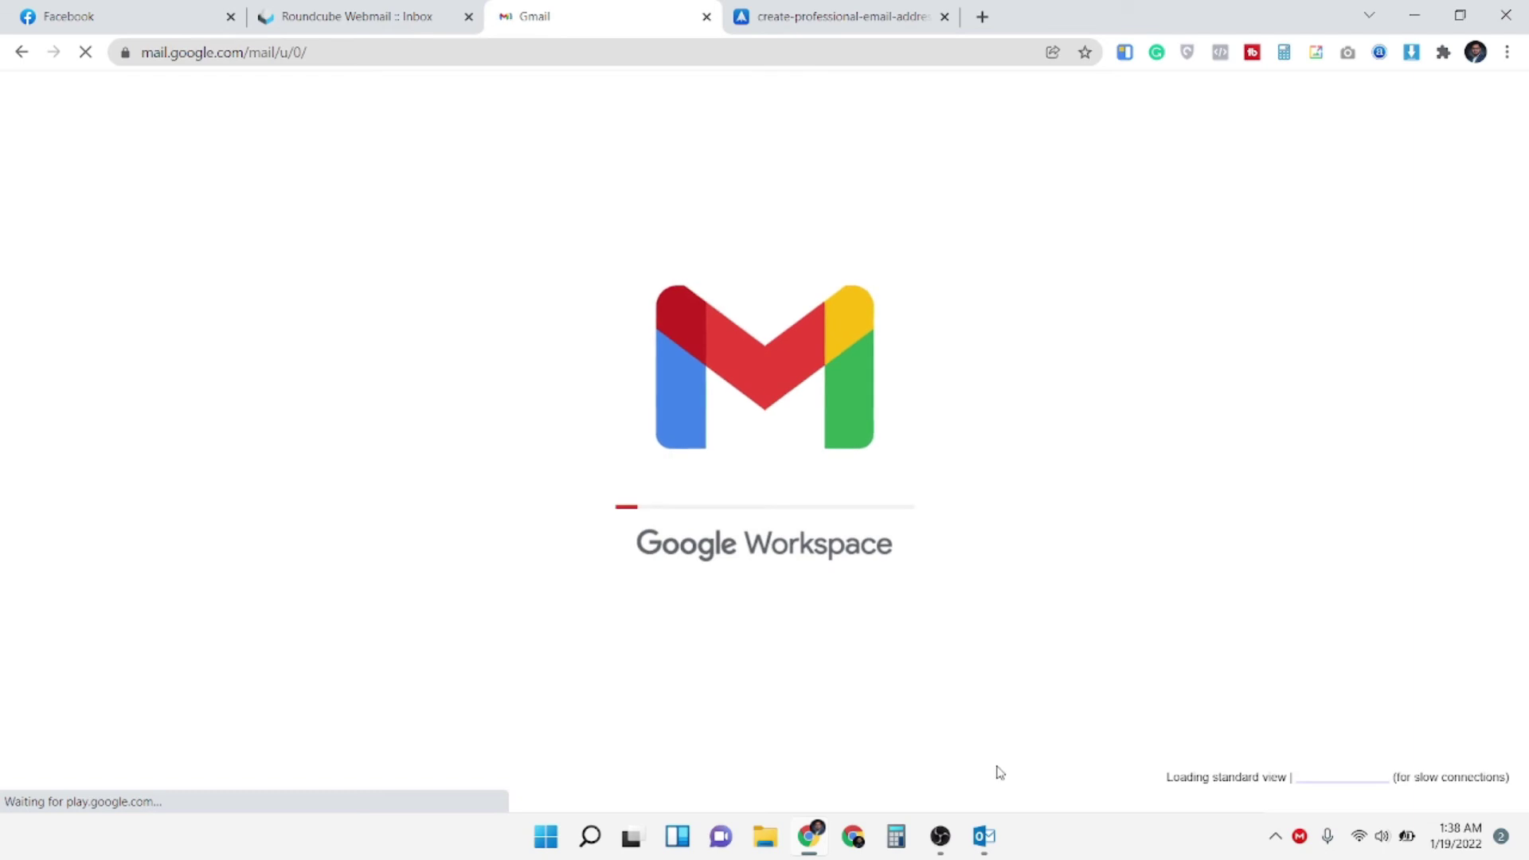
Compose a message to the business address with subject 'TEST Mail' and body 'Test mail Attached Image'
{"action": "mouse_move", "coordinate": [984, 836]}
{"action": "mouse_move", "coordinate": [965, 772]}
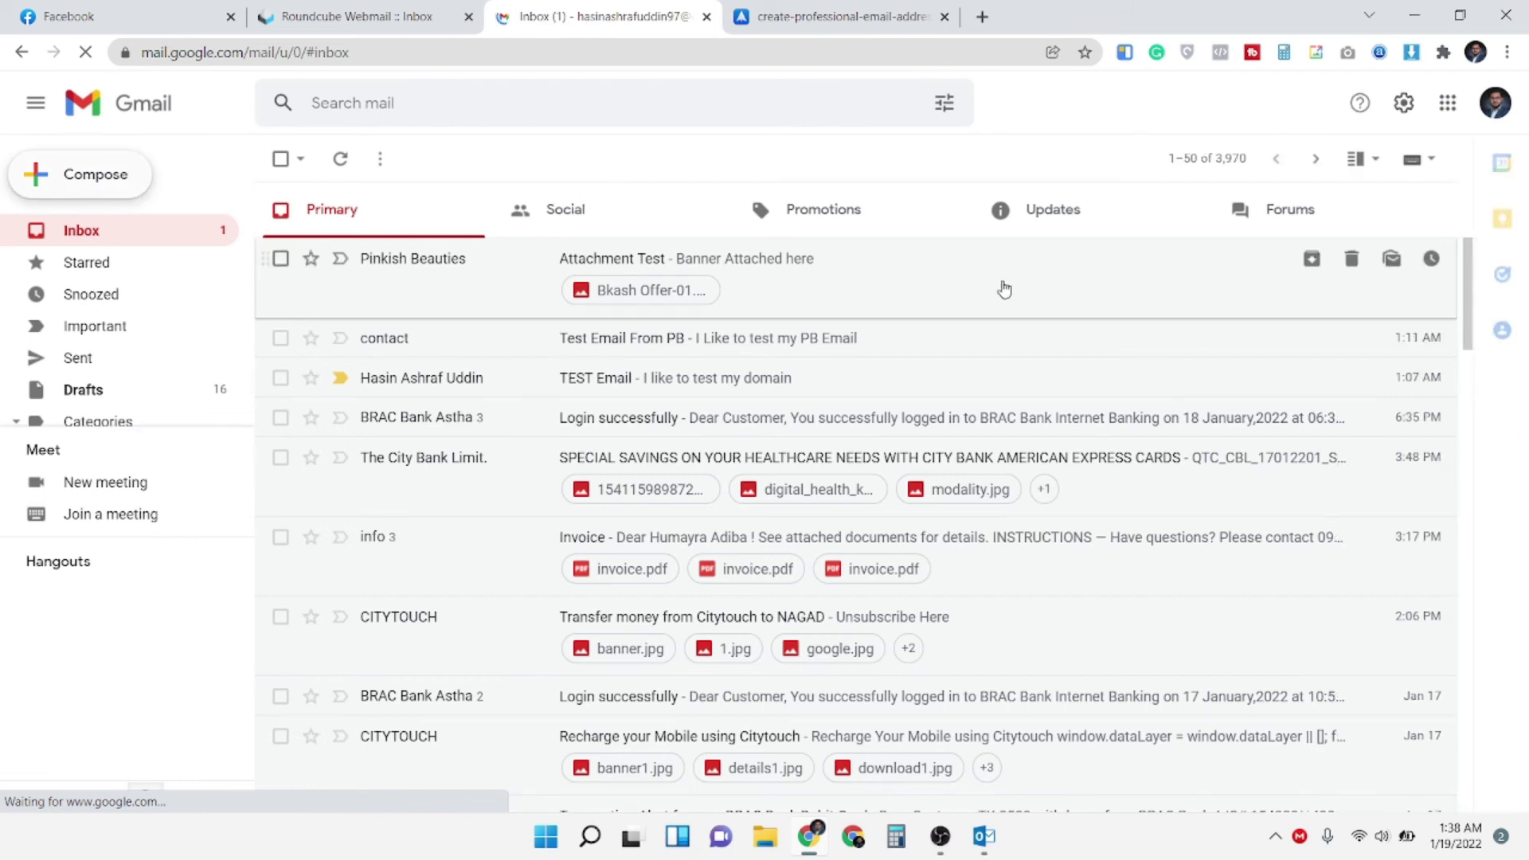
{"action": "key", "text": "c"}
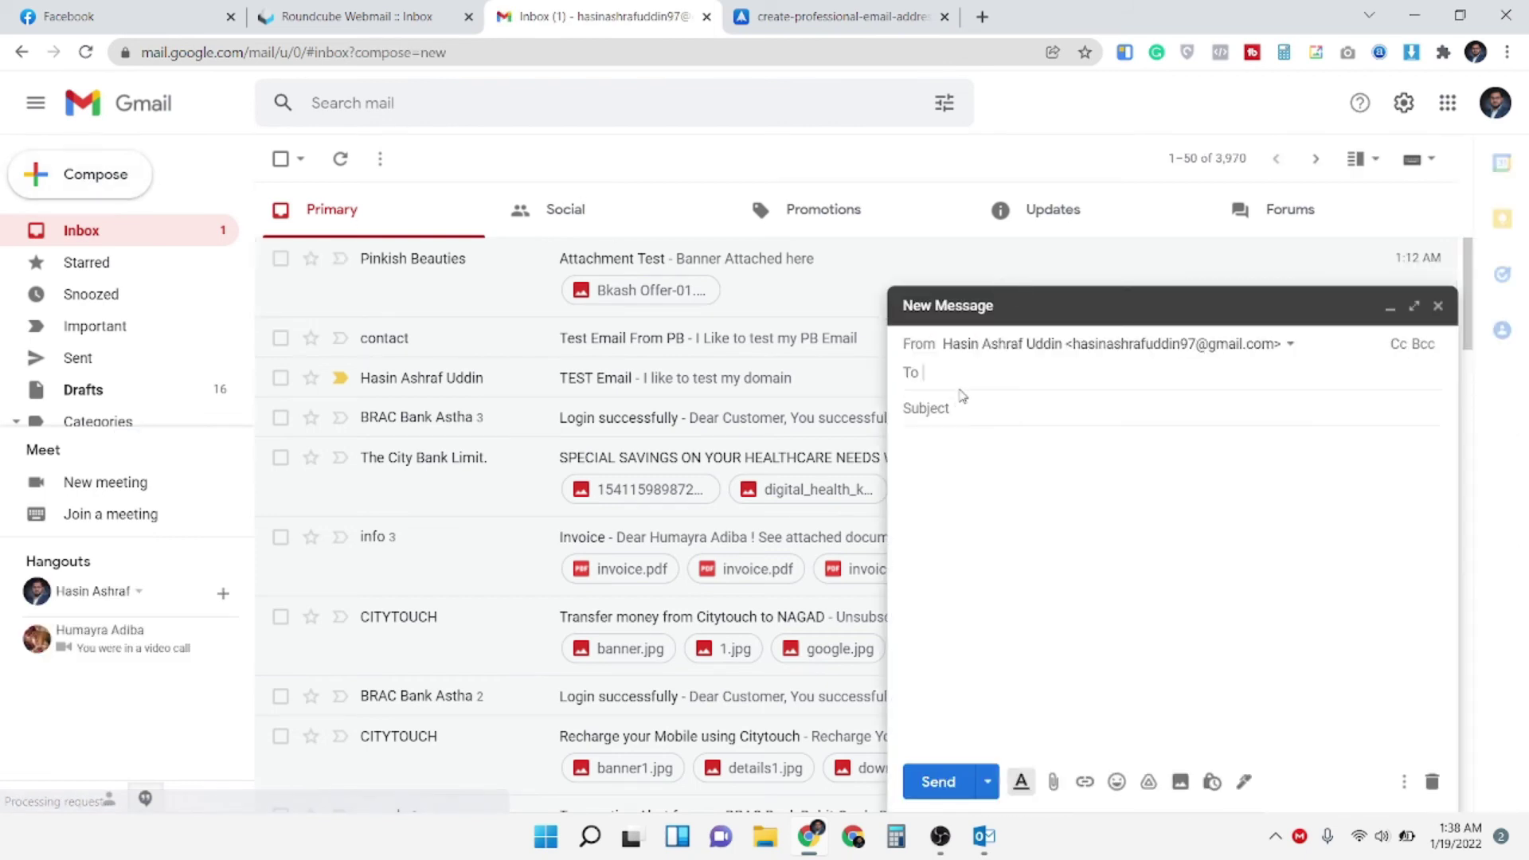
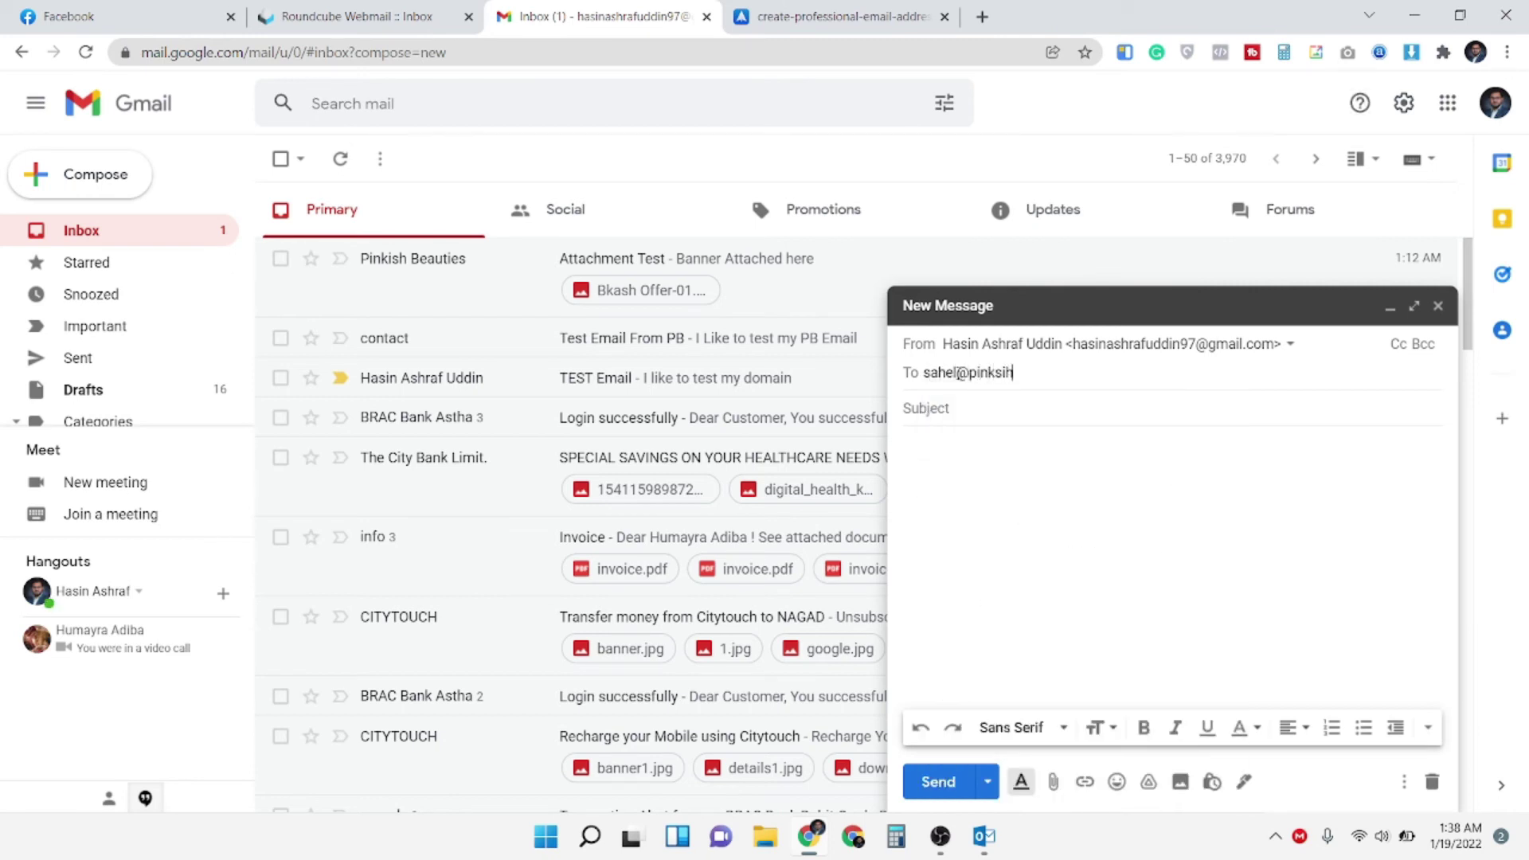
{"action": "key", "text": "Return"}
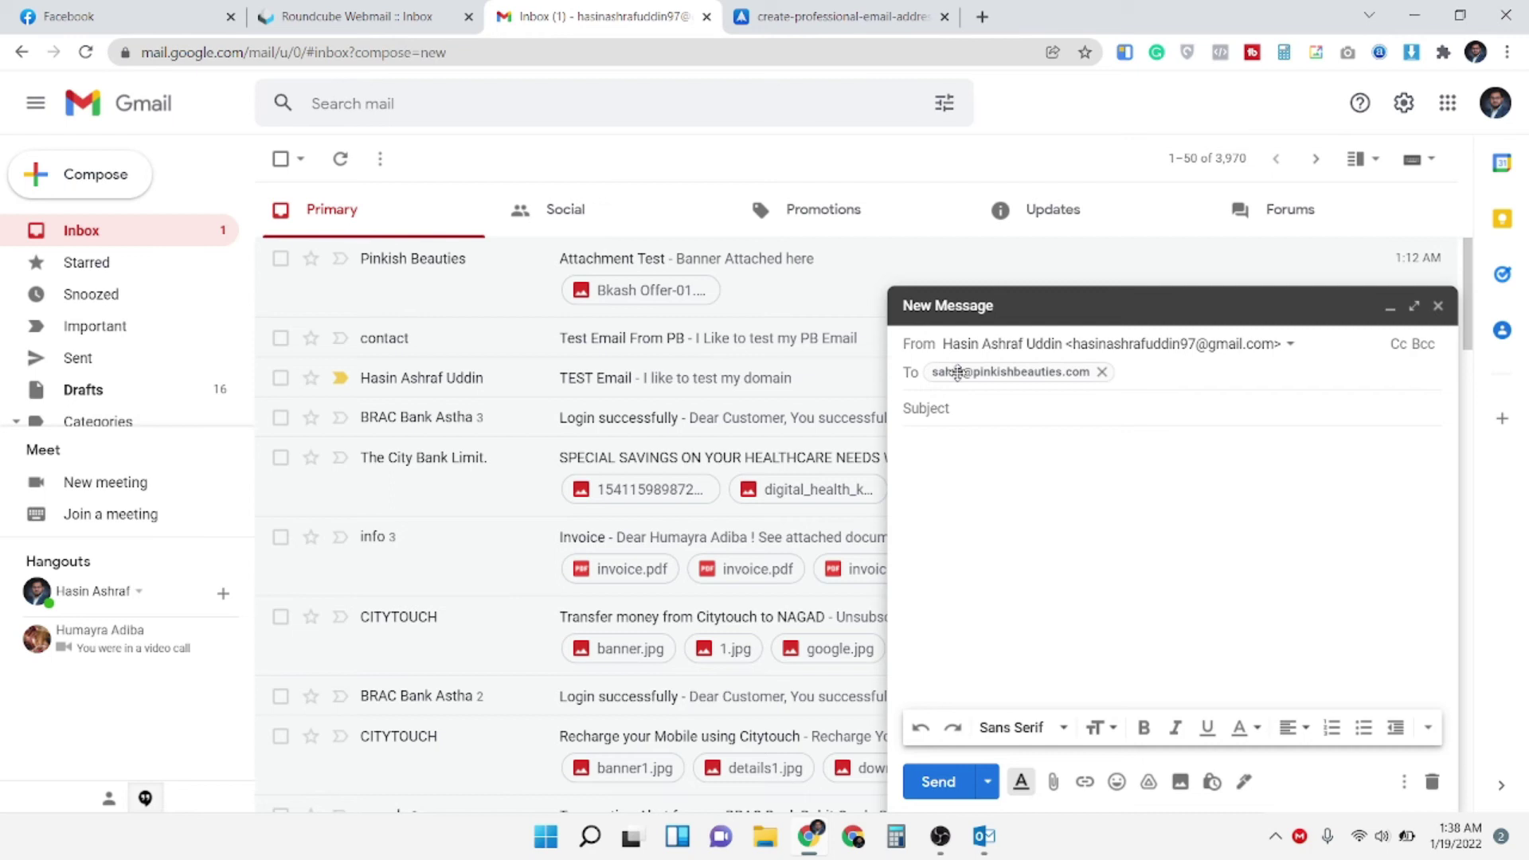
{"action": "key", "text": "Tab"}
{"action": "type", "text": "TEst"}
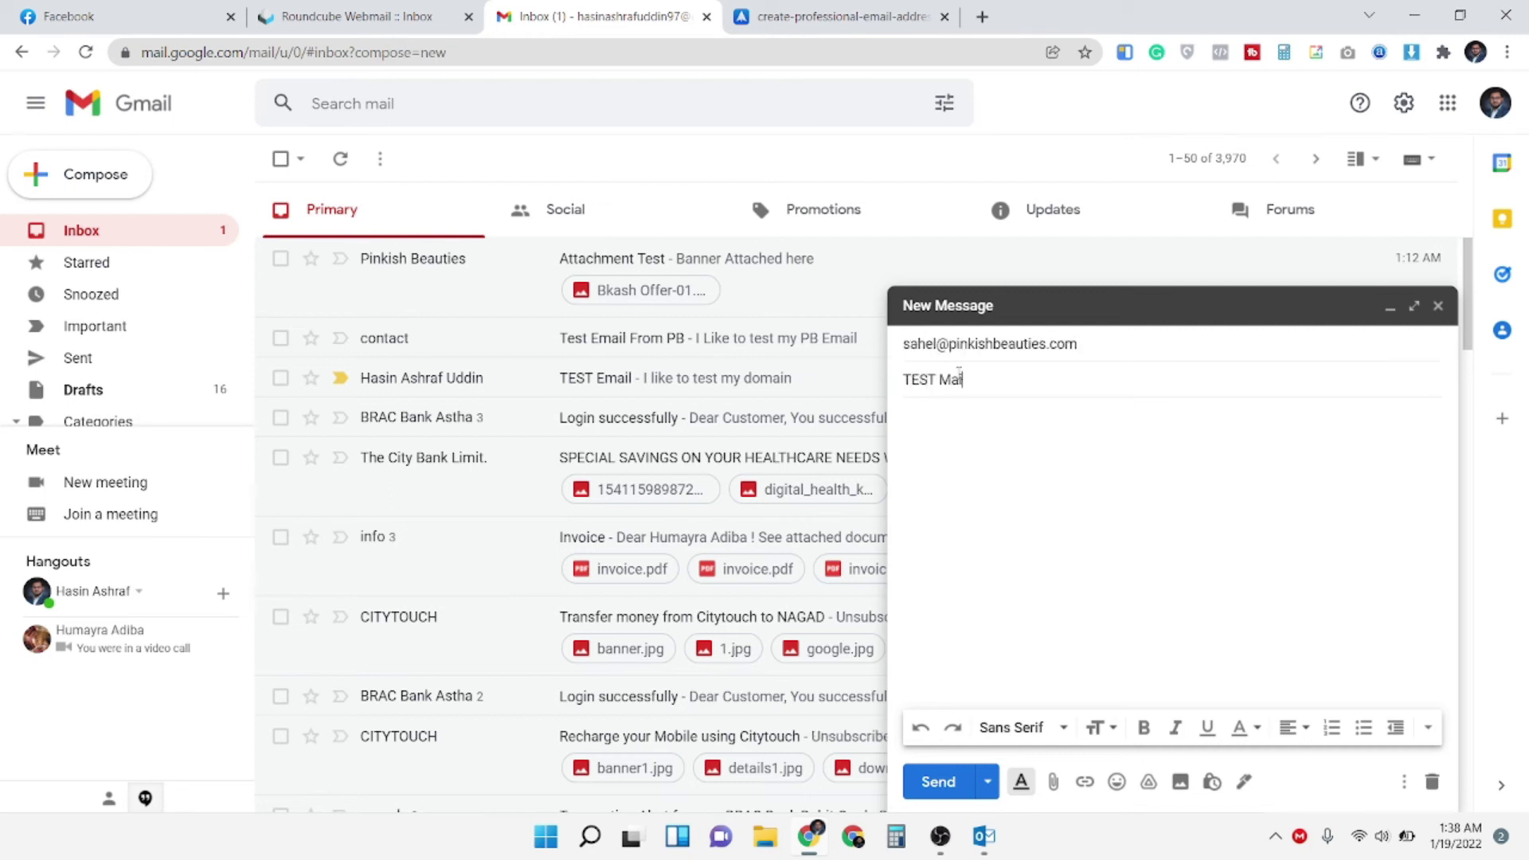
{"action": "key", "text": "Tab"}
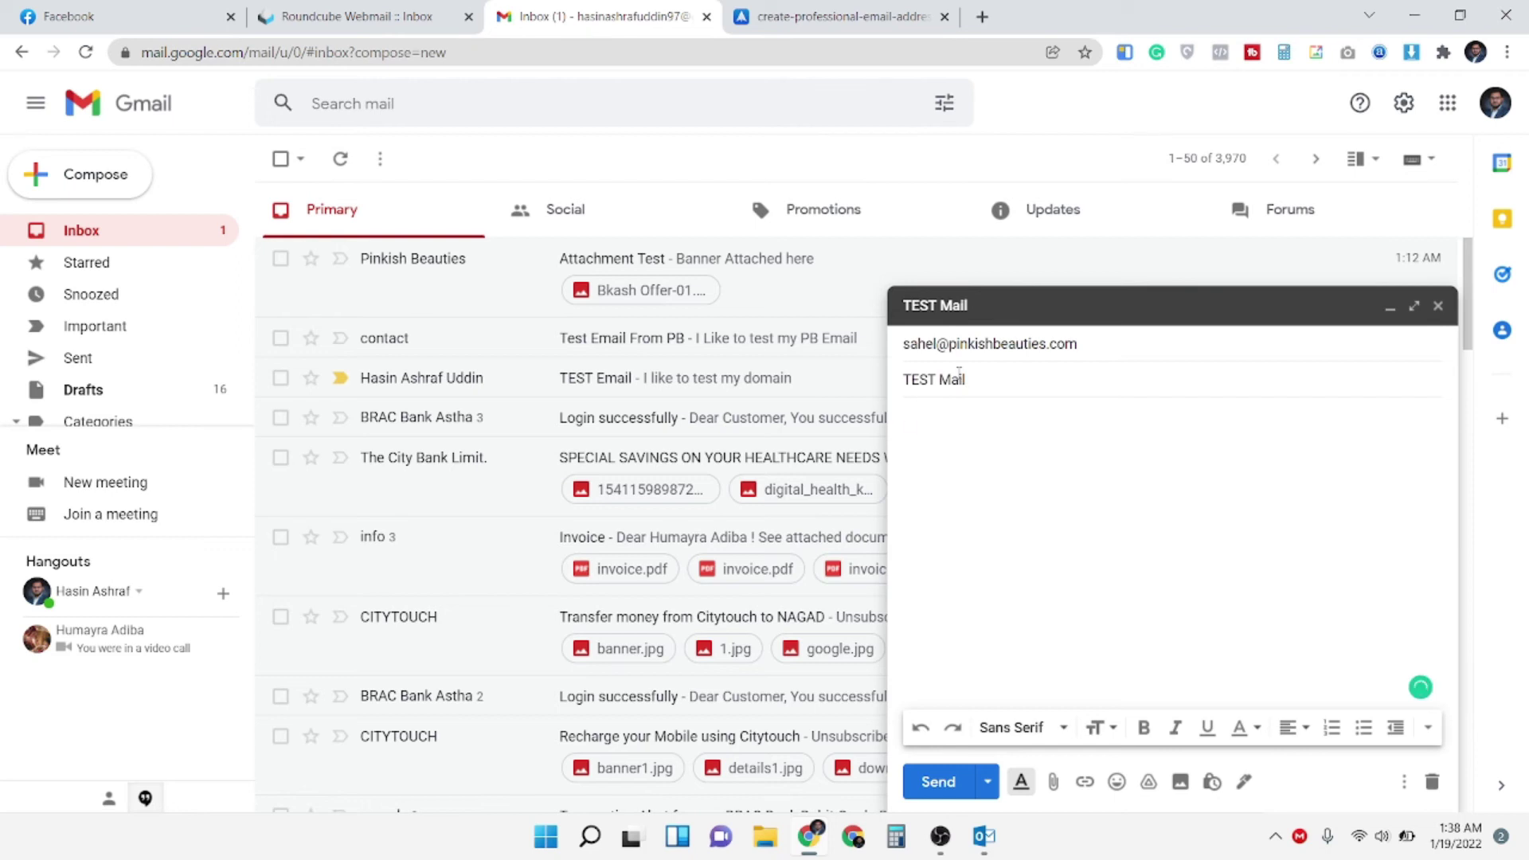
{"action": "type", "text": "Test mail Attached Image"}
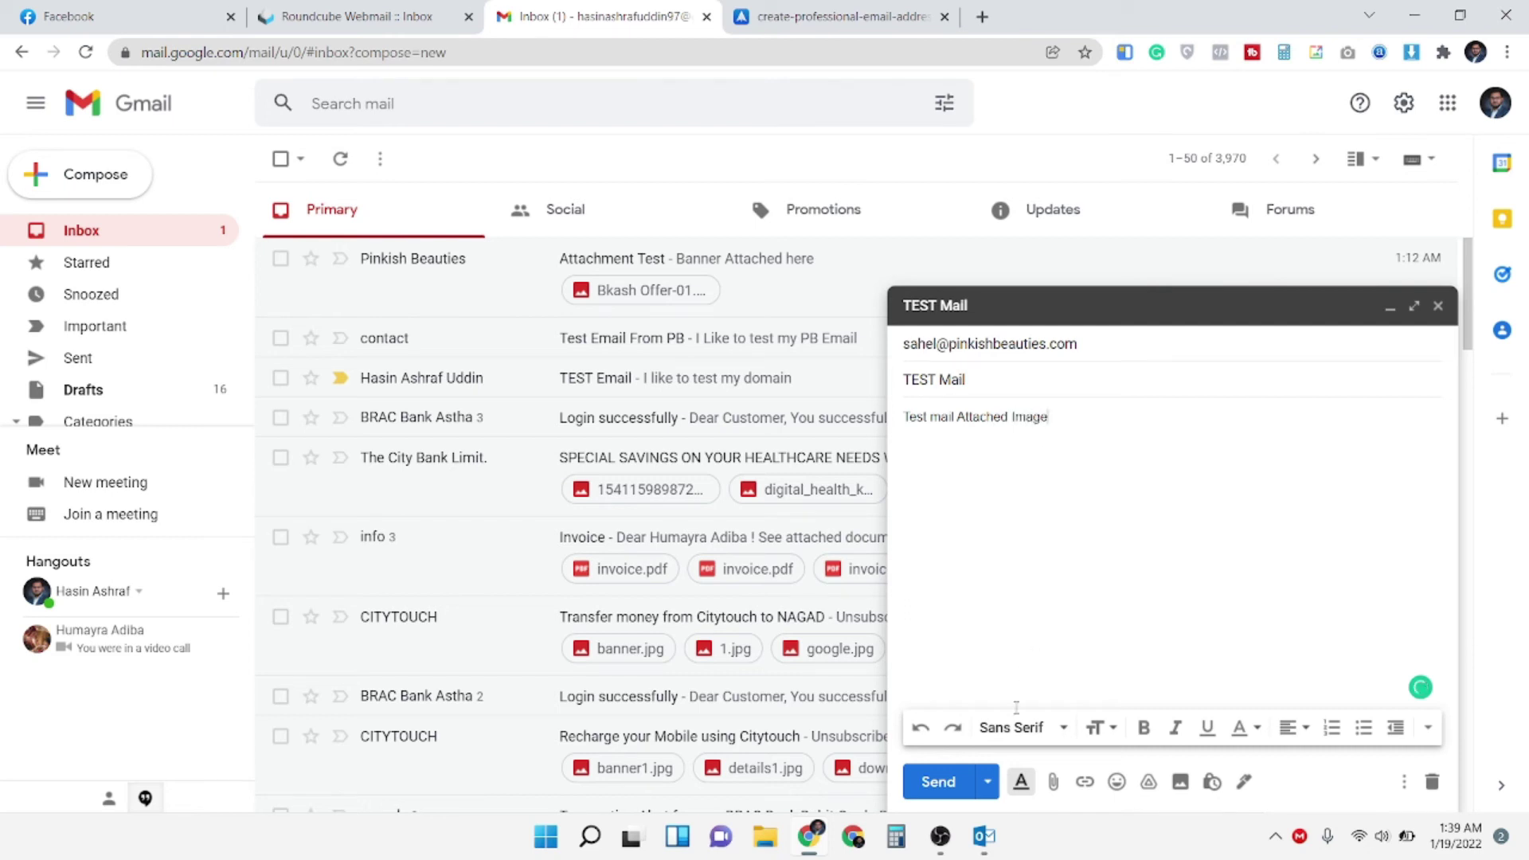
Attach the floral JPG and Customized Kurti Order Sheet_compressed PDF from Downloads, then send the message
{"action": "left_click", "coordinate": [1055, 782]}
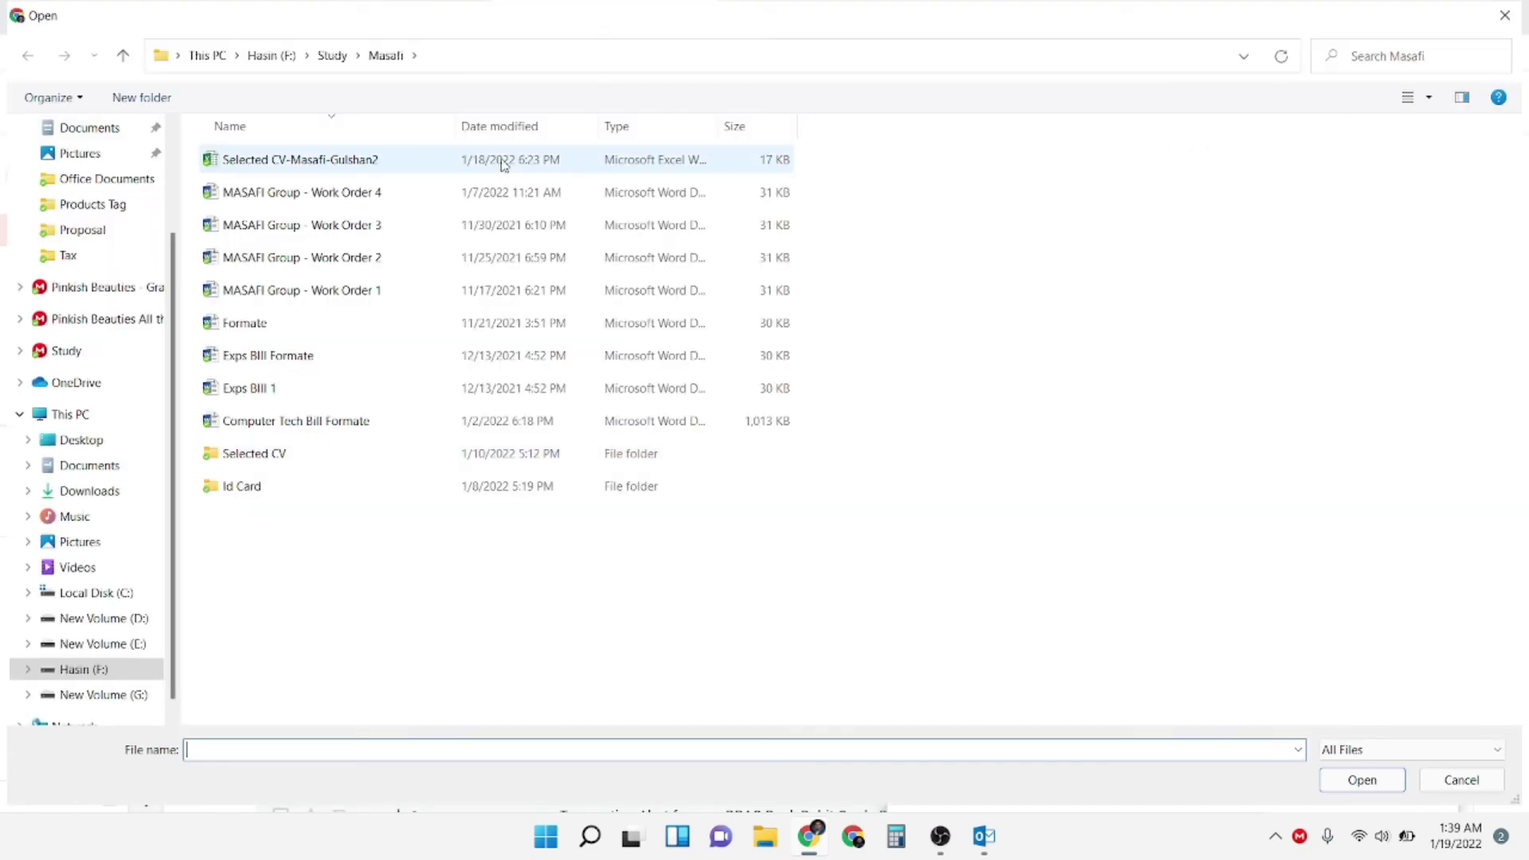
{"action": "scroll", "coordinate": [79, 183], "scroll_direction": "up", "scroll_amount": 1}
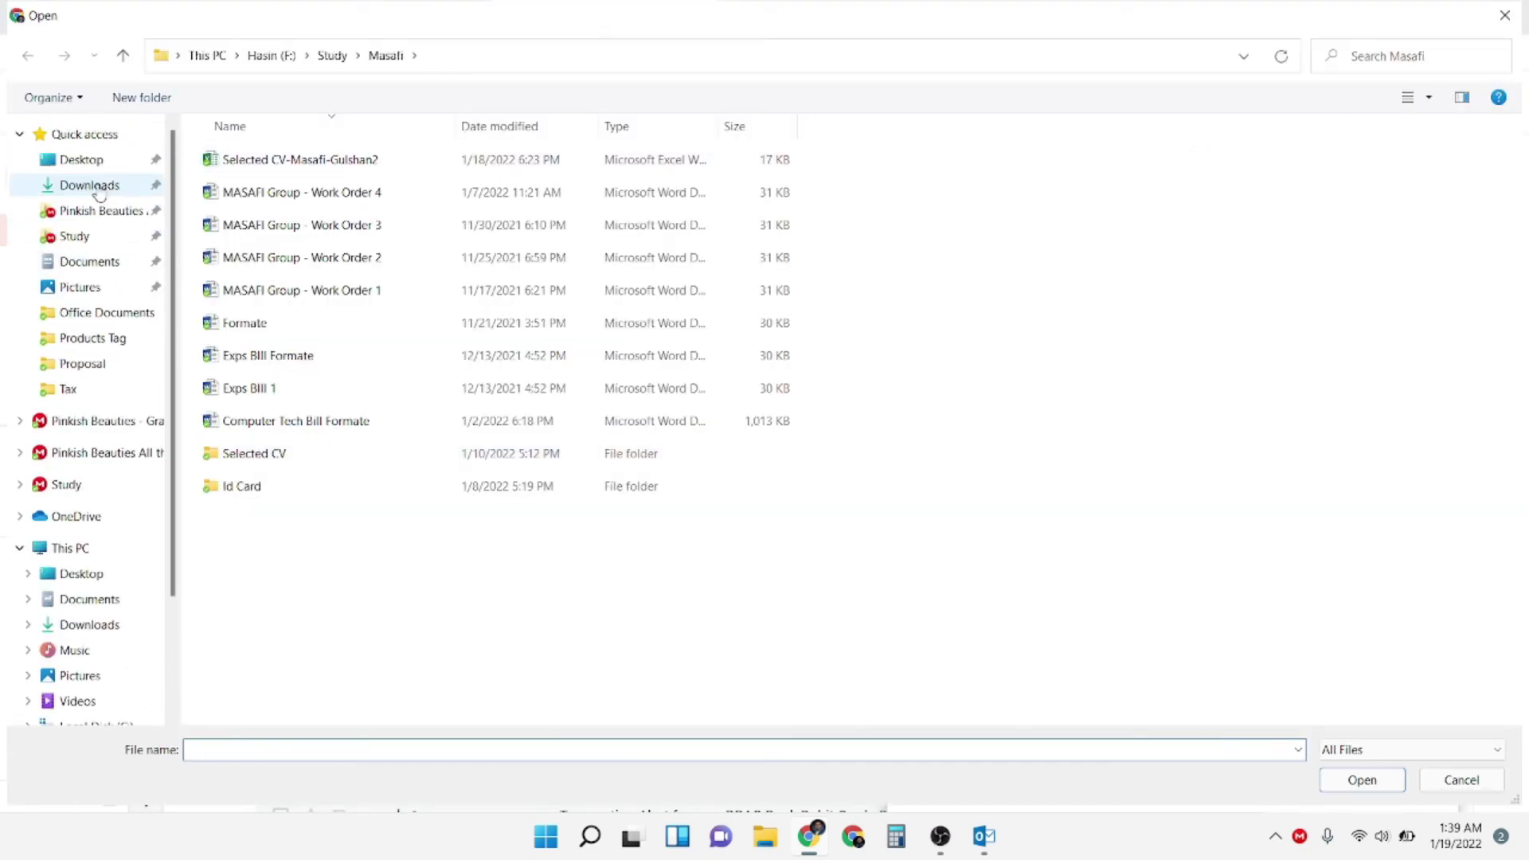
{"action": "left_click", "coordinate": [99, 185]}
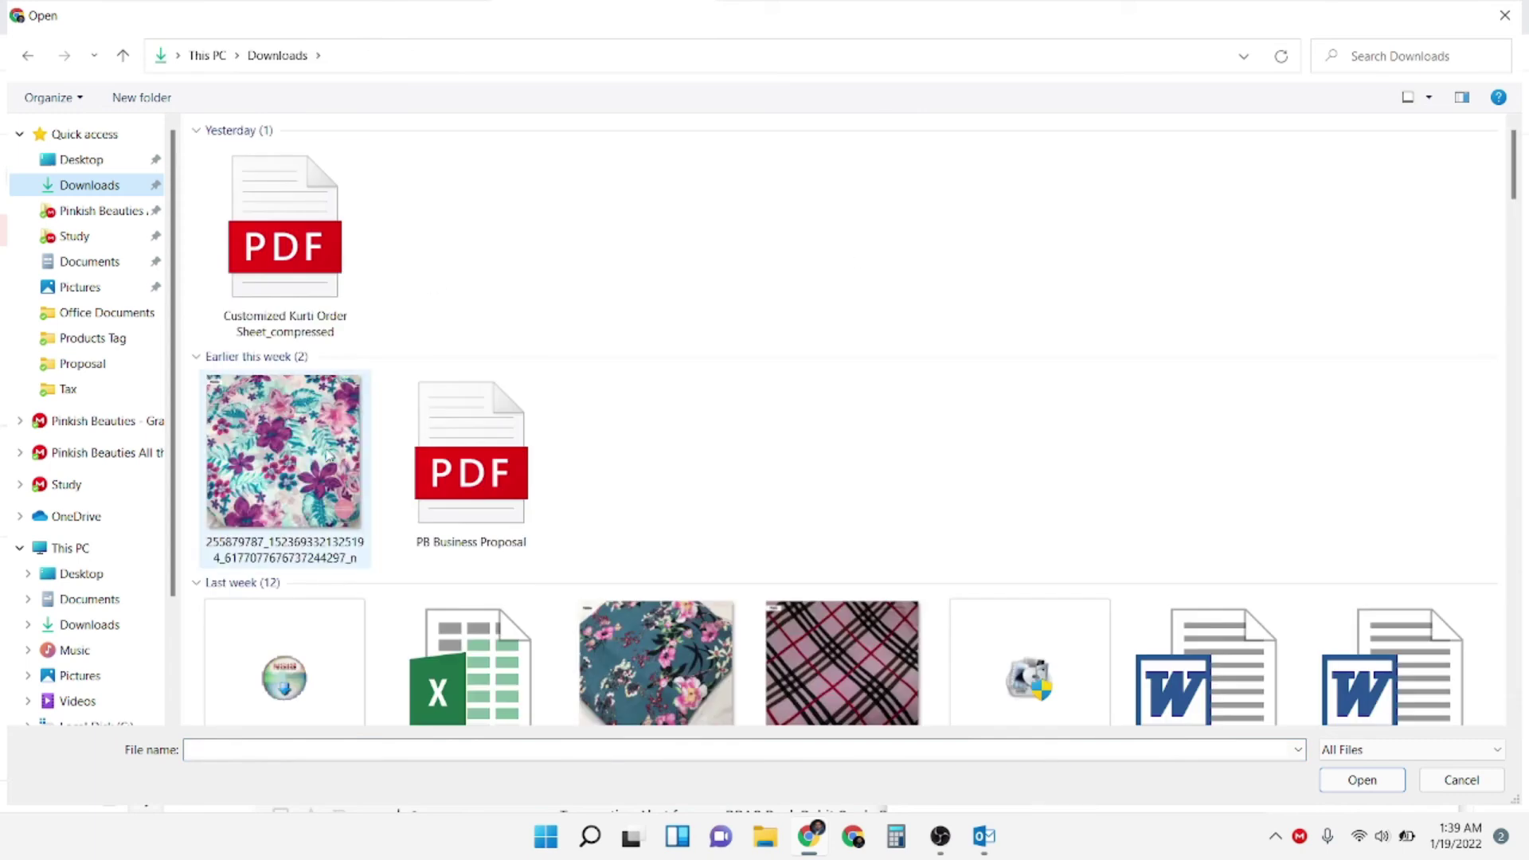
{"action": "scroll", "coordinate": [510, 398], "scroll_direction": "down", "scroll_amount": 10}
{"action": "scroll", "coordinate": [477, 337], "scroll_direction": "up", "scroll_amount": 9}
{"action": "scroll", "coordinate": [478, 337], "scroll_direction": "up", "scroll_amount": 1}
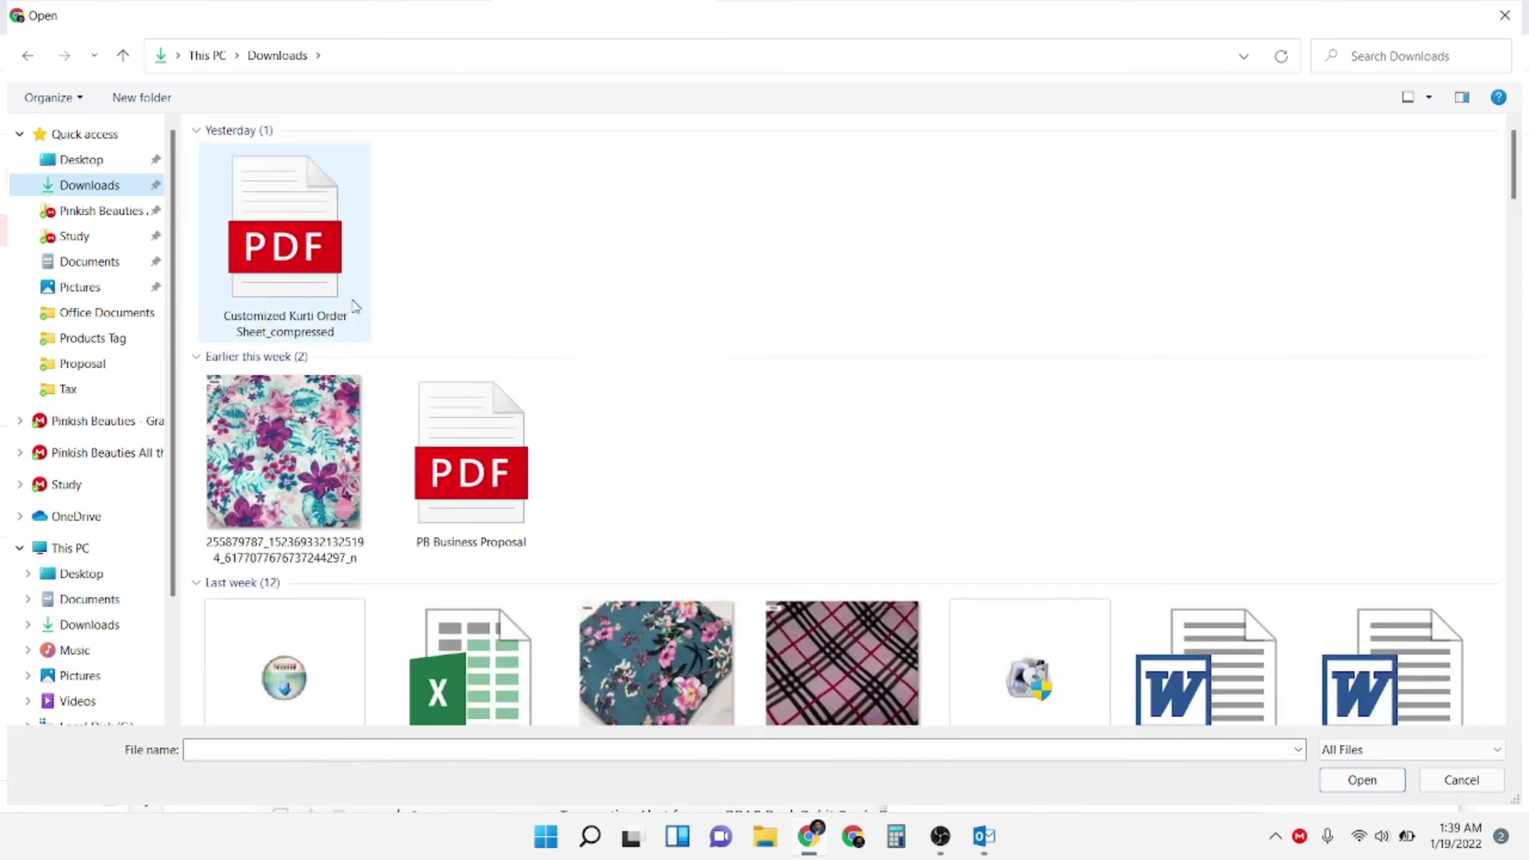
{"action": "left_click", "coordinate": [315, 440]}
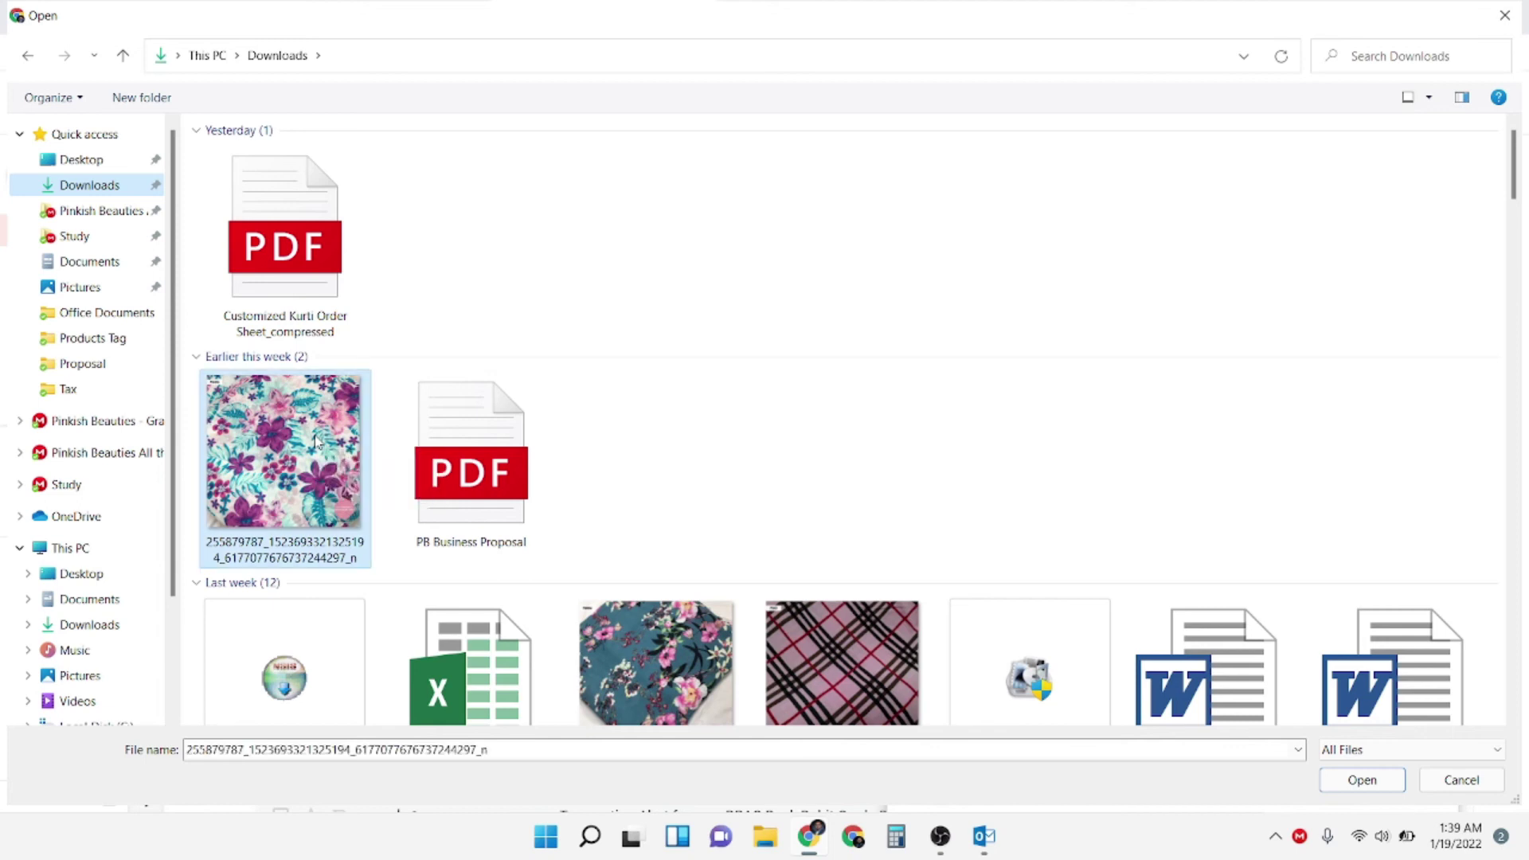
{"action": "left_click", "coordinate": [323, 292], "text": "ctrl"}
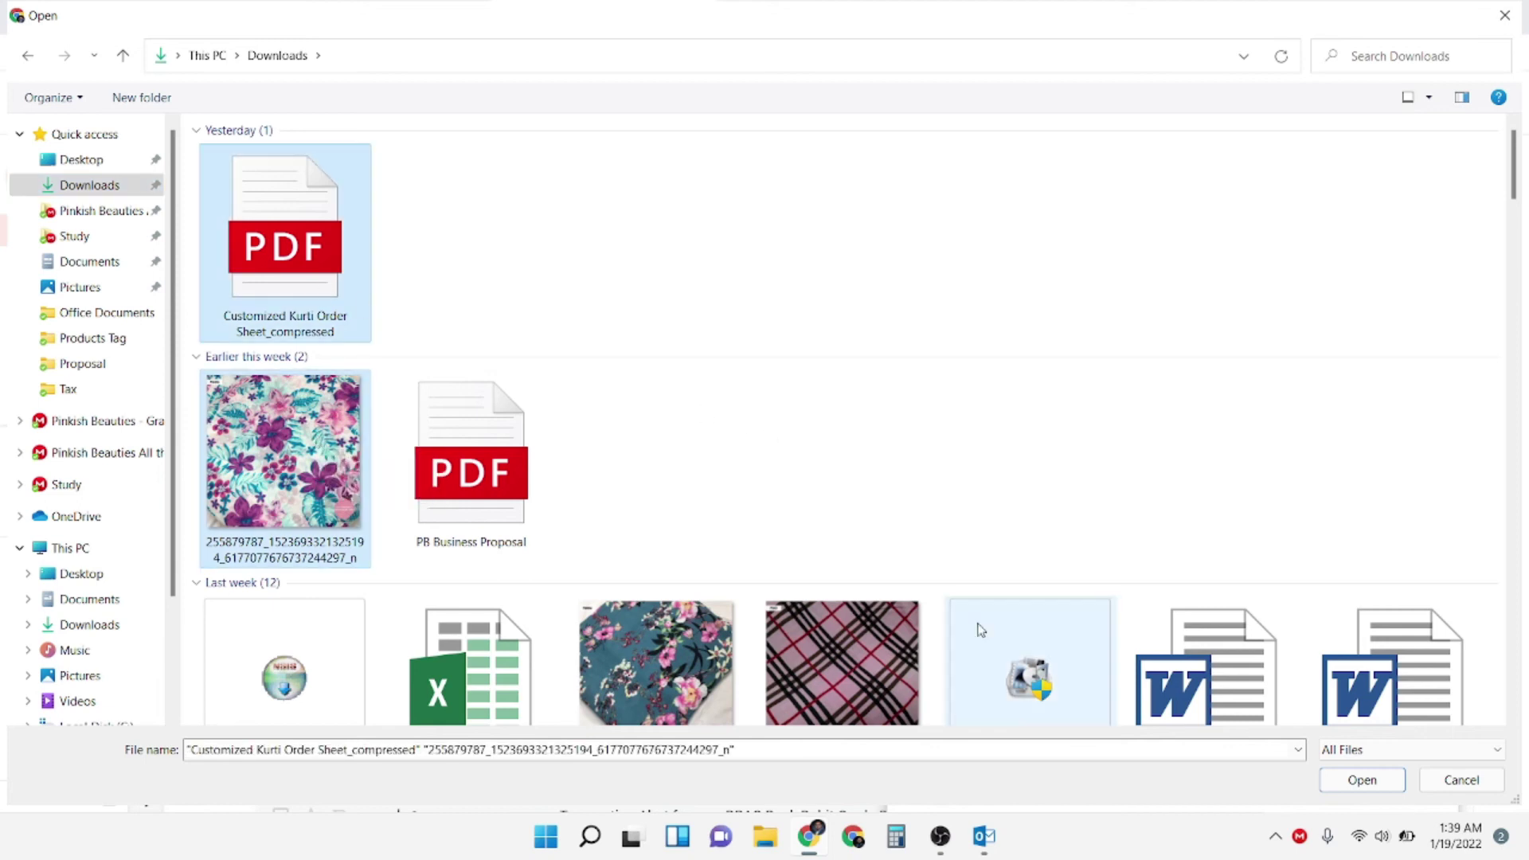
{"action": "left_click", "coordinate": [1358, 780]}
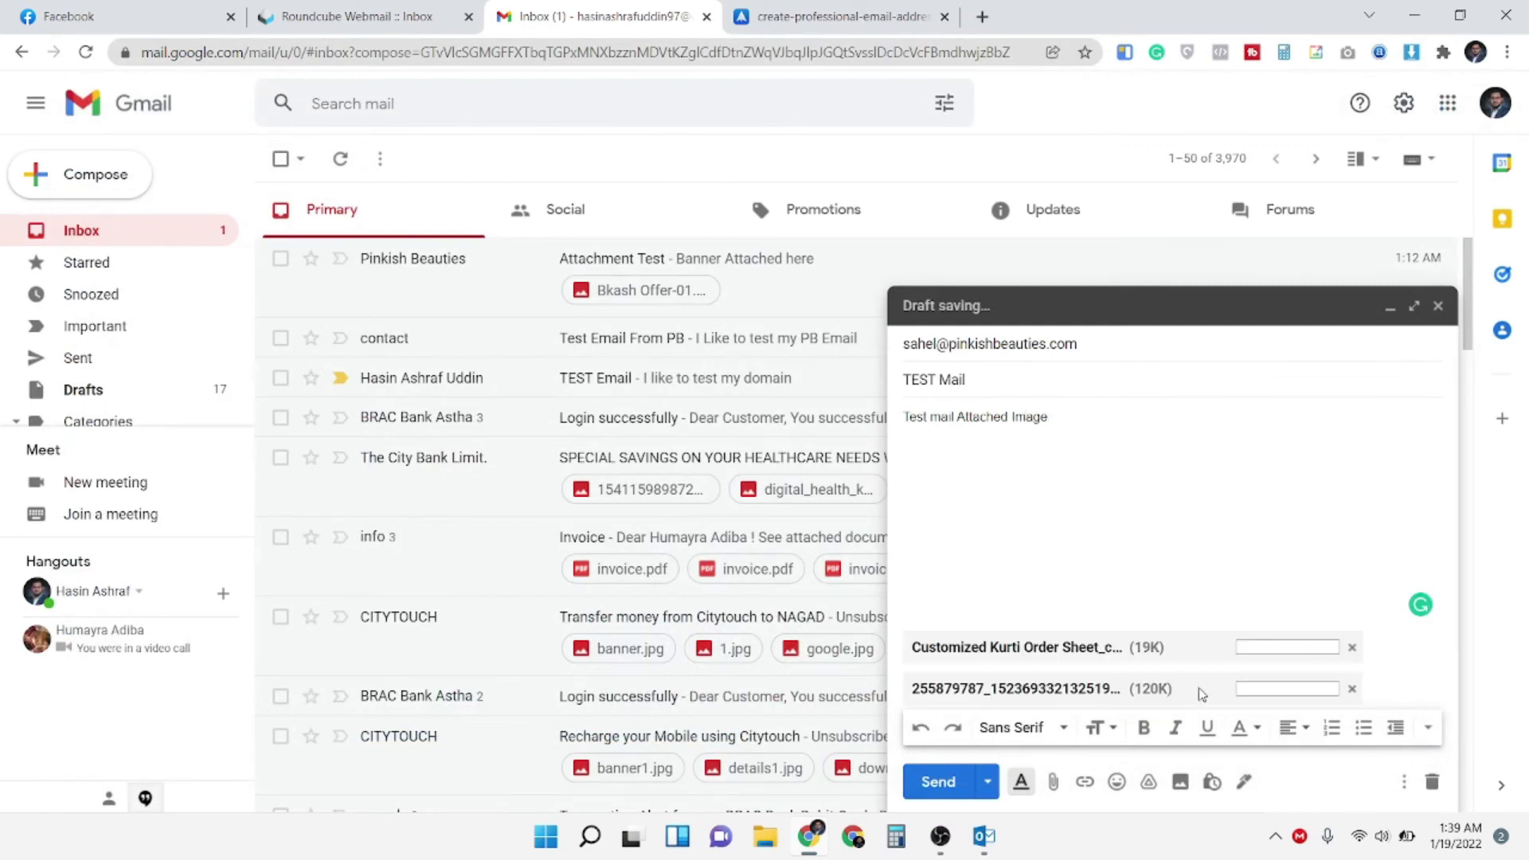
{"action": "left_click", "coordinate": [939, 788]}
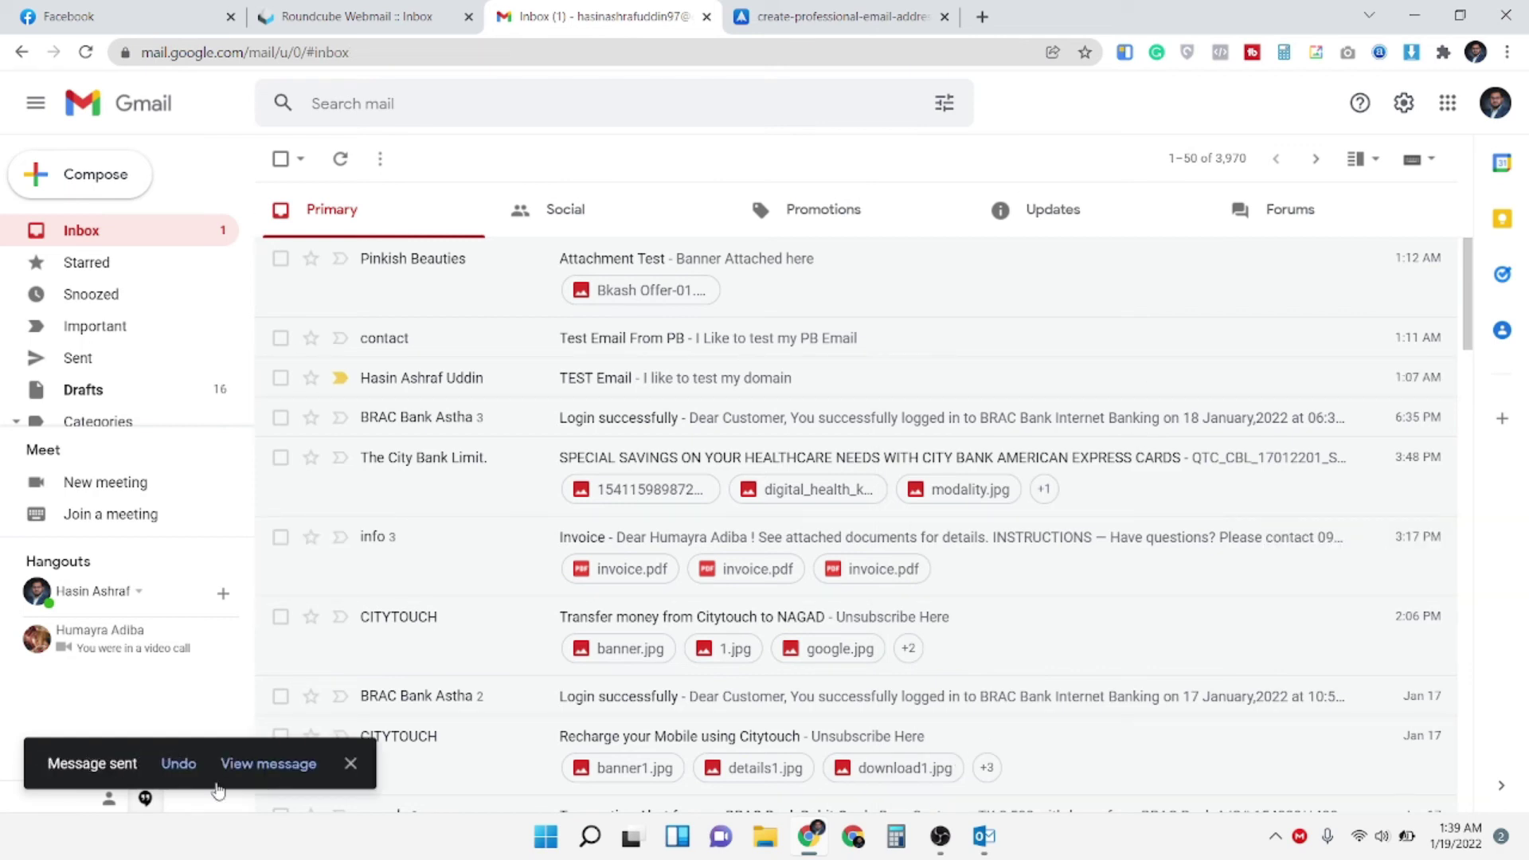
{"action": "left_click", "coordinate": [1416, 16]}
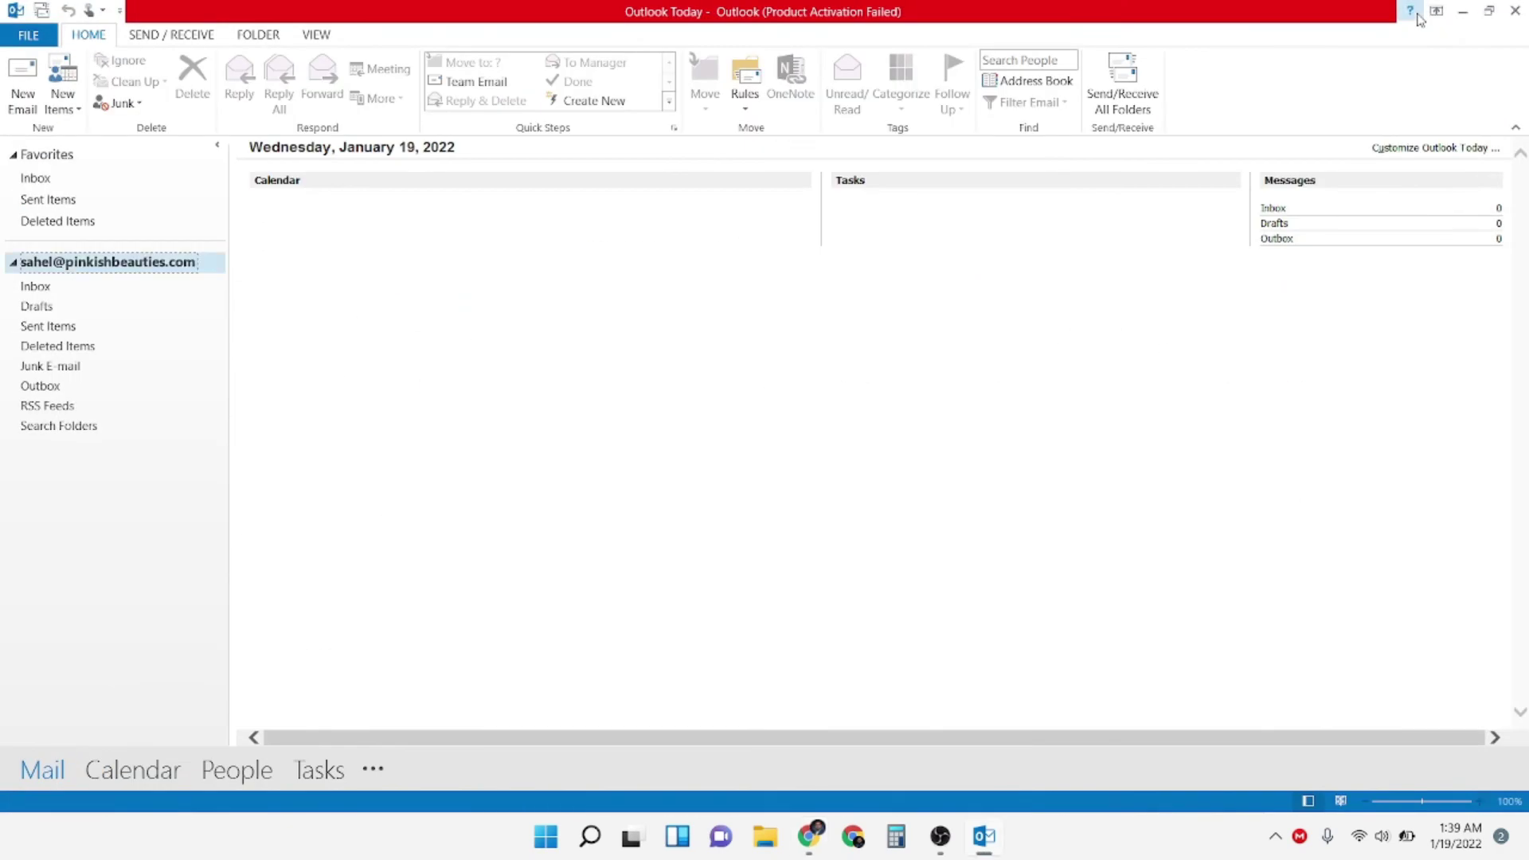
{"action": "left_click", "coordinate": [1466, 11]}
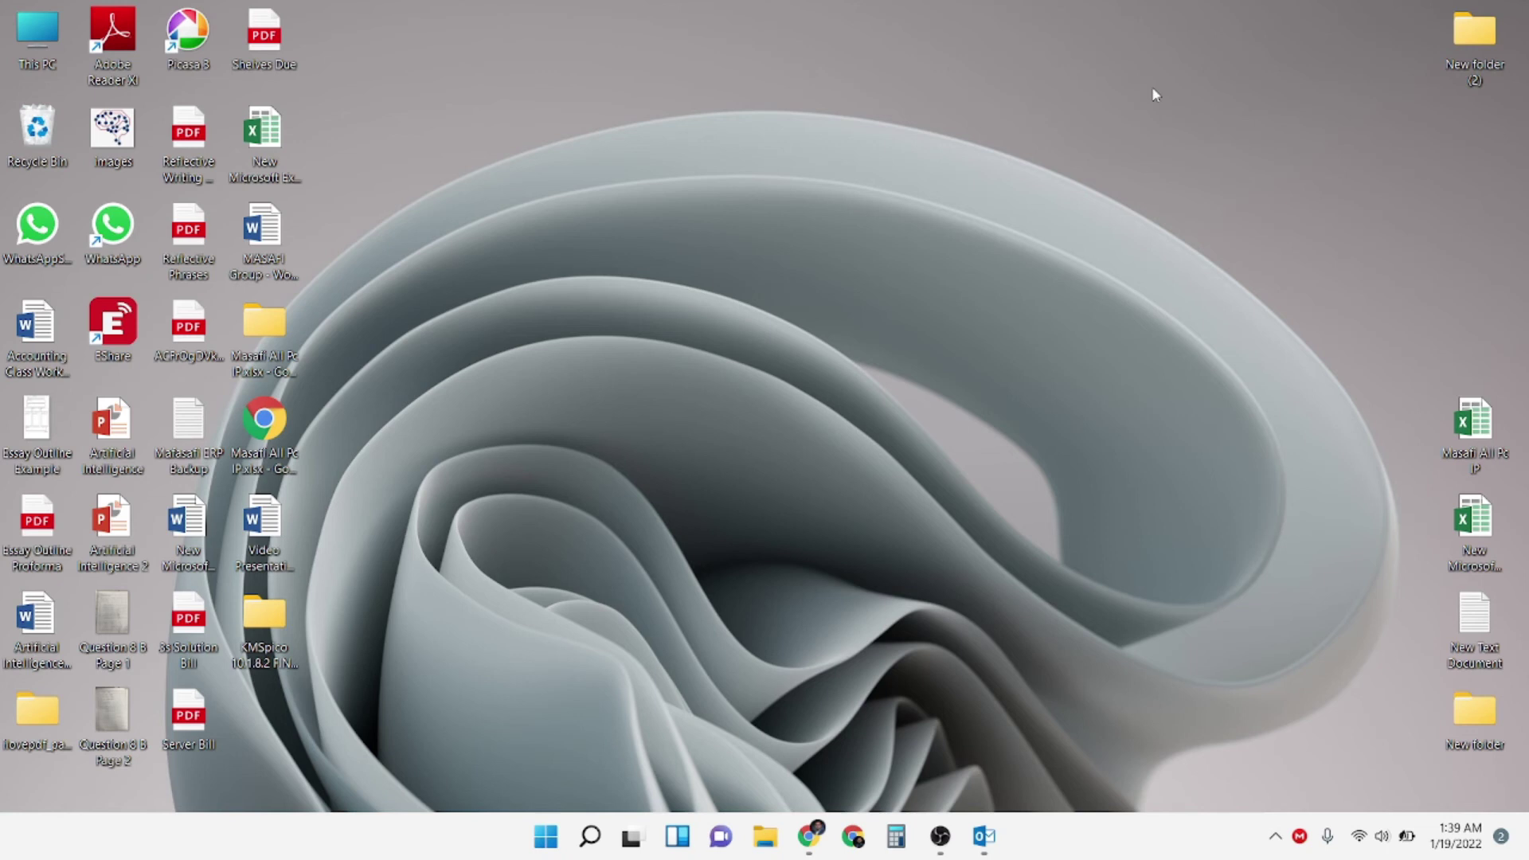
{"action": "left_click", "coordinate": [984, 837]}
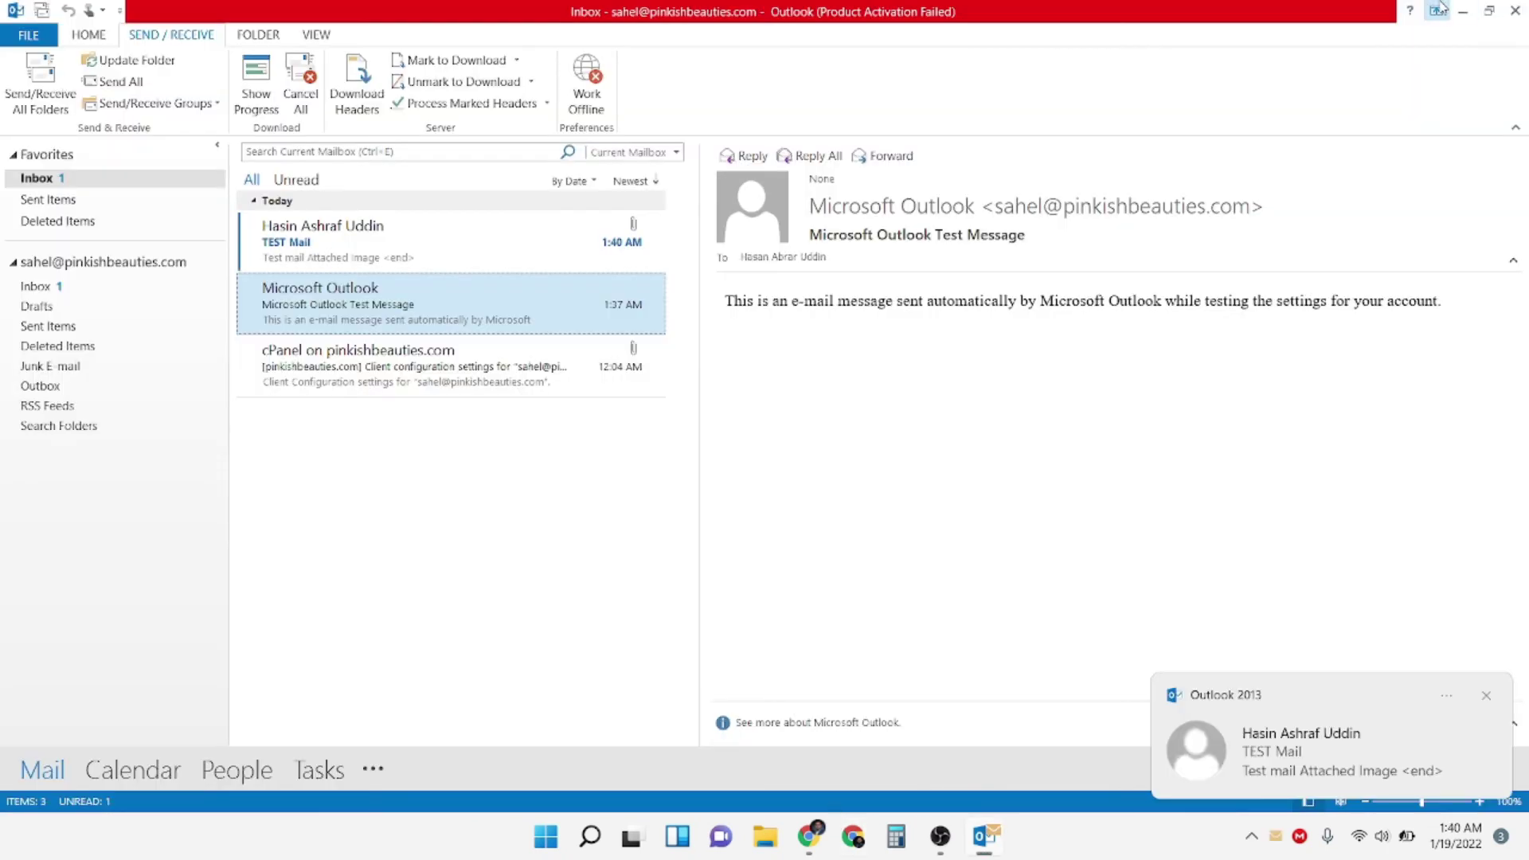
{"action": "left_click", "coordinate": [1464, 11]}
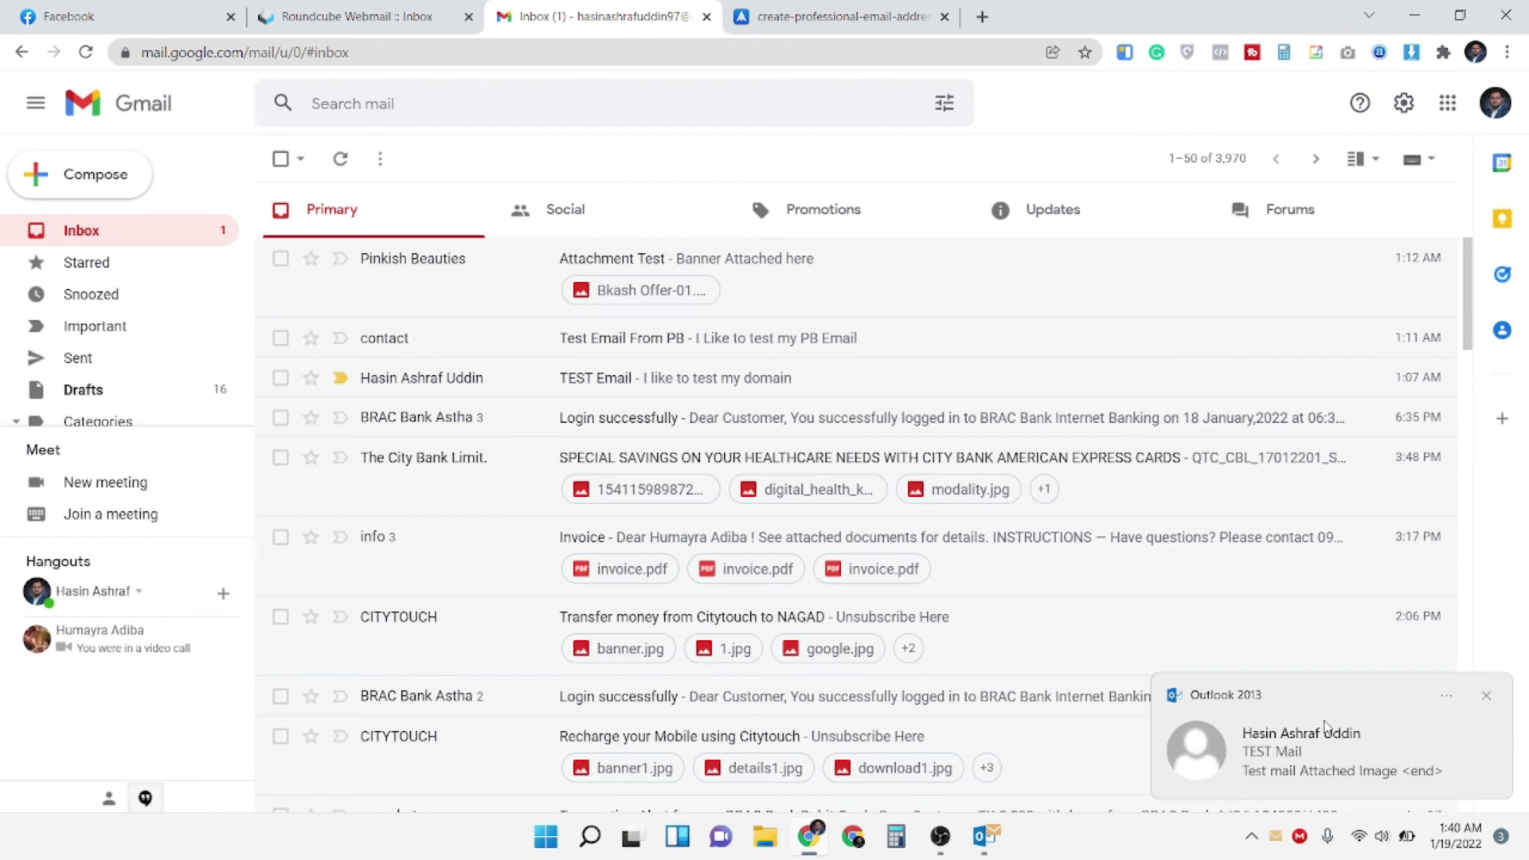
{"action": "left_click", "coordinate": [1417, 19]}
{"action": "left_click", "coordinate": [984, 836]}
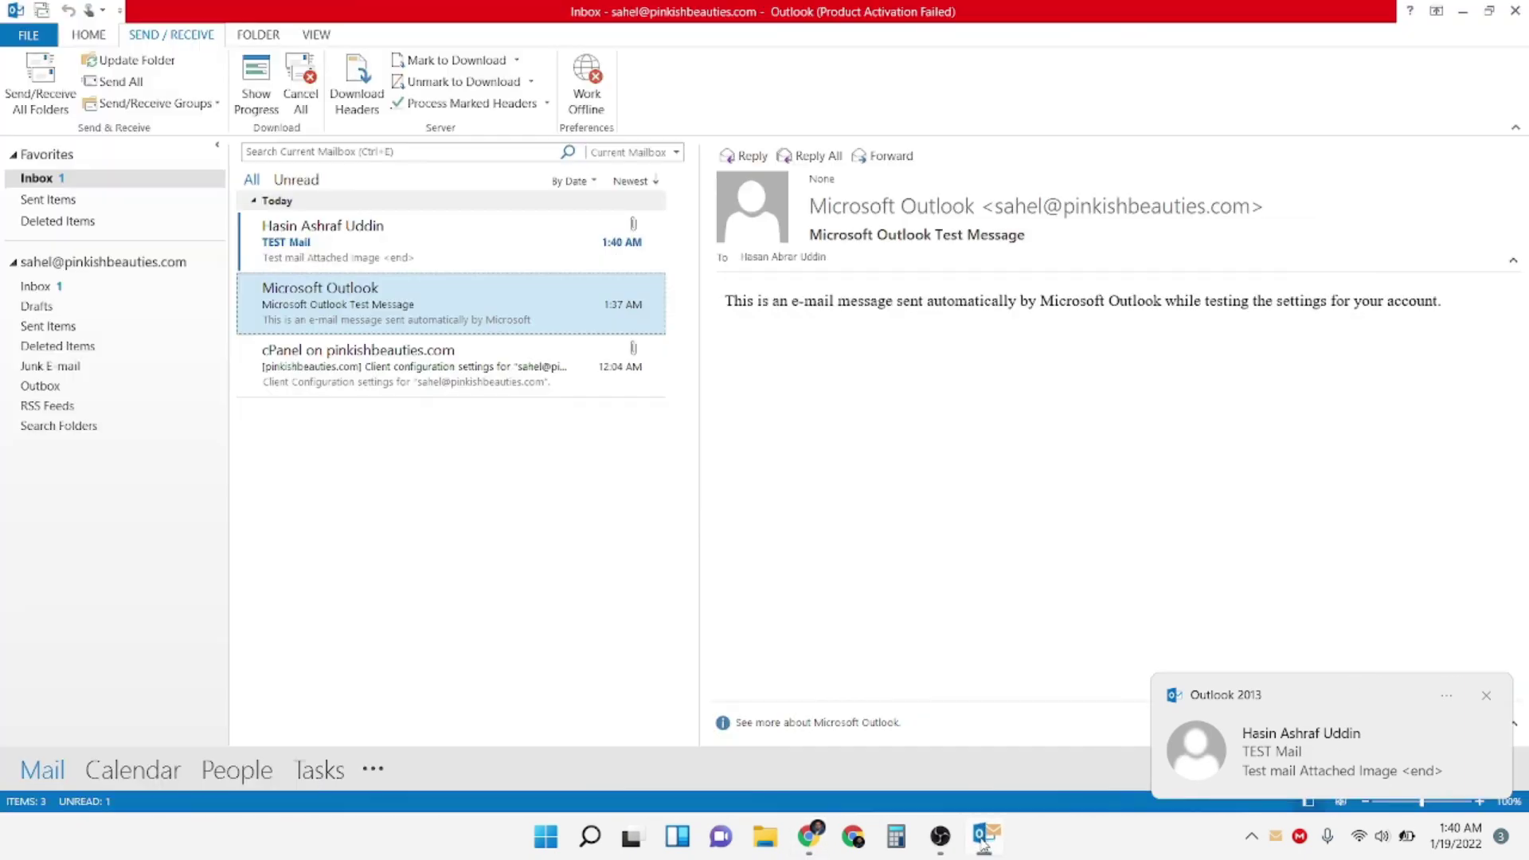
{"action": "left_click", "coordinate": [393, 244]}
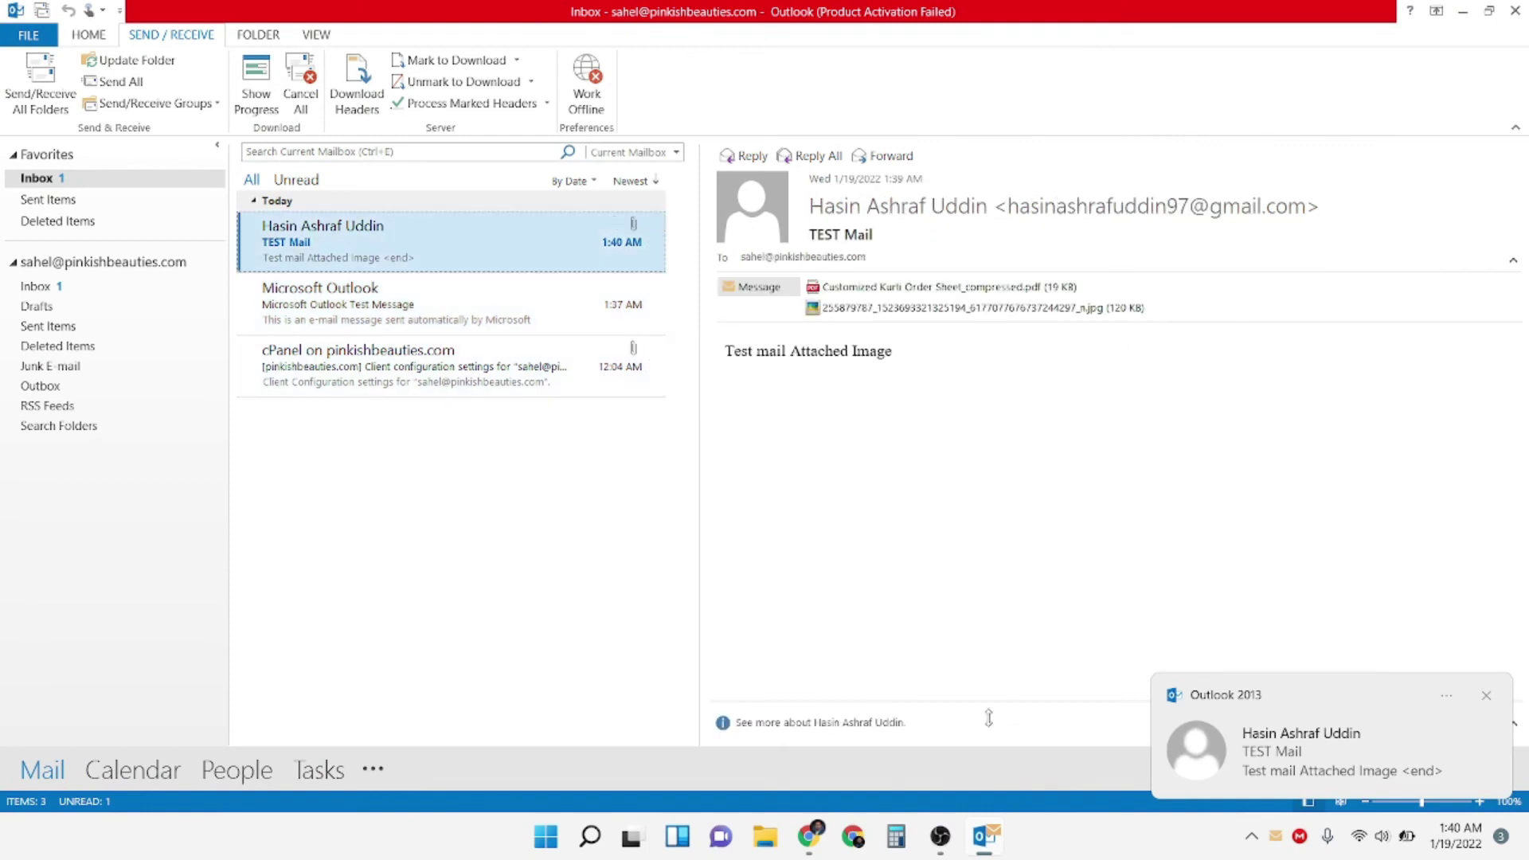
Preview the PDF order sheet attachment, then the floral JPG attachment
{"action": "left_click", "coordinate": [878, 288]}
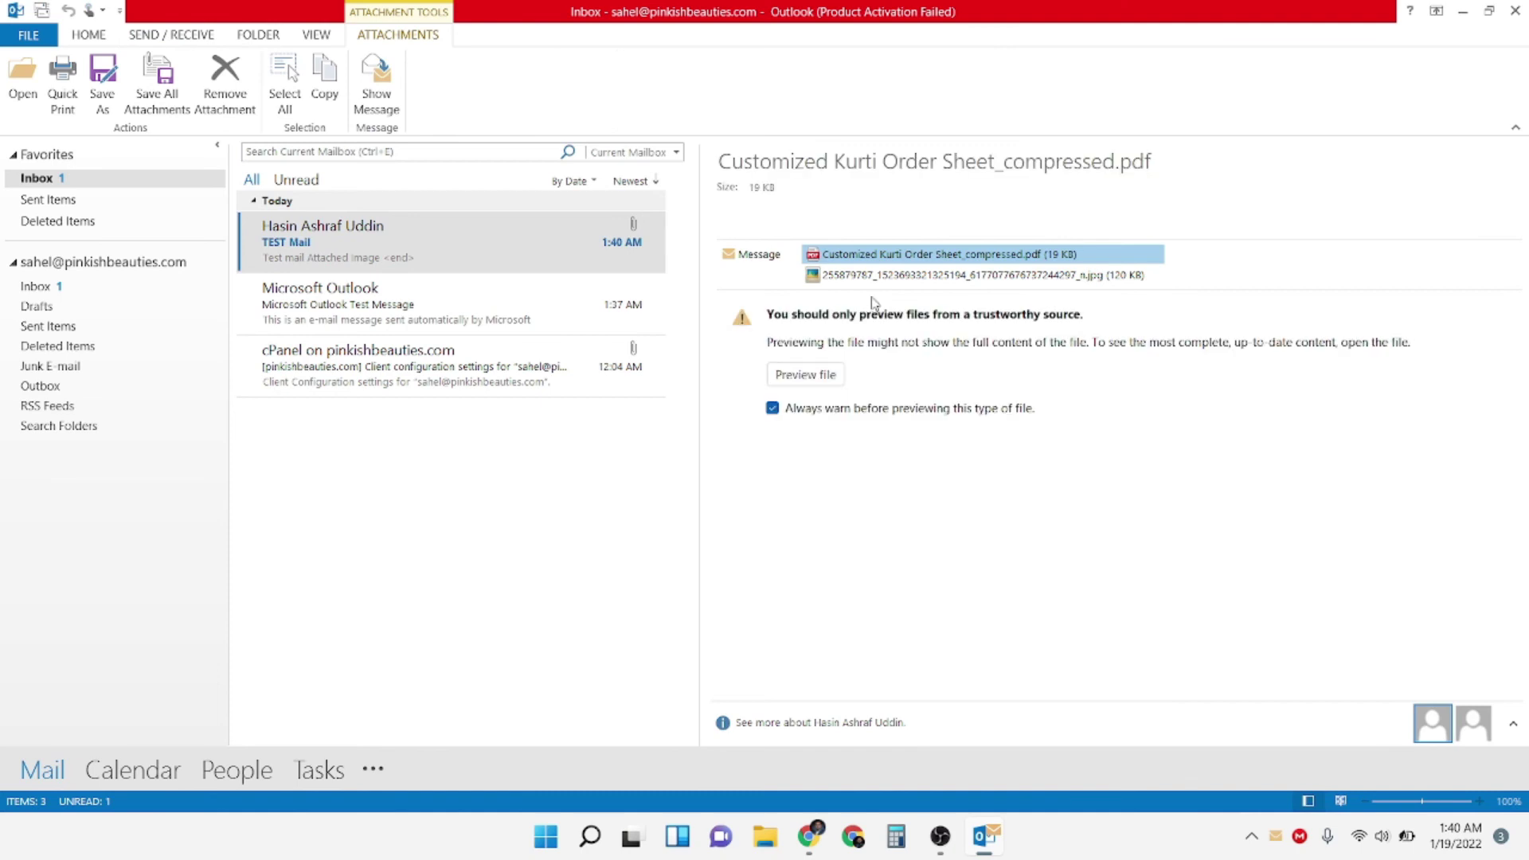
{"action": "left_click", "coordinate": [806, 375]}
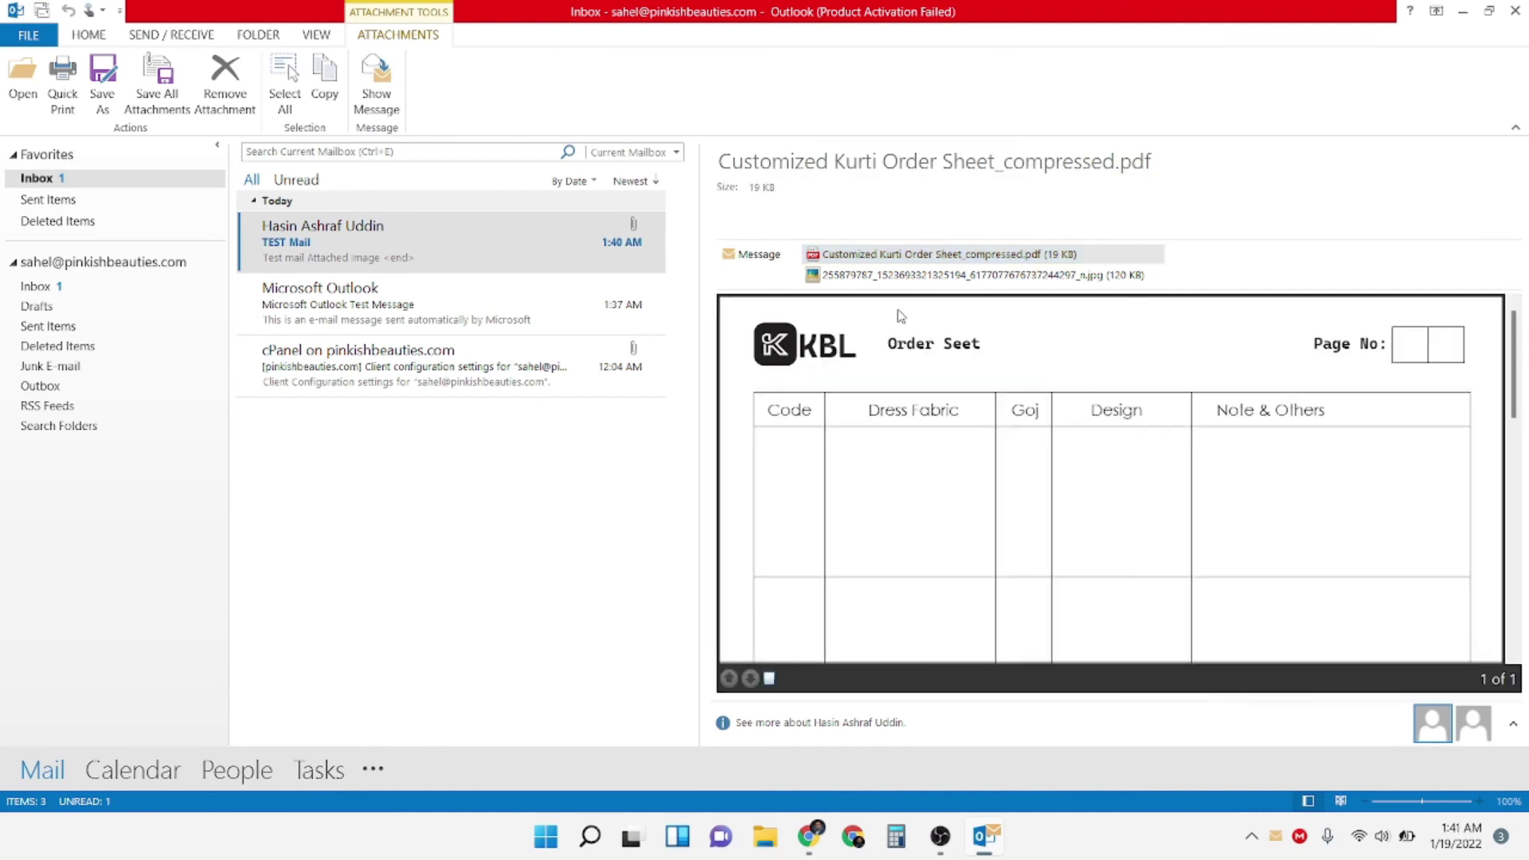
{"action": "scroll", "coordinate": [983, 470], "scroll_direction": "down", "scroll_amount": 5}
{"action": "scroll", "coordinate": [954, 502], "scroll_direction": "up", "scroll_amount": 5}
{"action": "left_click", "coordinate": [862, 278]}
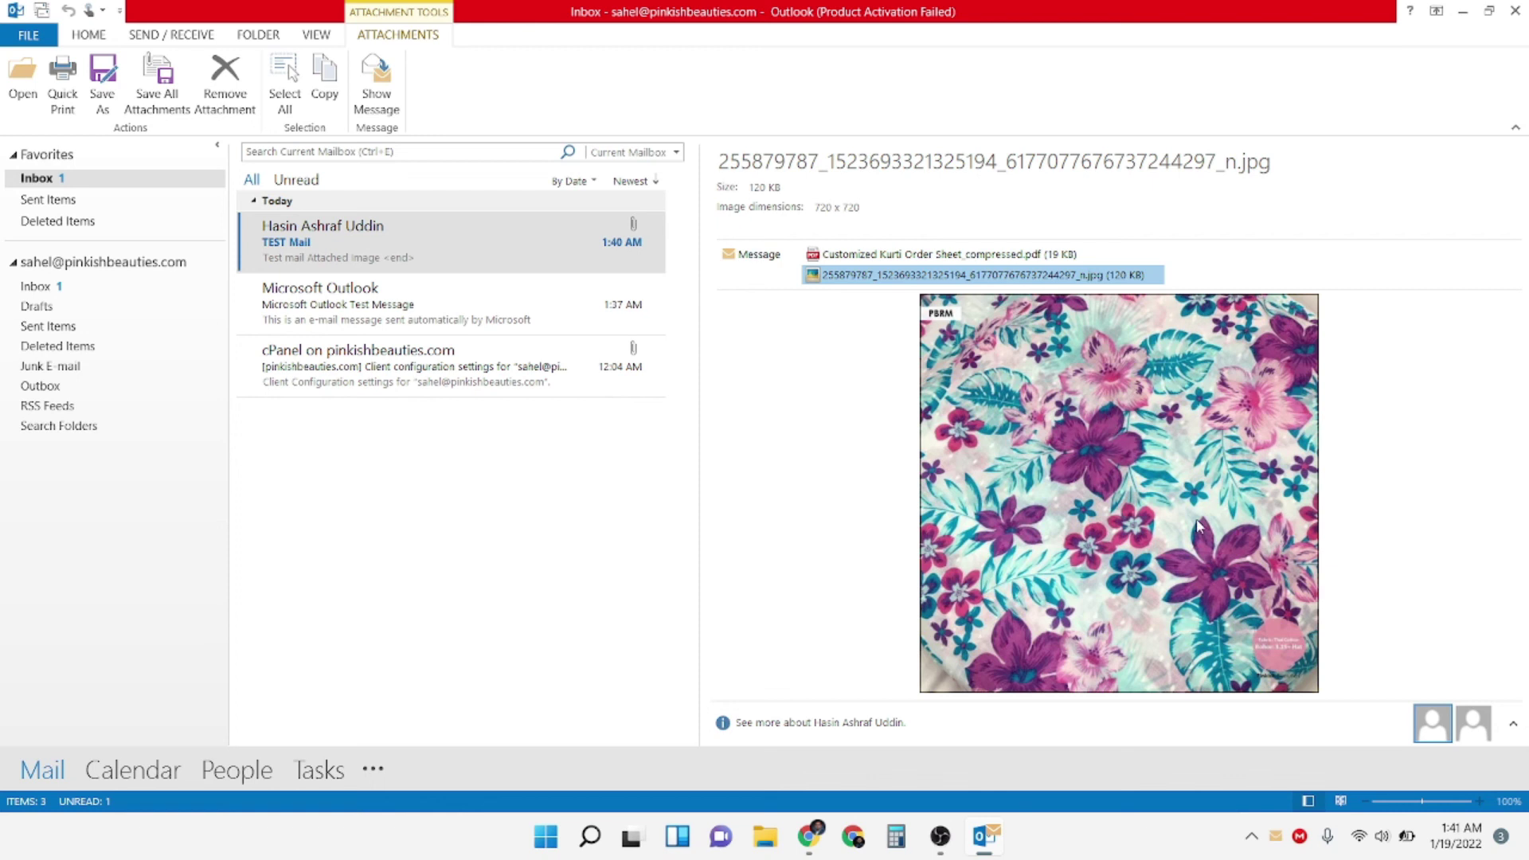
Check the PDF attachment's context options without acting, then go to the Sent Items folder
{"action": "left_click", "coordinate": [872, 255]}
{"action": "right_click", "coordinate": [872, 255]}
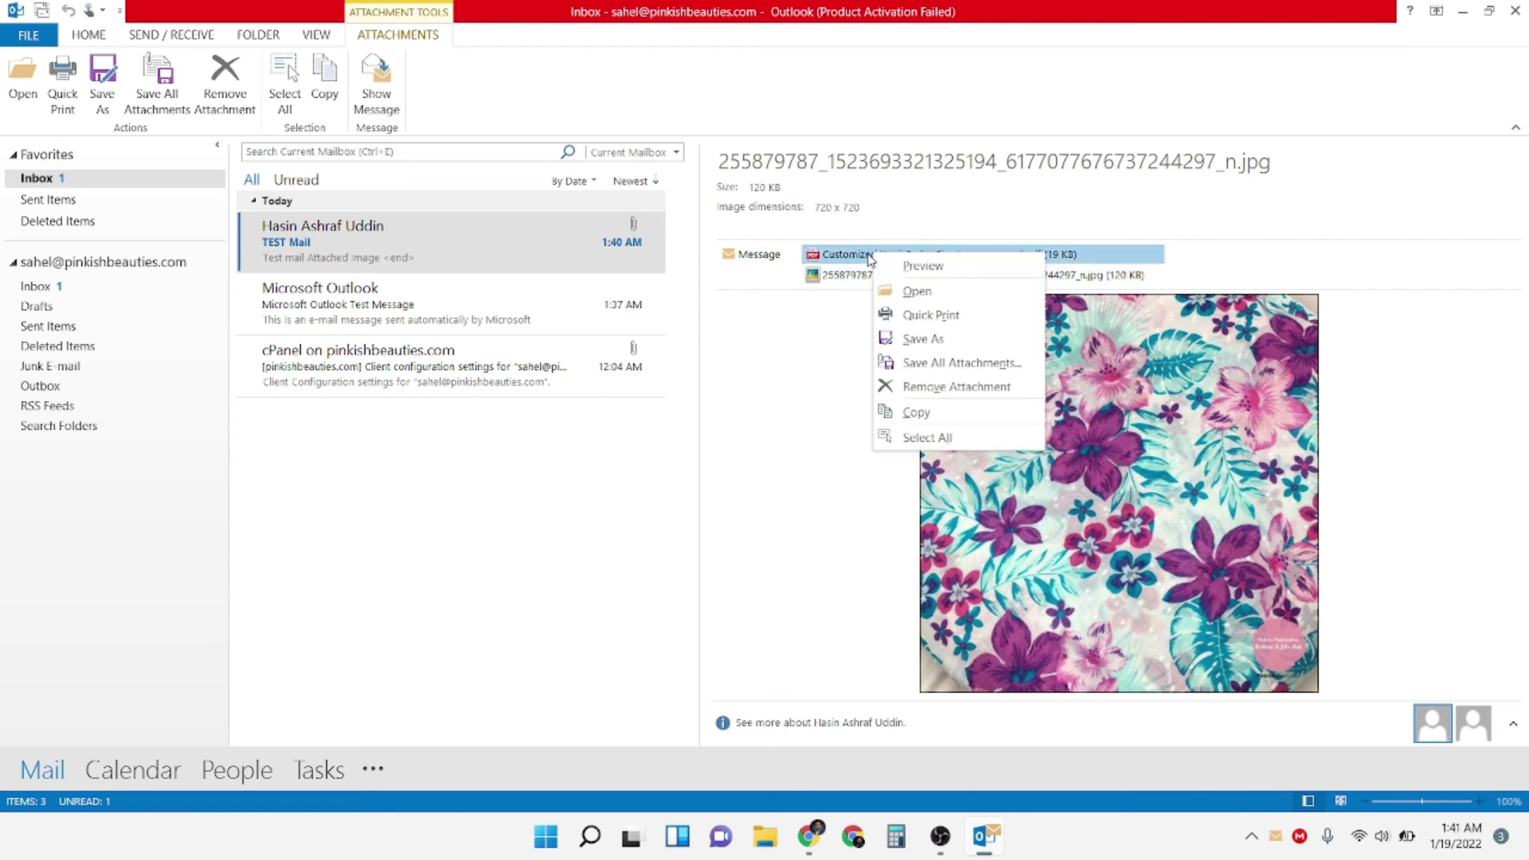
{"action": "key", "text": "Escape"}
{"action": "left_click", "coordinate": [870, 253]}
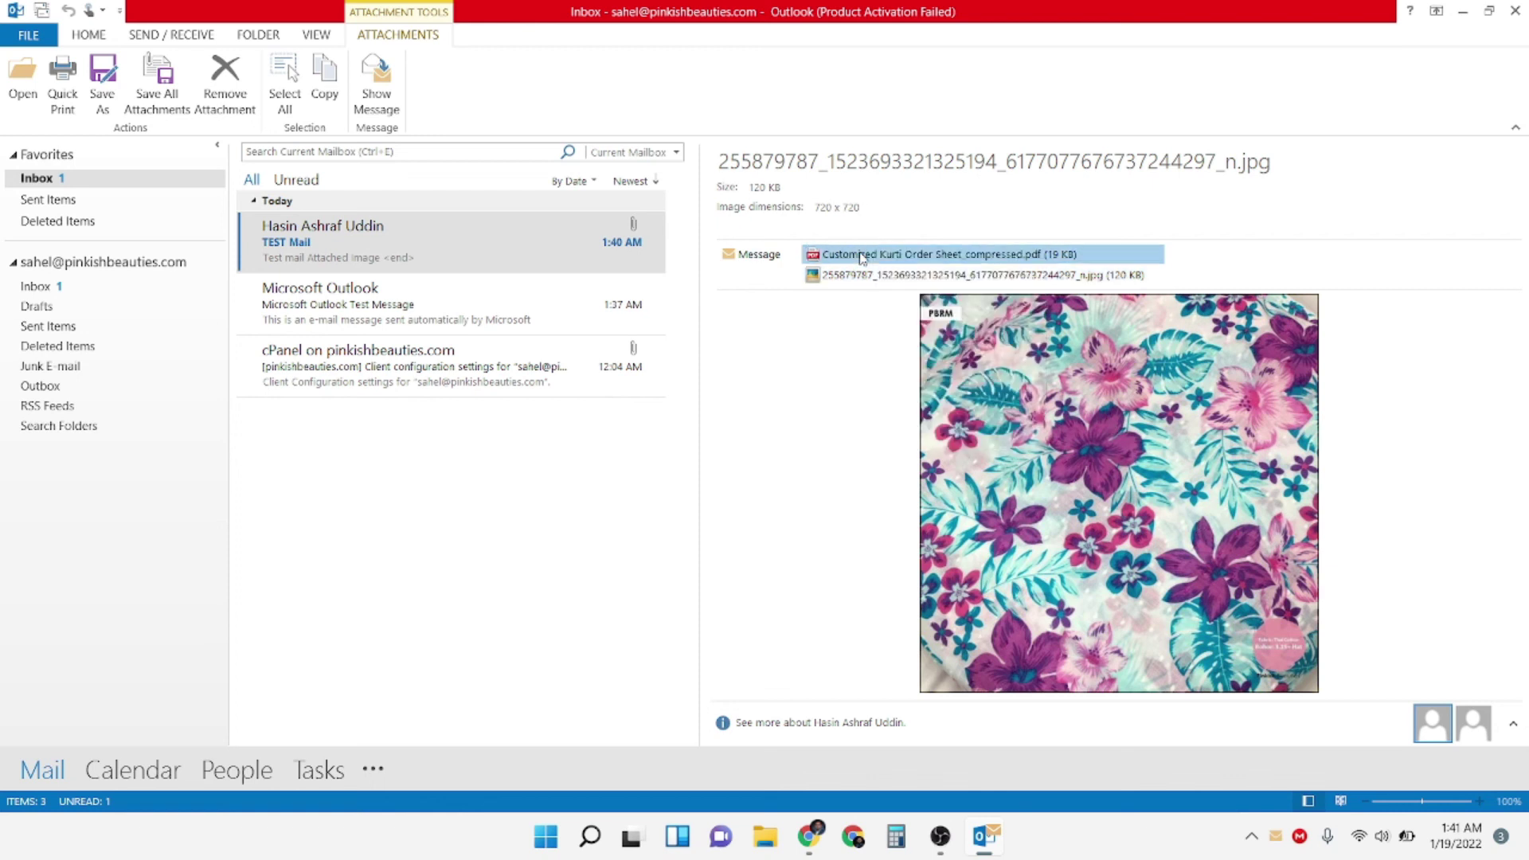
{"action": "right_click", "coordinate": [870, 254]}
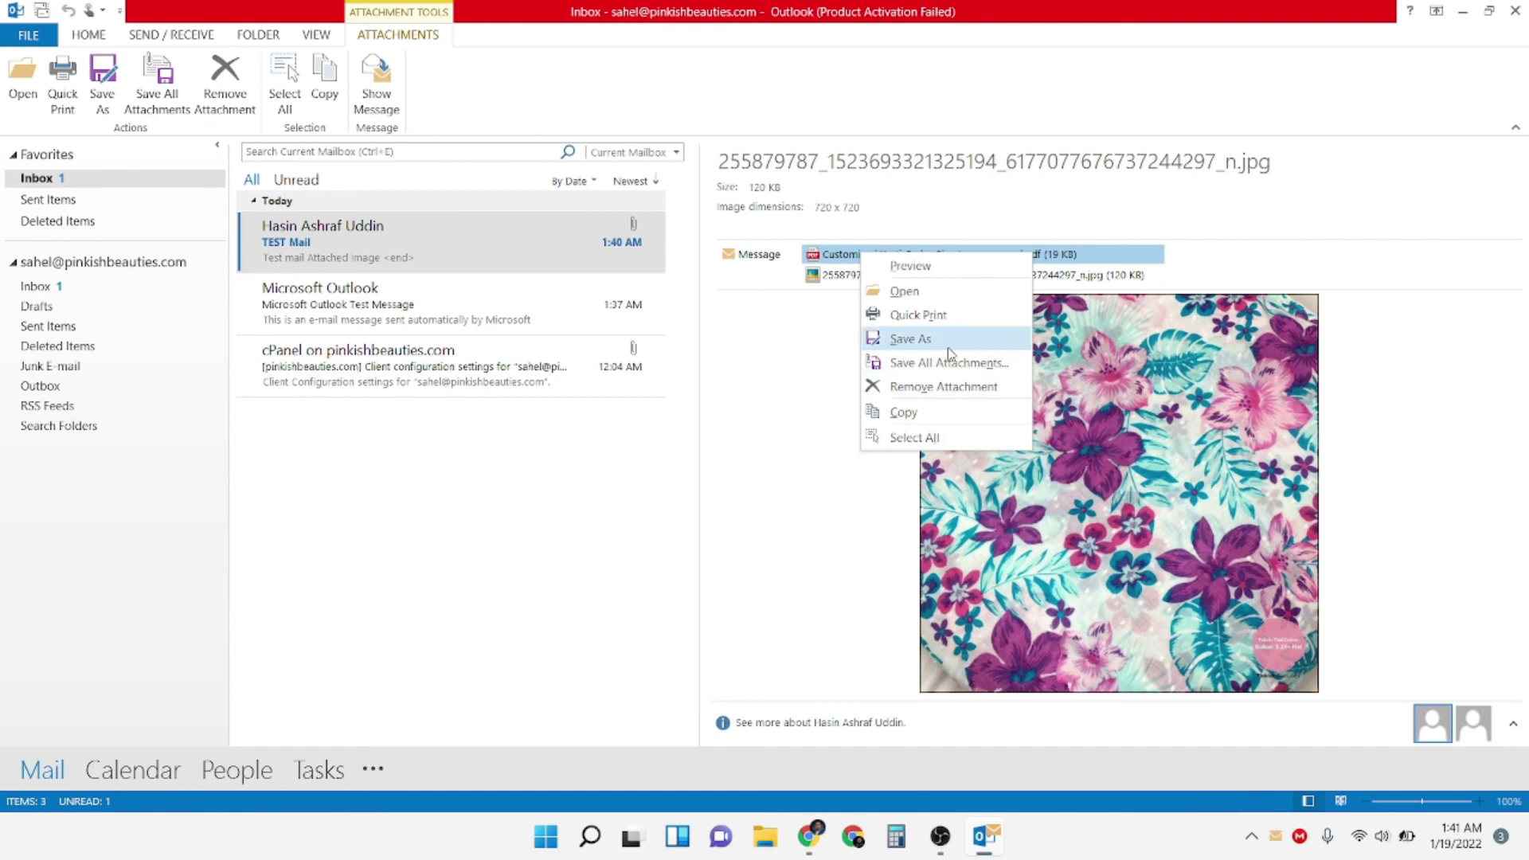
{"action": "left_click", "coordinate": [752, 522]}
{"action": "left_click", "coordinate": [40, 200]}
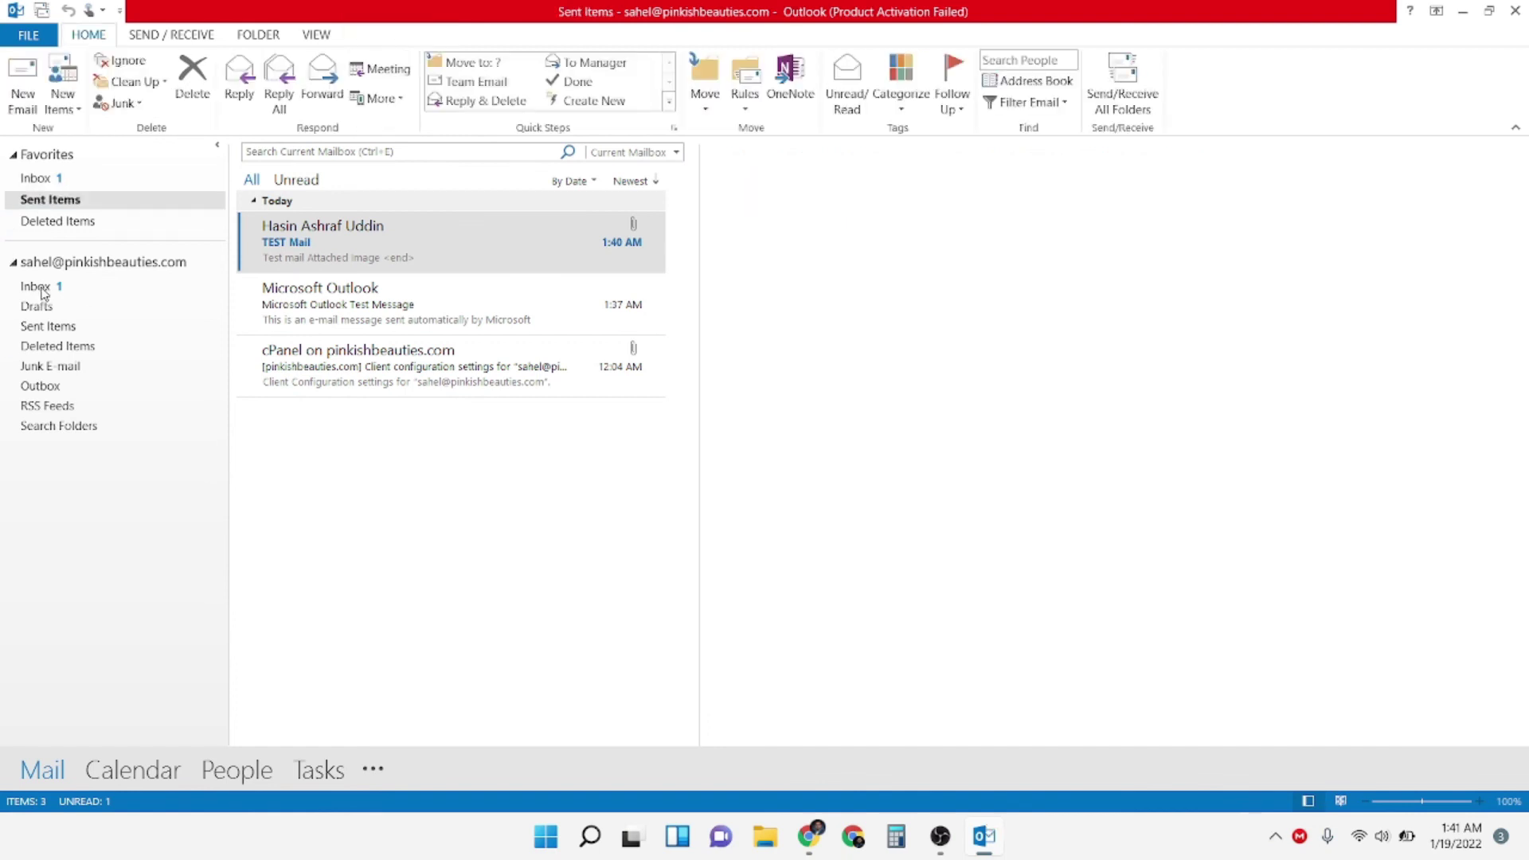
Start a new email to the Gmail account with subject 'Test Email 2', copying the subject into the body
{"action": "left_click", "coordinate": [36, 286]}
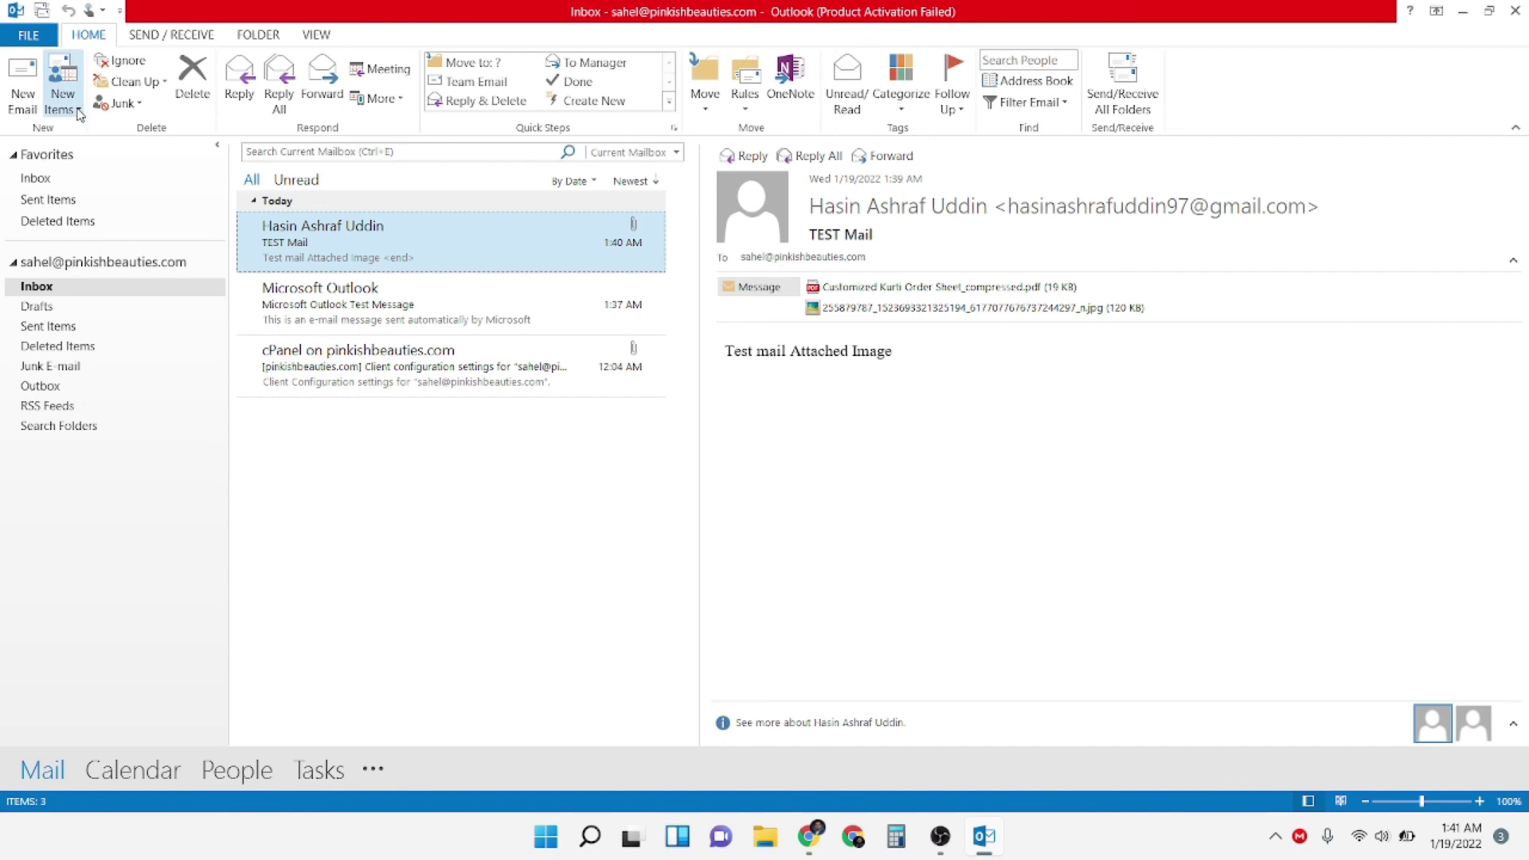
{"action": "left_click", "coordinate": [23, 92]}
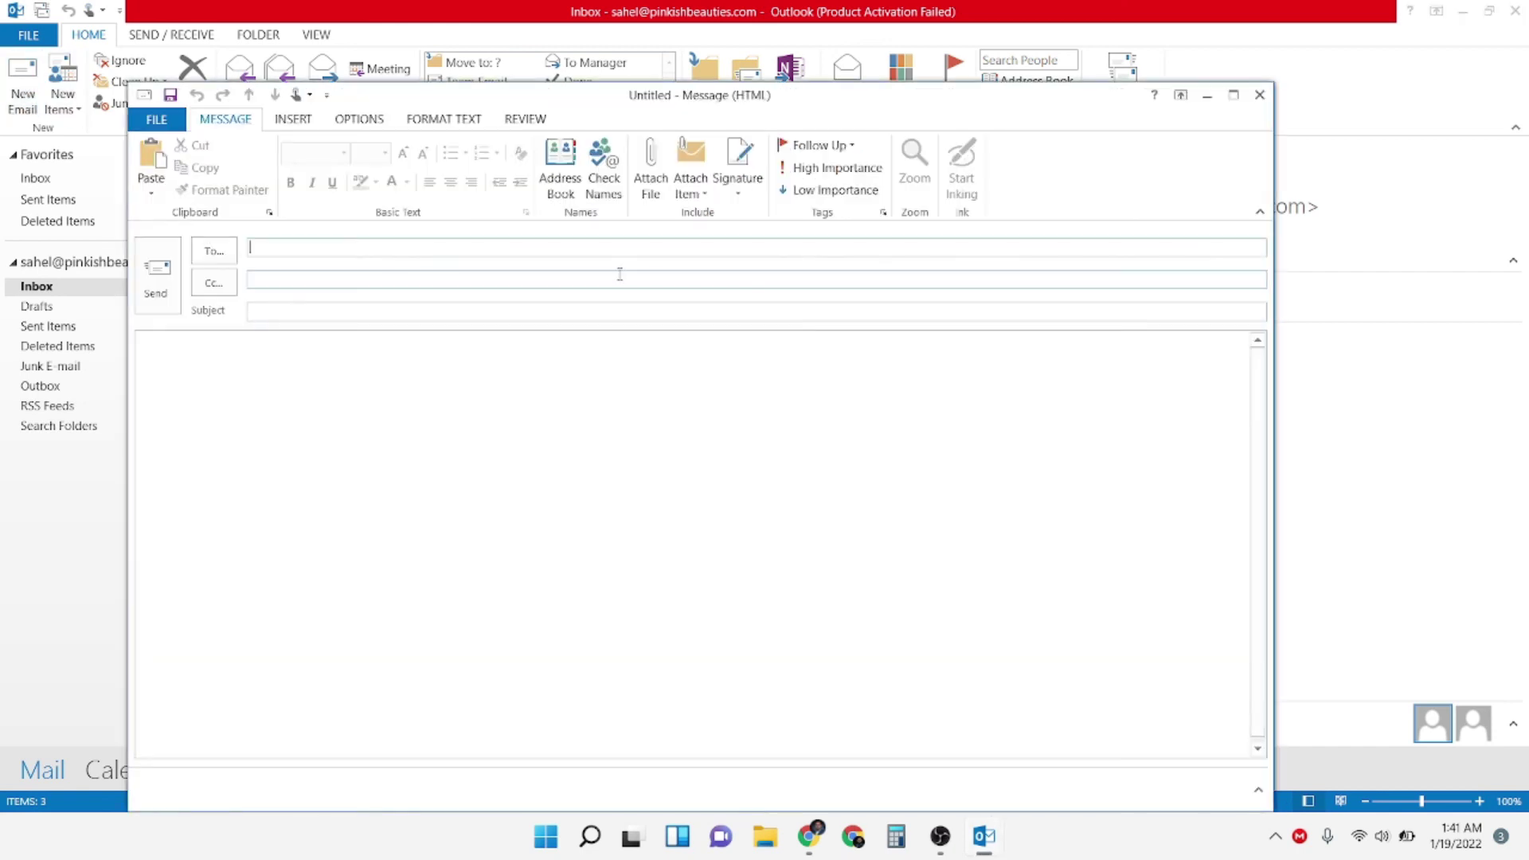
{"action": "type", "text": "P"}
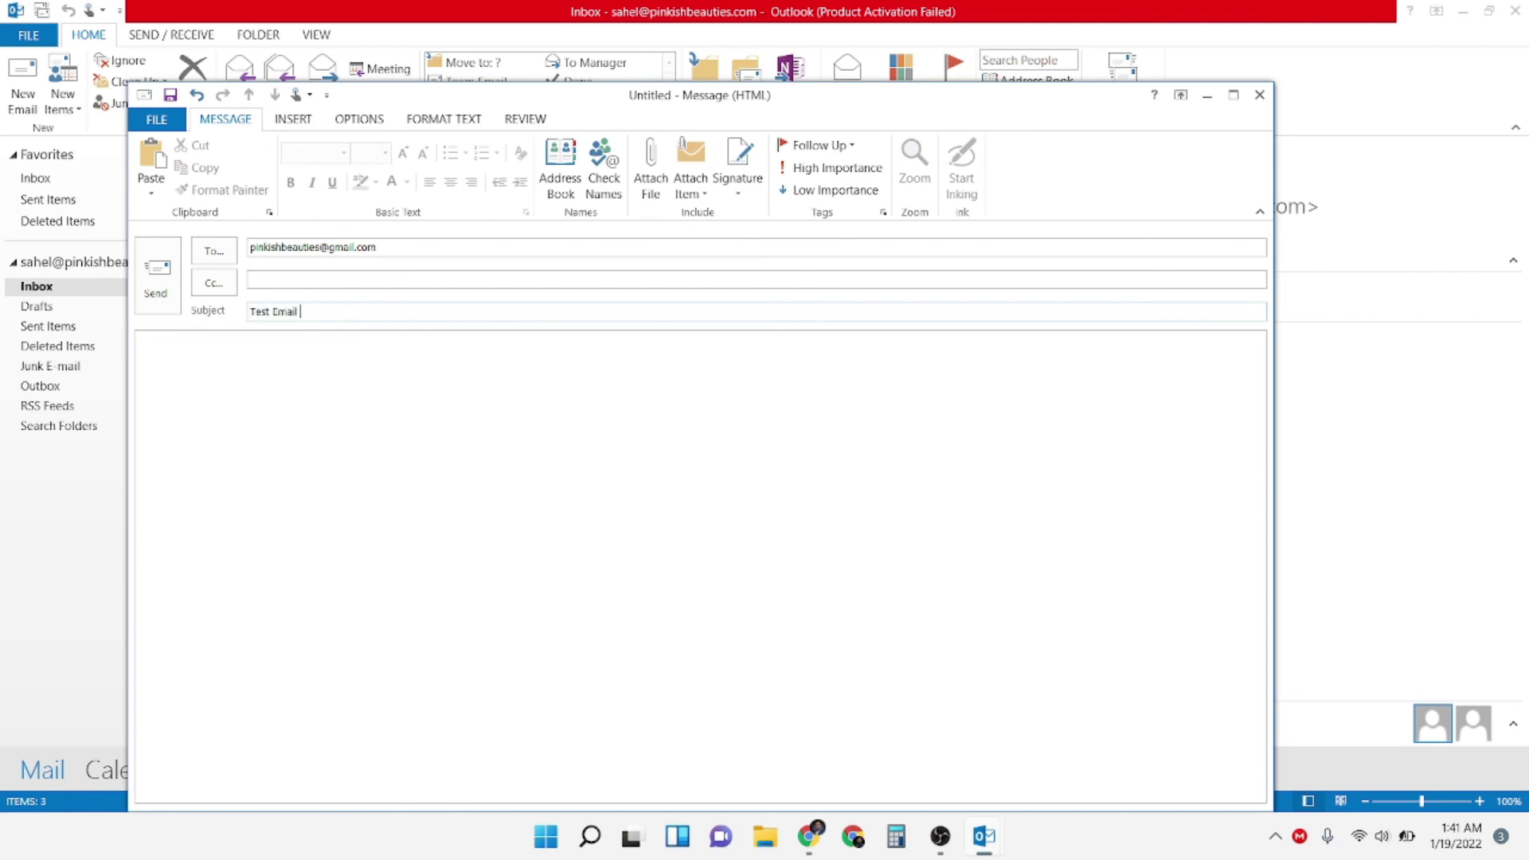
{"action": "key", "text": "ctrl+a"}
{"action": "key", "text": "ctrl+c"}
{"action": "left_click", "coordinate": [322, 341]}
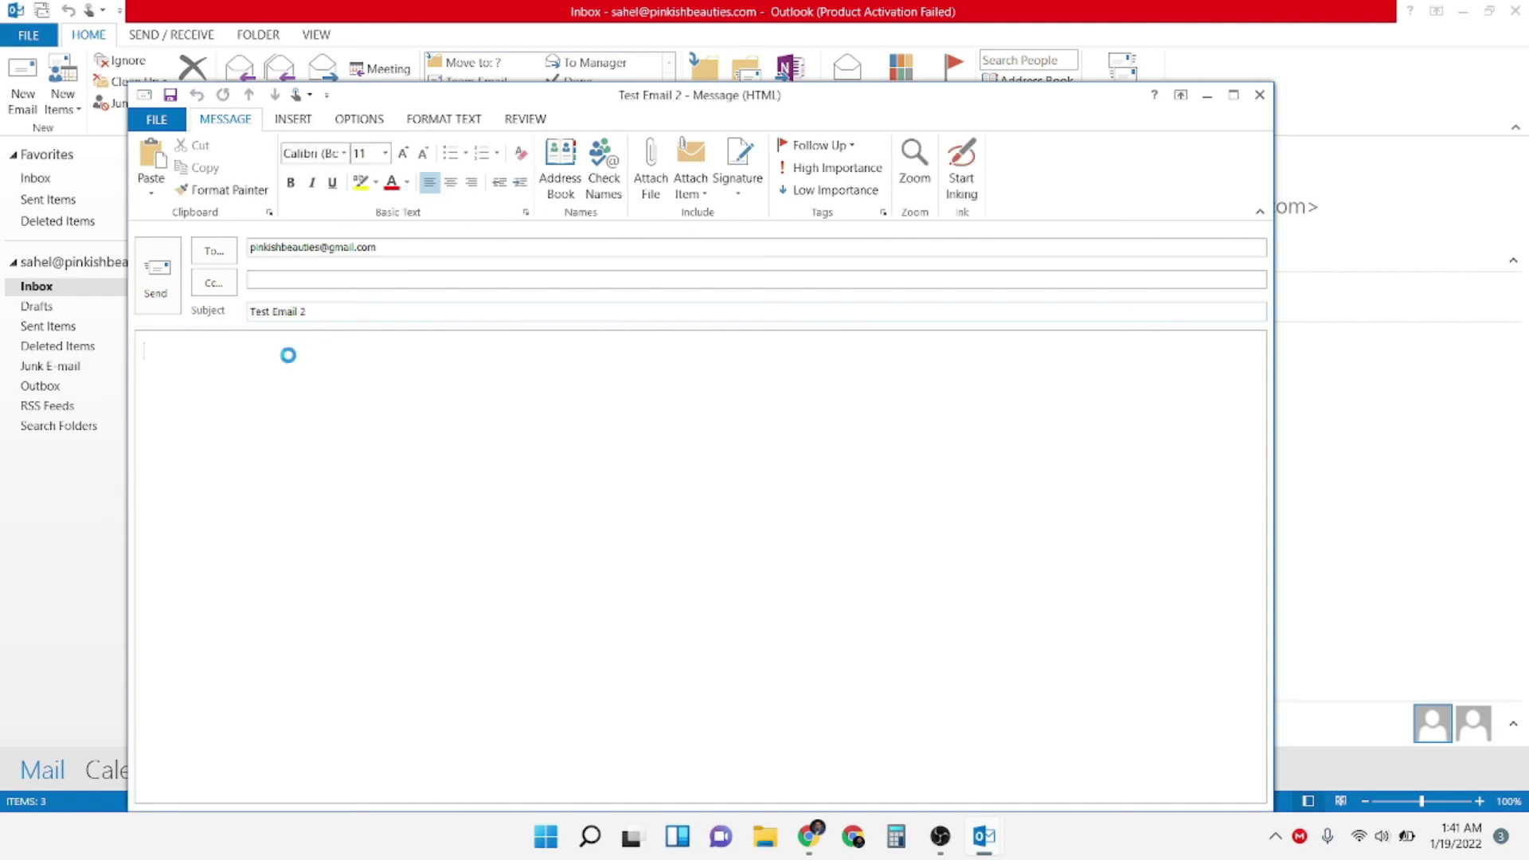
{"action": "key", "text": "ctrl+v"}
Attach the teal floral and plaid fabric JPGs from Downloads, send, and check Sent Items
{"action": "left_click", "coordinate": [293, 120]}
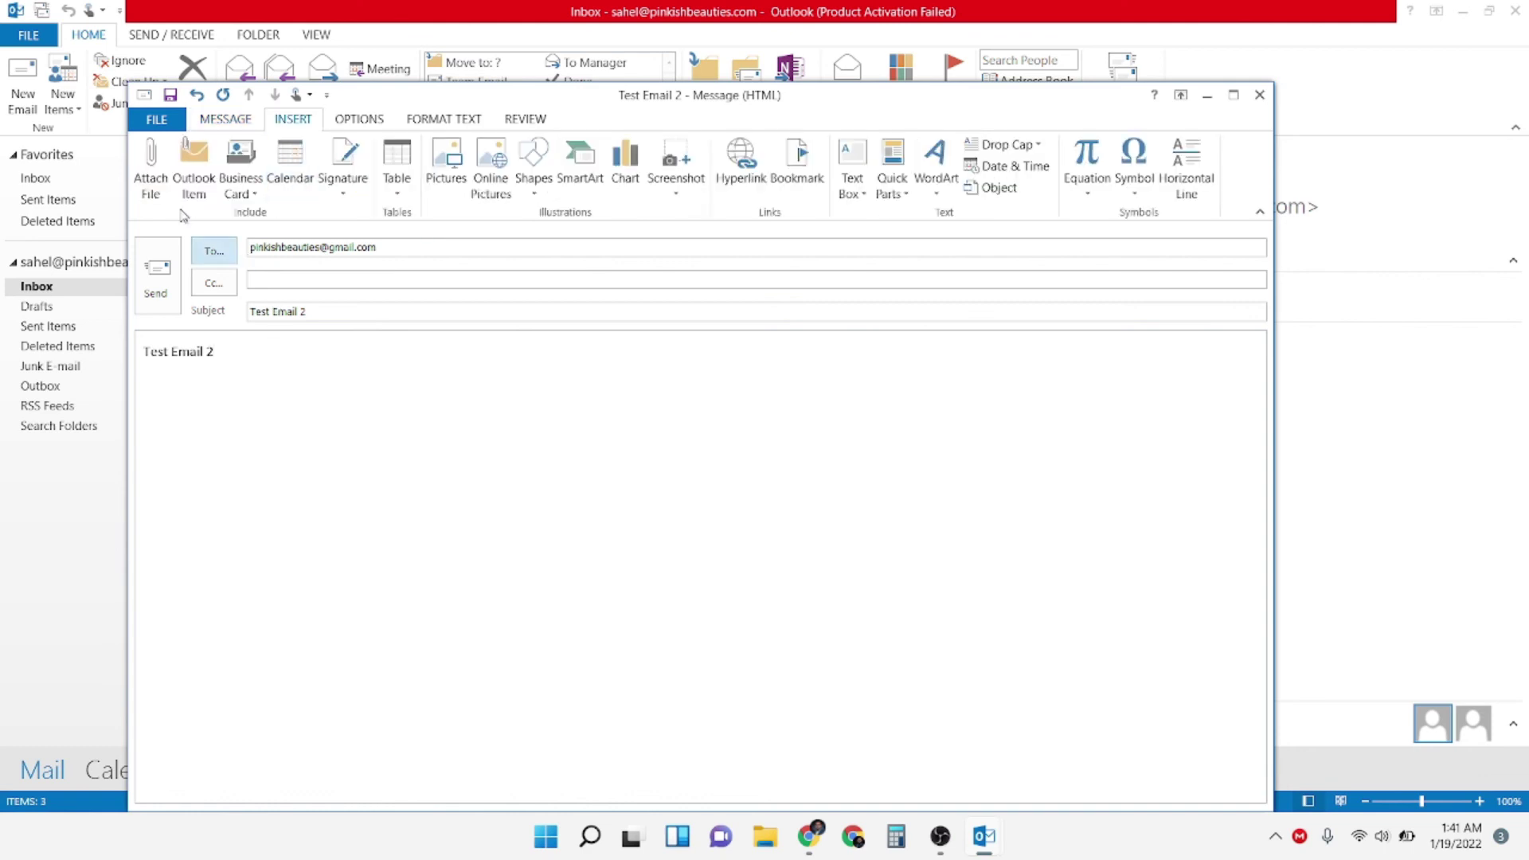
{"action": "left_click", "coordinate": [143, 165]}
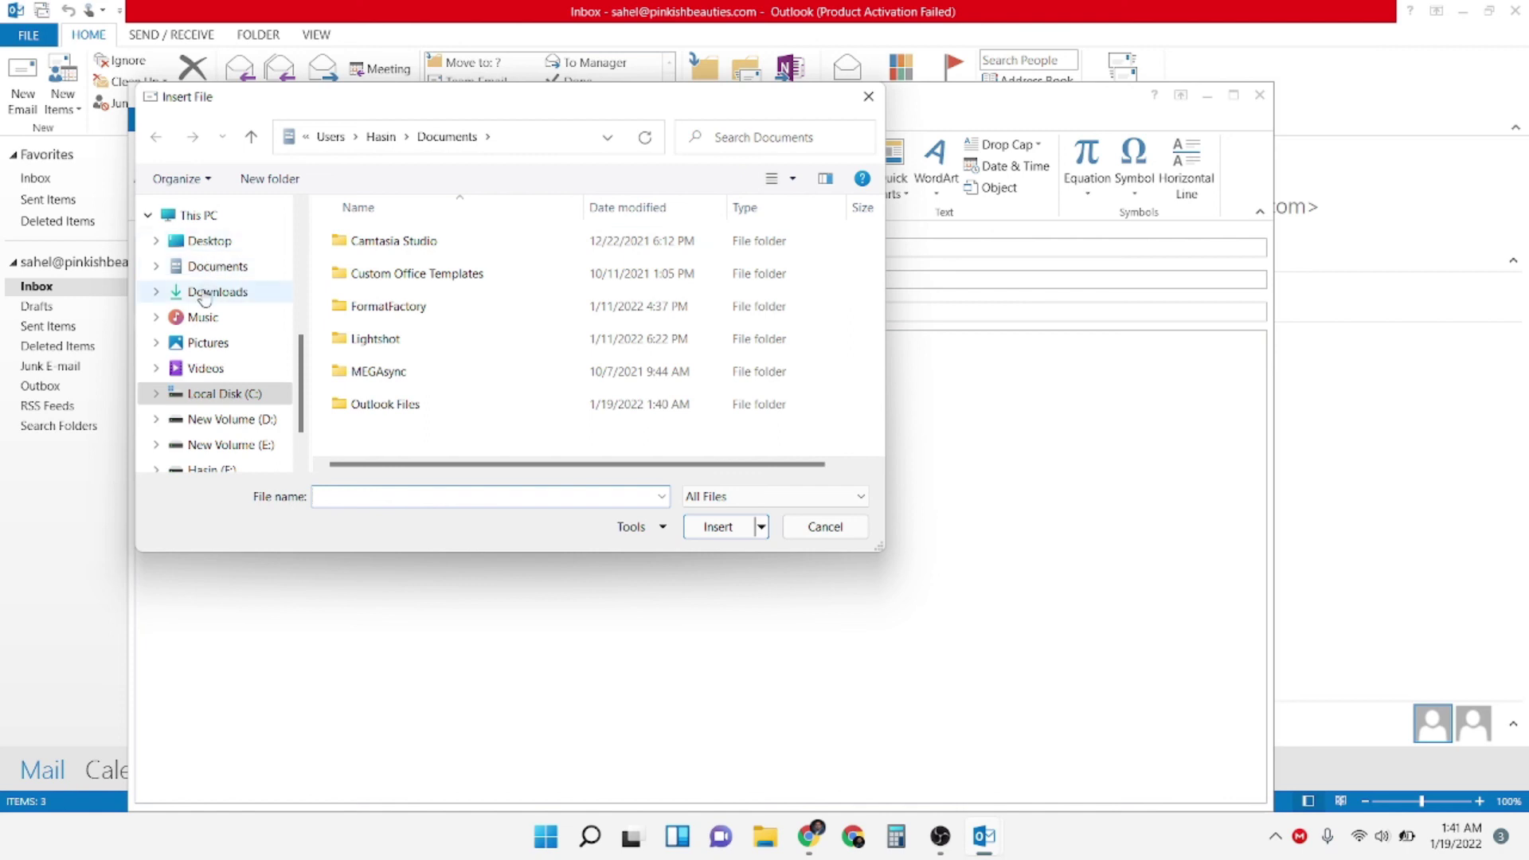
{"action": "left_click", "coordinate": [213, 292]}
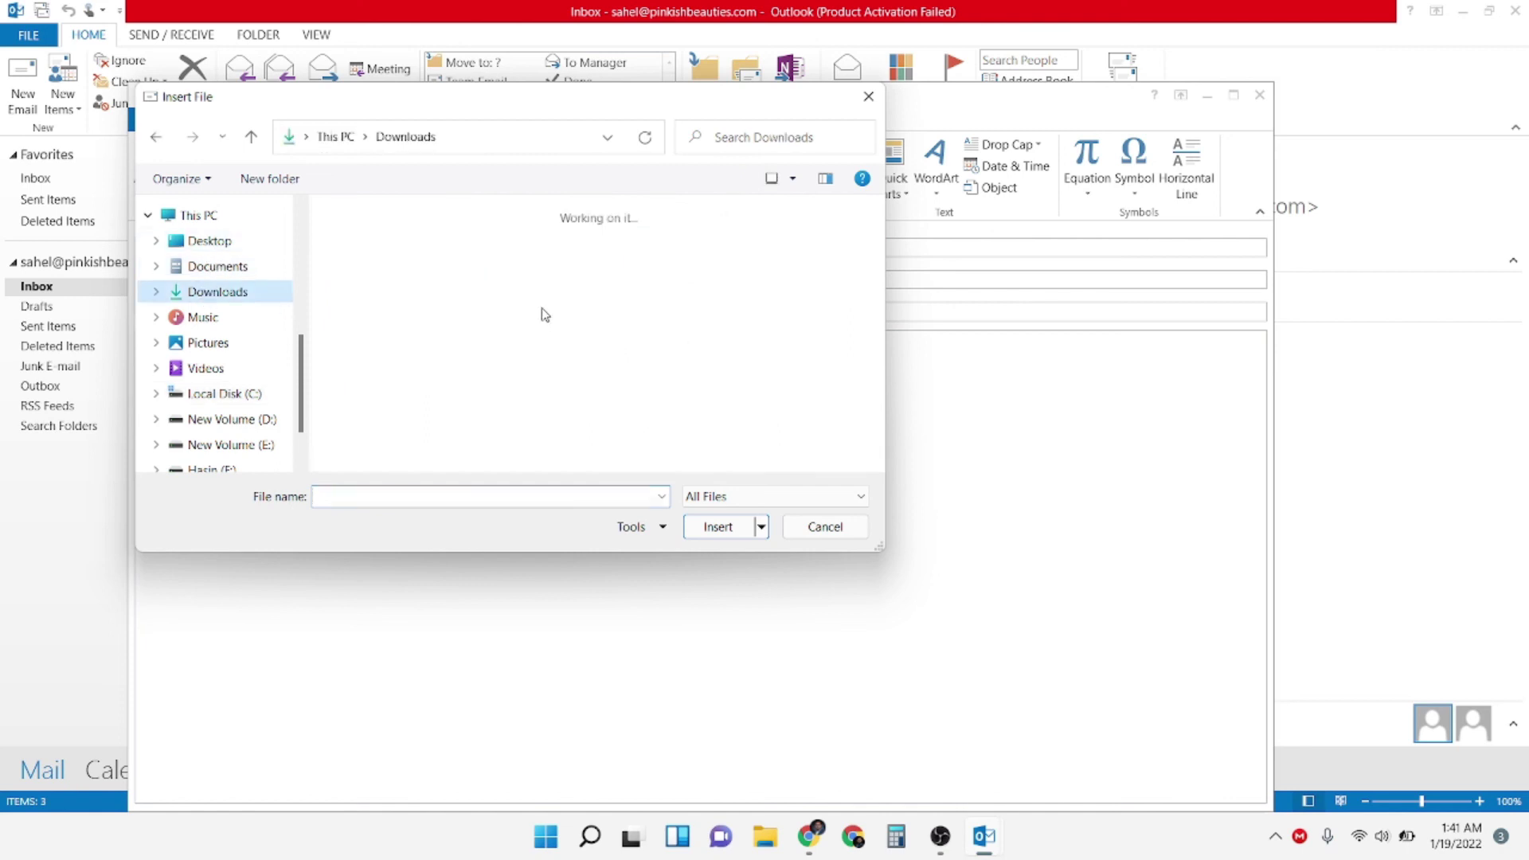
{"action": "double_click", "coordinate": [692, 96]}
{"action": "left_click", "coordinate": [627, 645]}
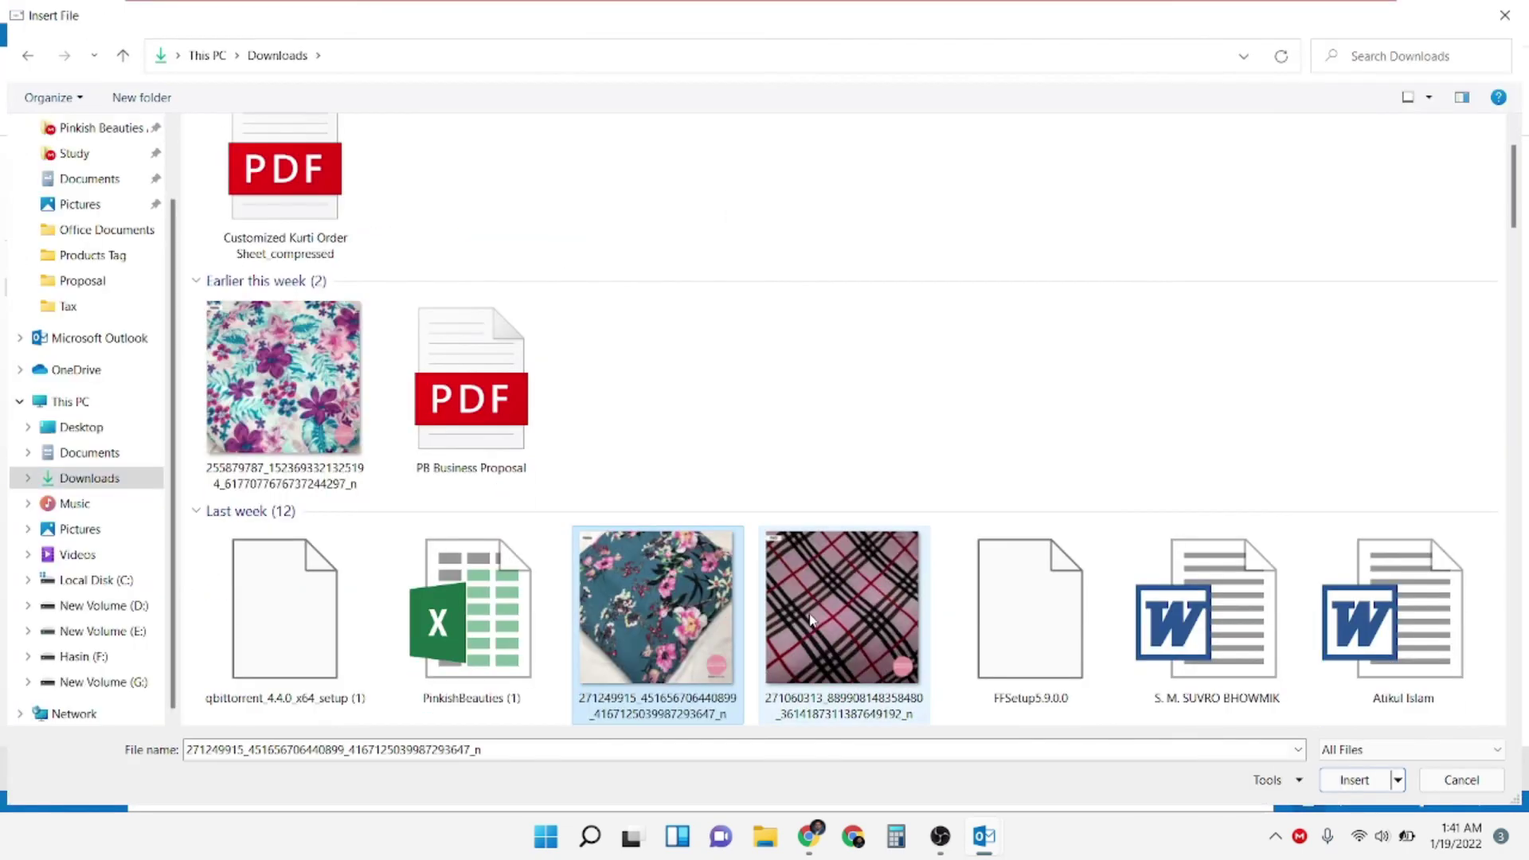
{"action": "left_click", "coordinate": [842, 605], "text": "ctrl"}
{"action": "left_click", "coordinate": [1354, 780]}
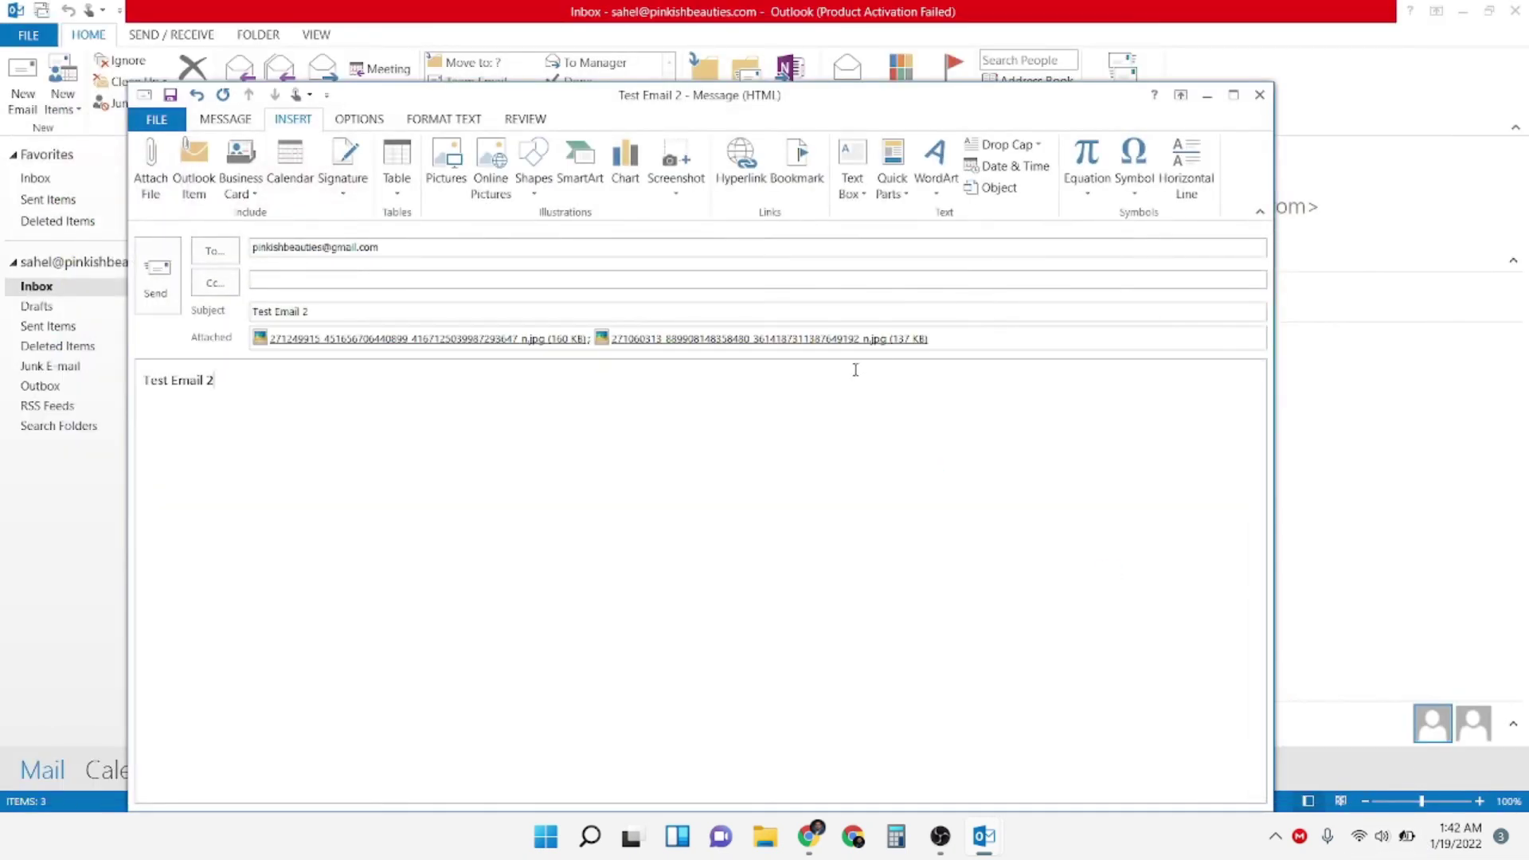
{"action": "left_click", "coordinate": [158, 275]}
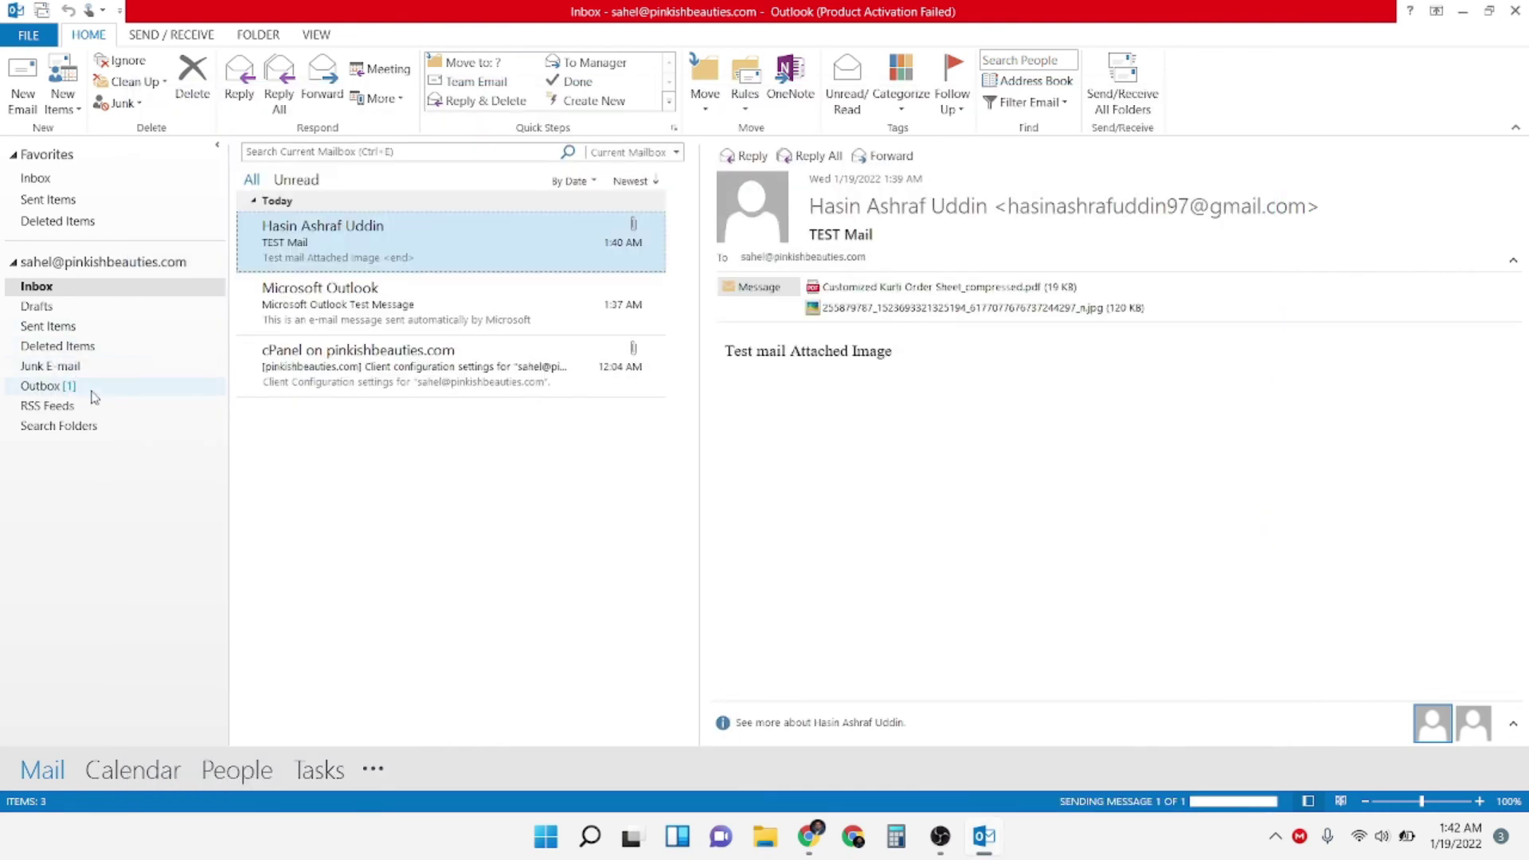
{"action": "left_click", "coordinate": [86, 330]}
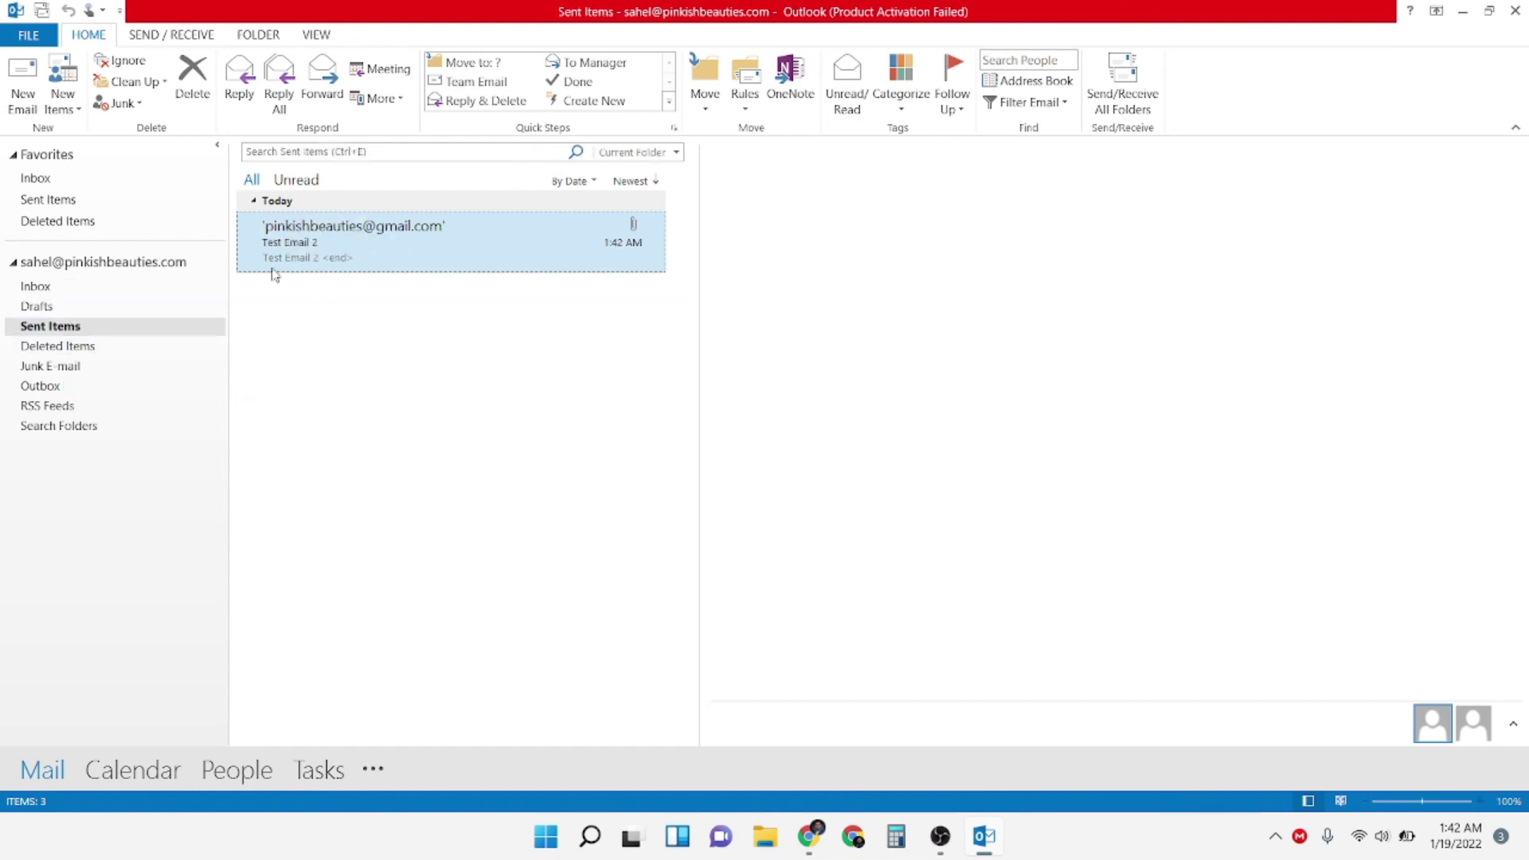
Refresh Gmail, open Test Email 2, and preview its floral and plaid image attachments
{"action": "left_click", "coordinate": [809, 838]}
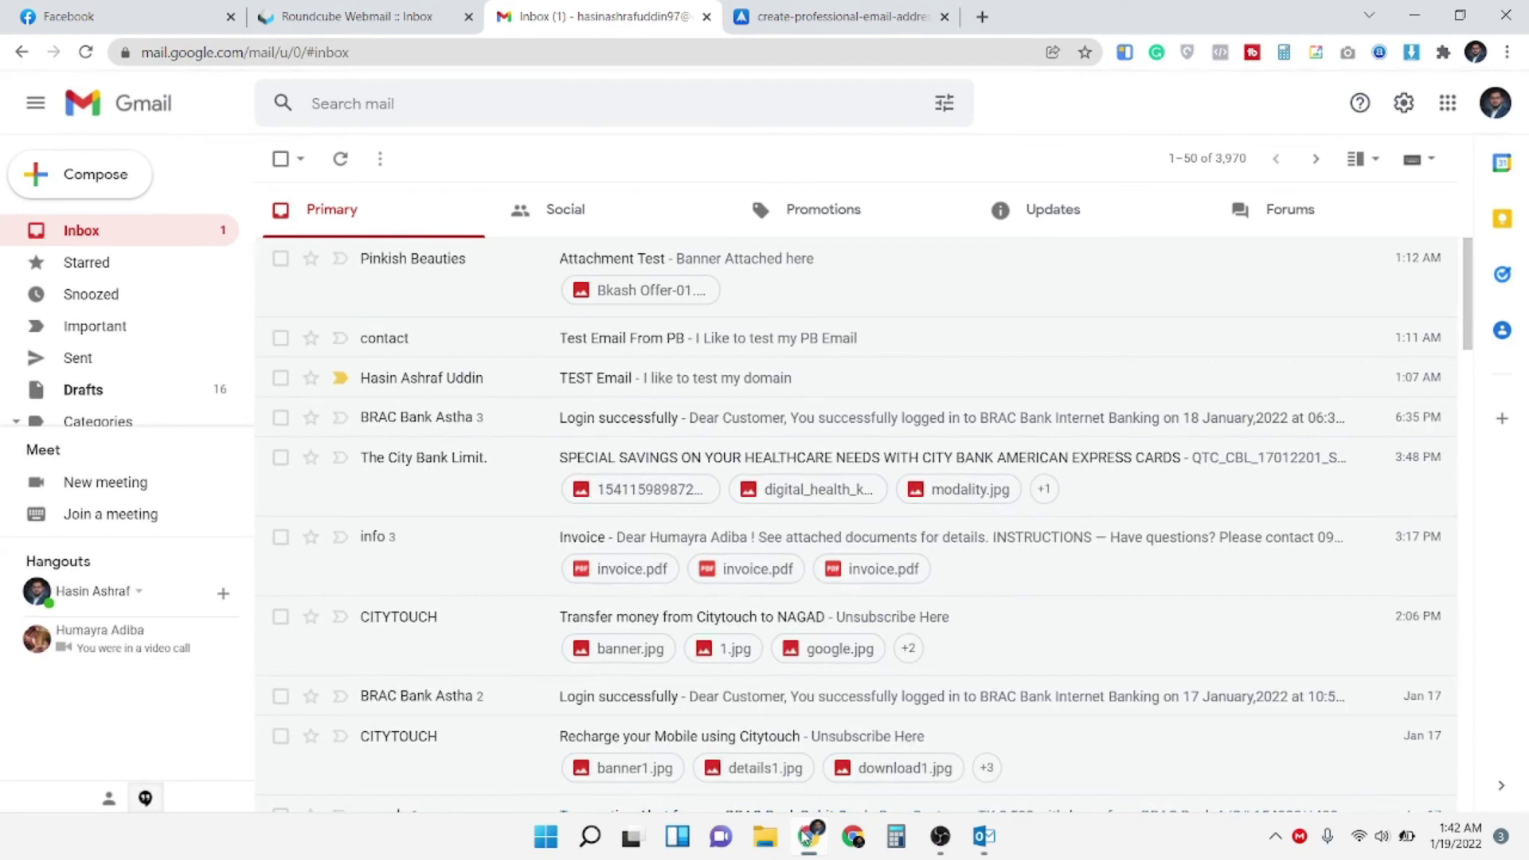
{"action": "left_click", "coordinate": [340, 159]}
{"action": "left_click", "coordinate": [474, 264]}
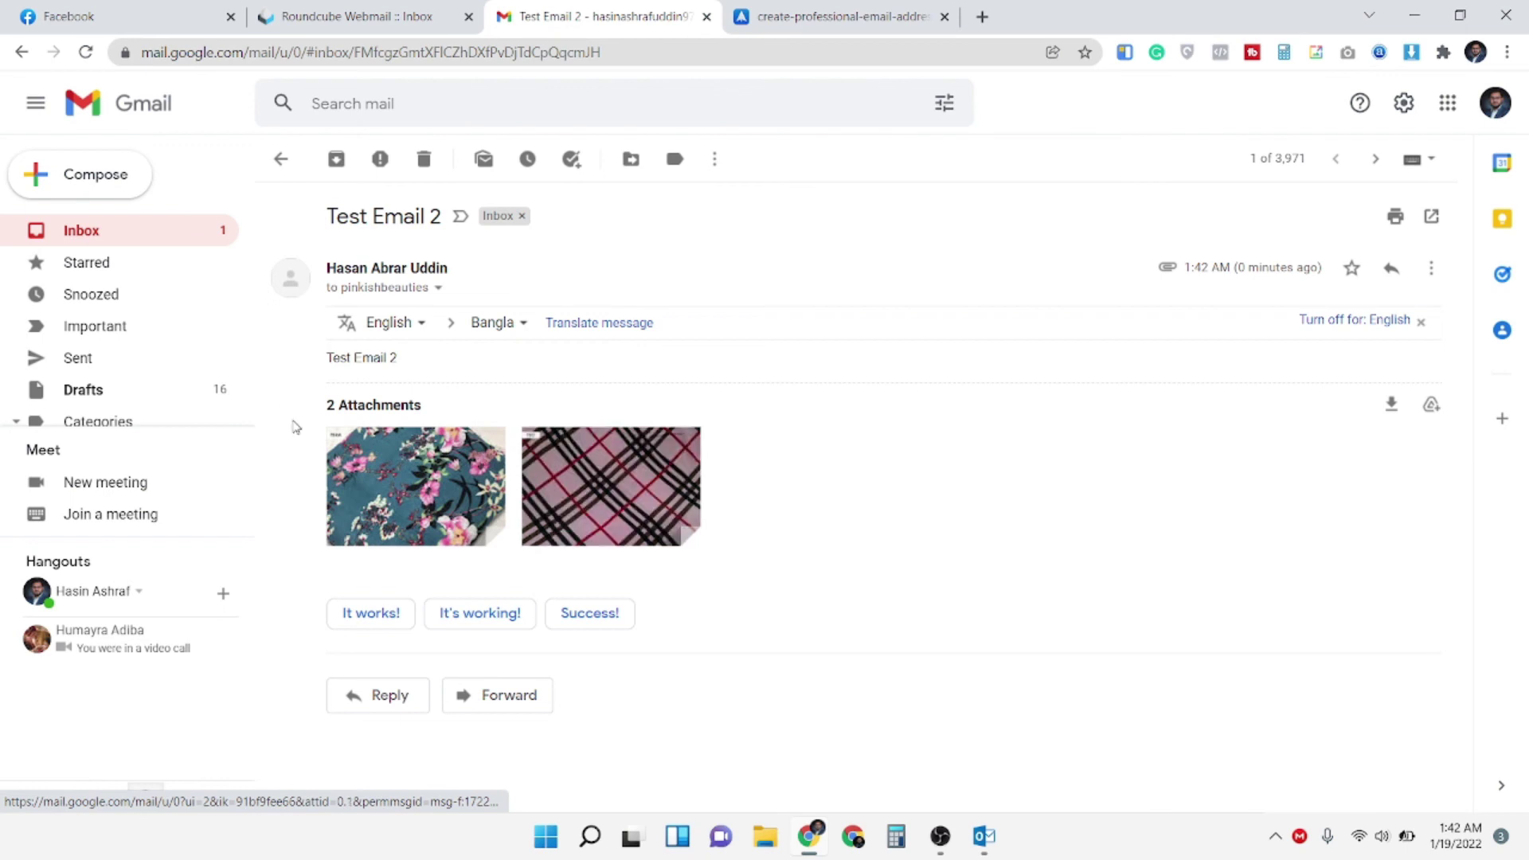
{"action": "left_click", "coordinate": [476, 482]}
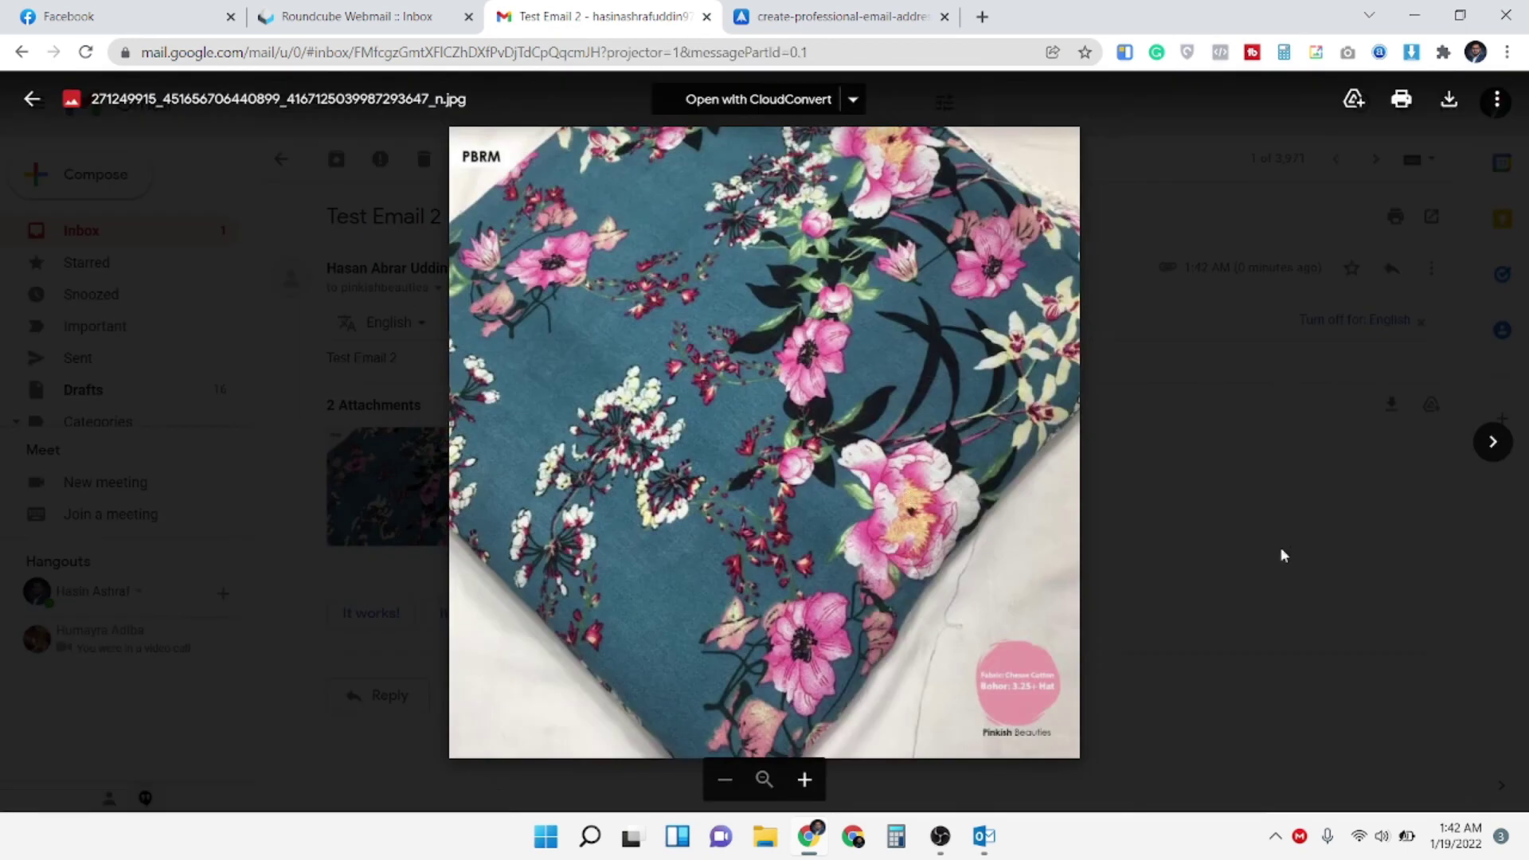
{"action": "key", "text": "Escape"}
{"action": "left_click", "coordinate": [674, 512]}
{"action": "left_click", "coordinate": [1357, 579]}
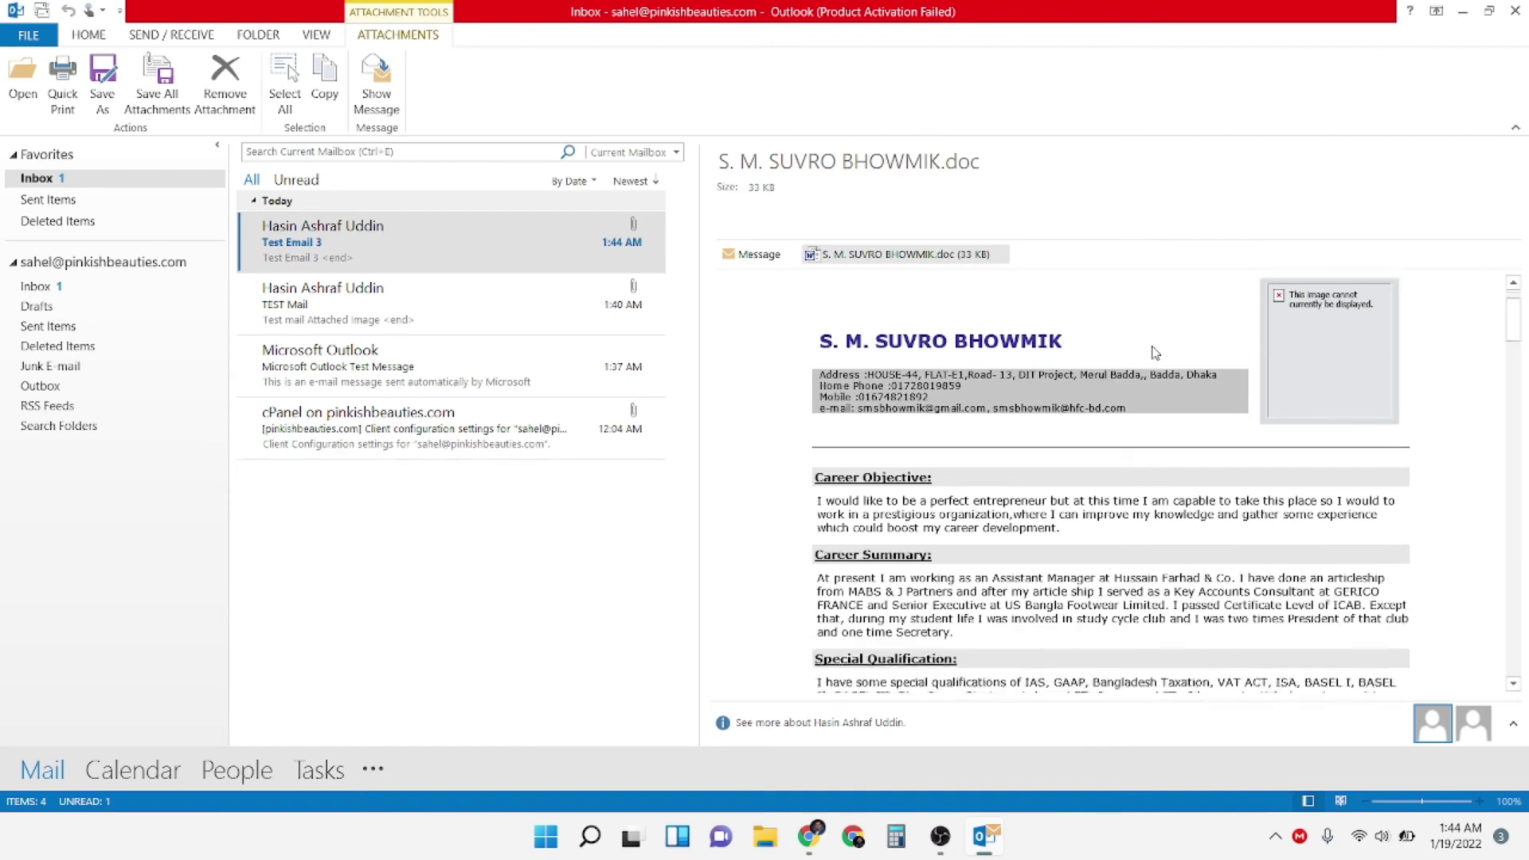
Scroll down through the Test Email 3 .doc résumé preview to its employment history
{"action": "scroll", "coordinate": [1154, 408], "scroll_direction": "down", "scroll_amount": 6}
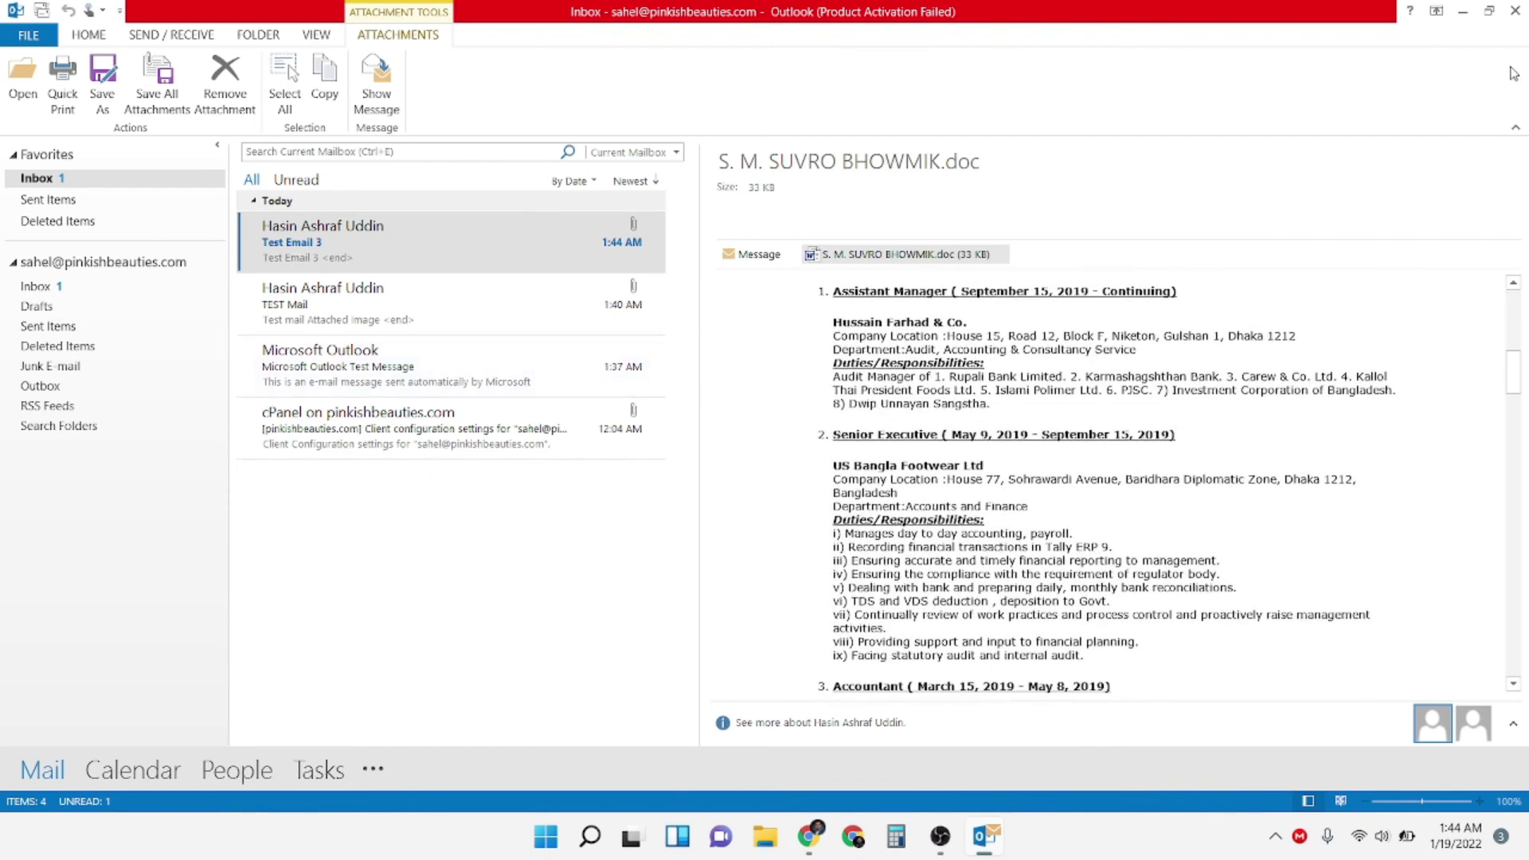